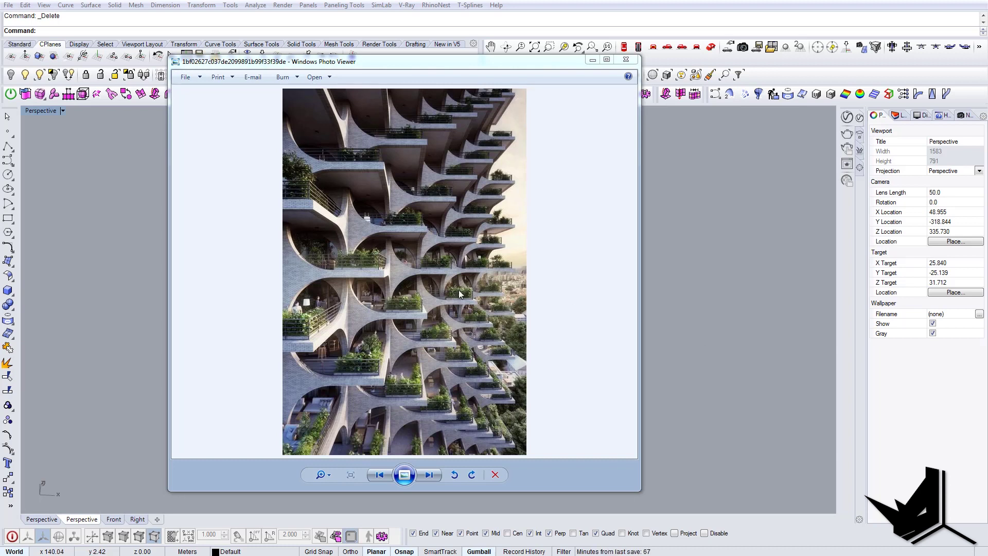
# Browse the reference photos of the tower's facade, balconies and floor plan model, and put the viewer away.
pyautogui.click(434, 473)
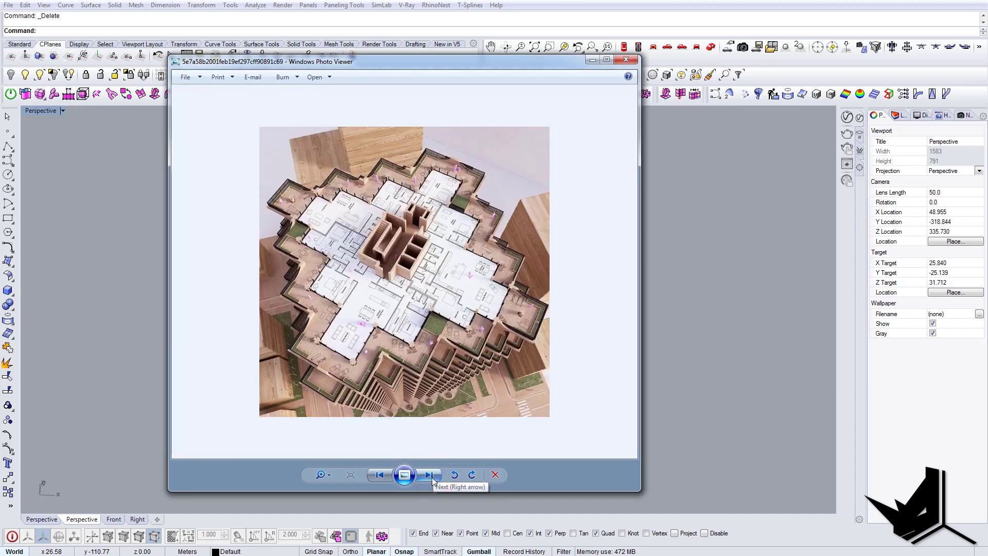
pyautogui.click(428, 476)
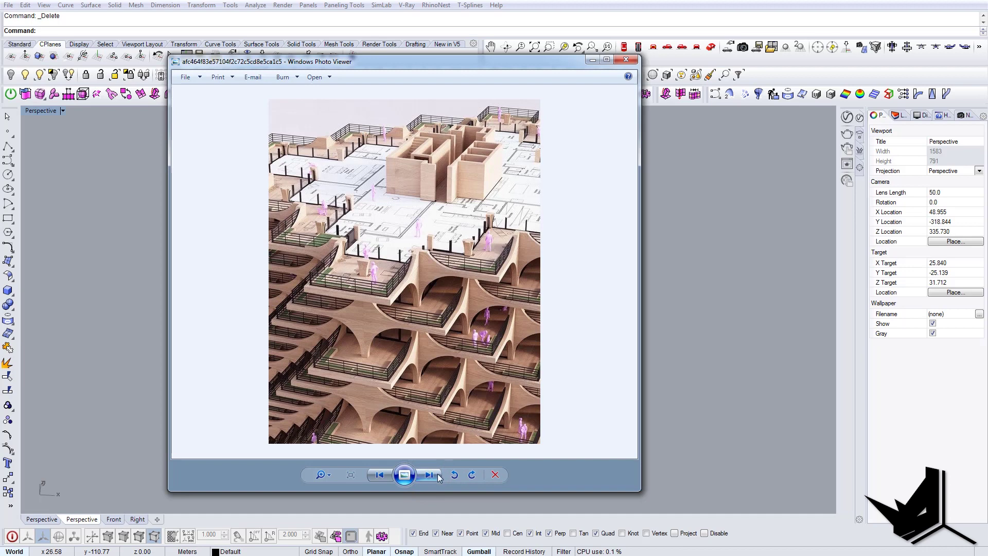
pyautogui.click(437, 476)
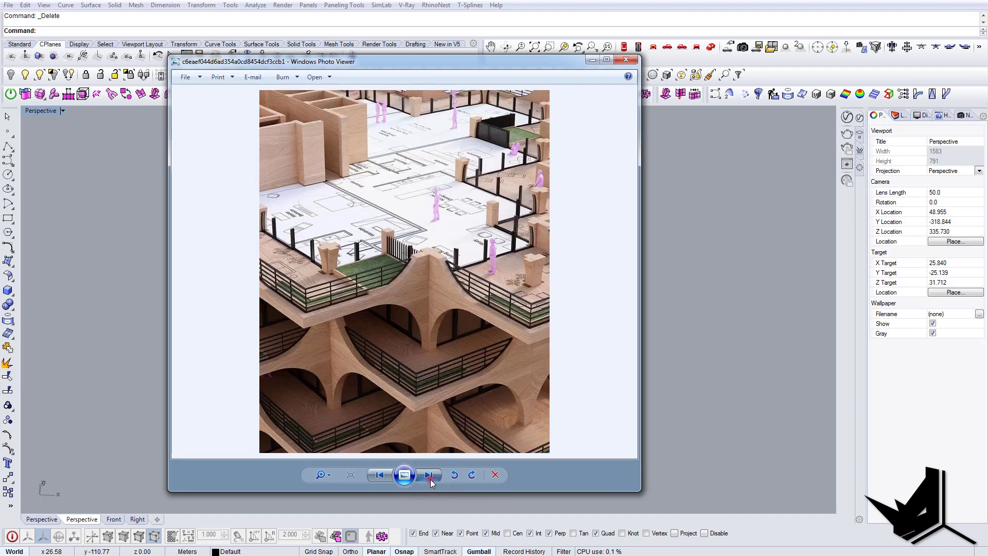
pyautogui.click(430, 480)
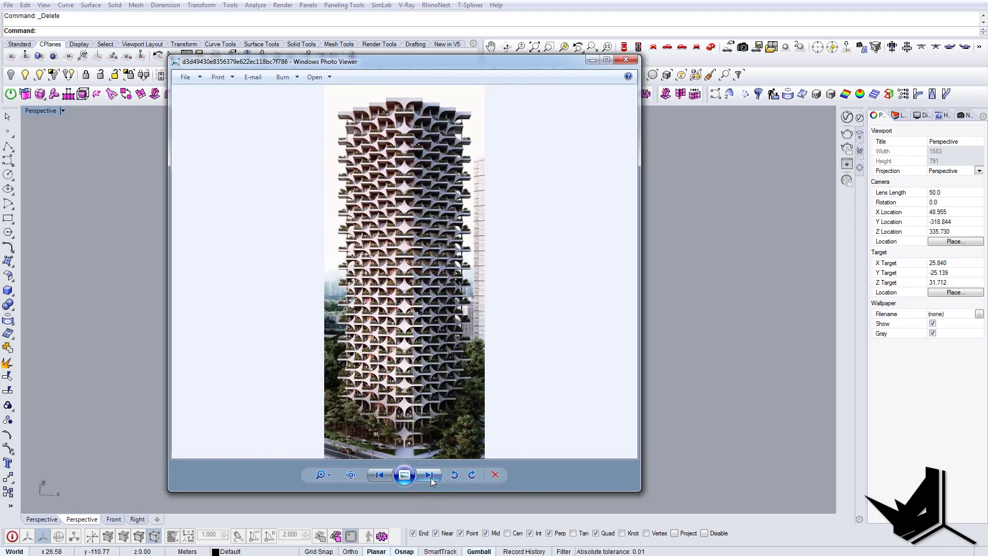
pyautogui.click(431, 476)
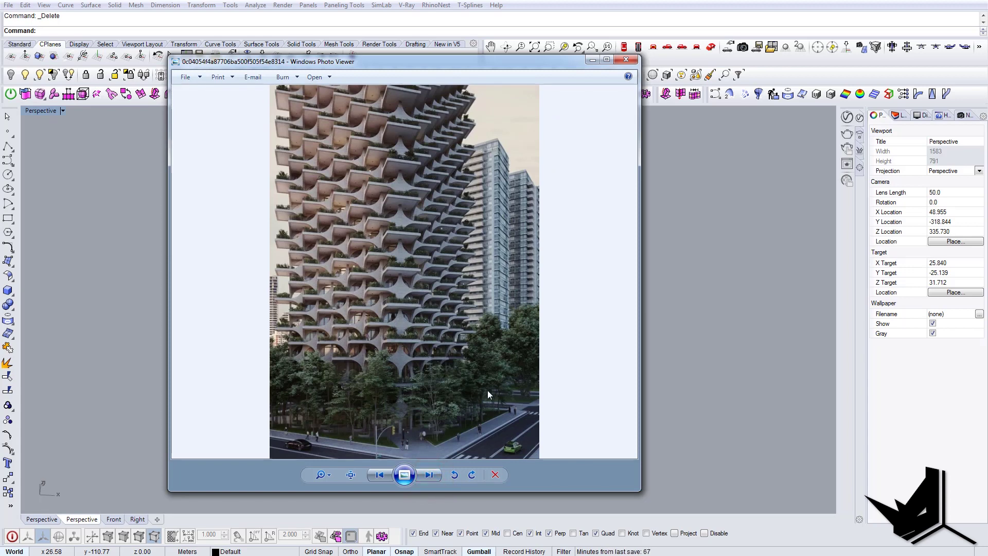
pyautogui.click(431, 477)
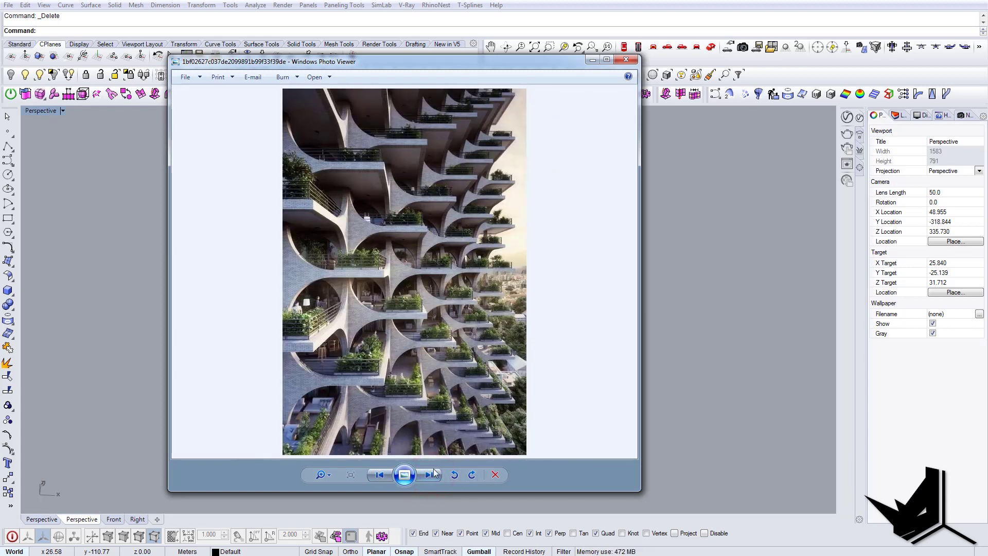
pyautogui.click(431, 477)
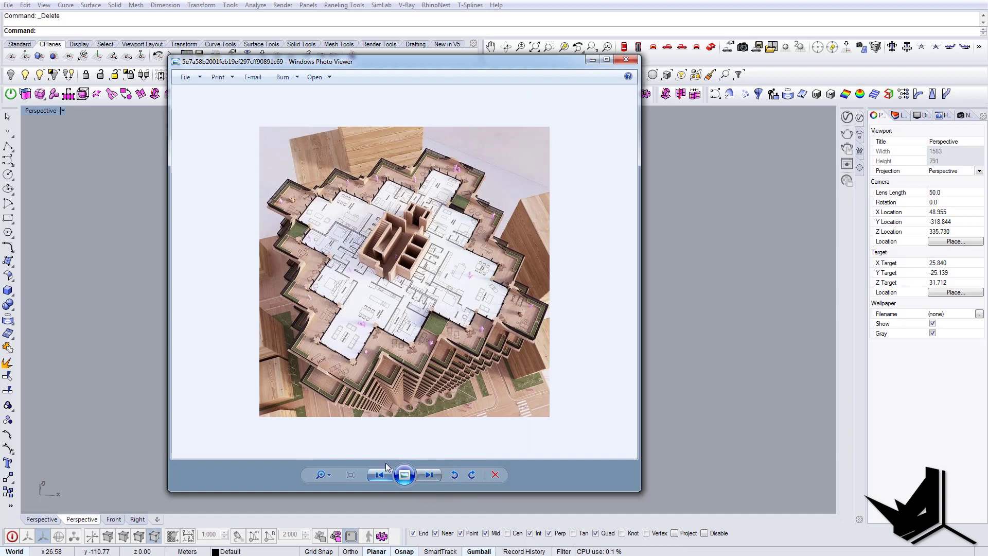
pyautogui.click(592, 60)
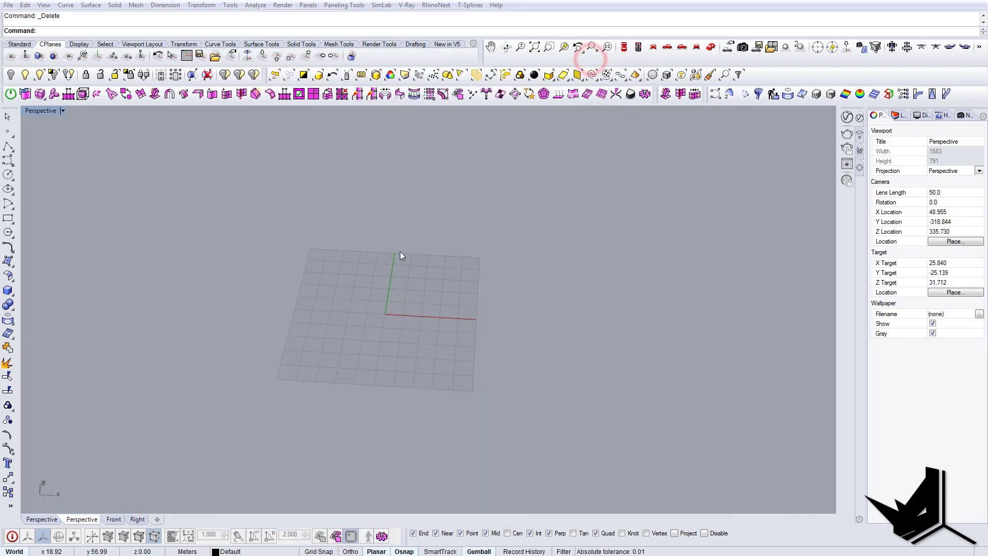
# Switch the Perspective viewport to the Top view.
pyautogui.click(42, 112)
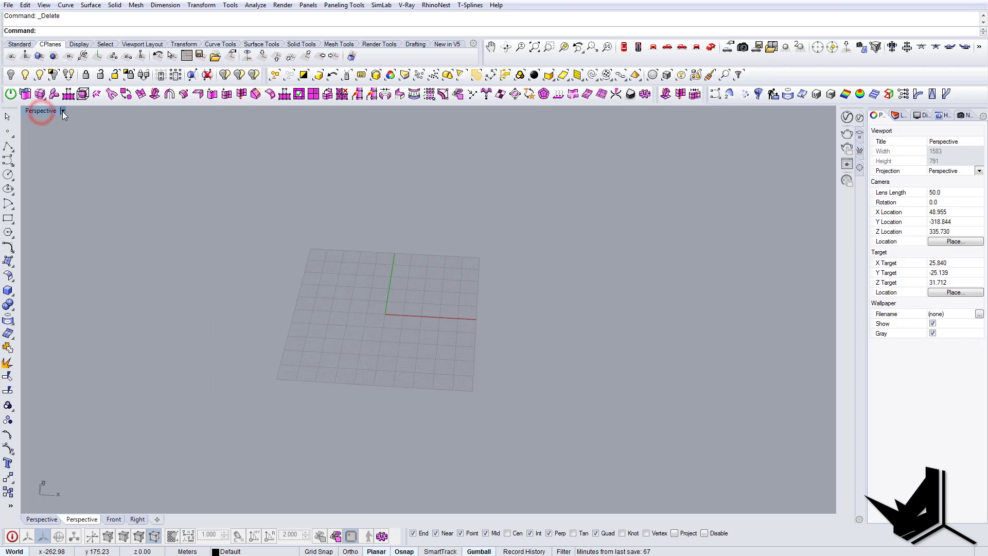
pyautogui.click(624, 46)
pyautogui.write('rectangle')
pyautogui.press('Return')
pyautogui.scroll(3, 335, 235)
pyautogui.press('Escape')
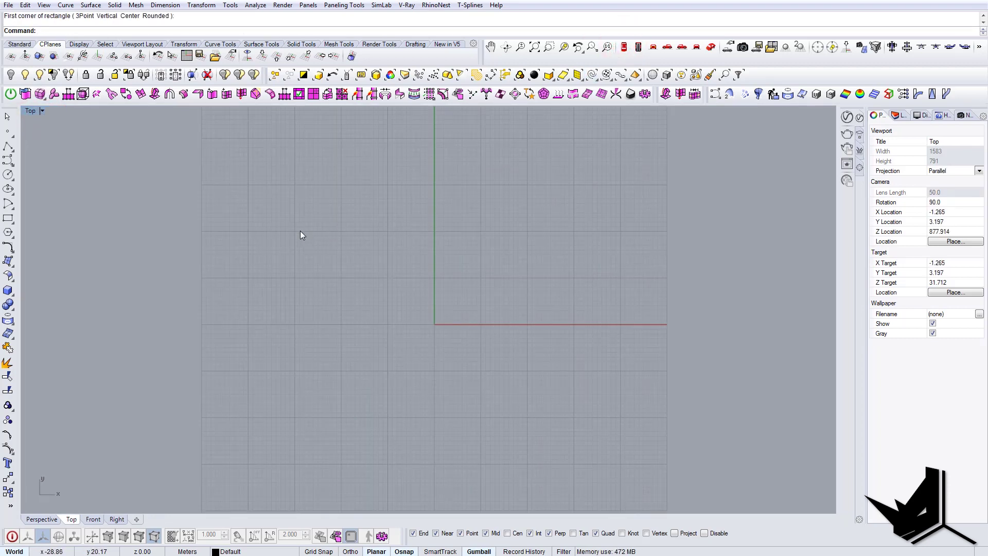
# Draw a closed square with 5 m sides as a polyline, on the negative X side of the origin.
pyautogui.write('polyline')
pyautogui.press('Return')
pyautogui.click(219, 221)
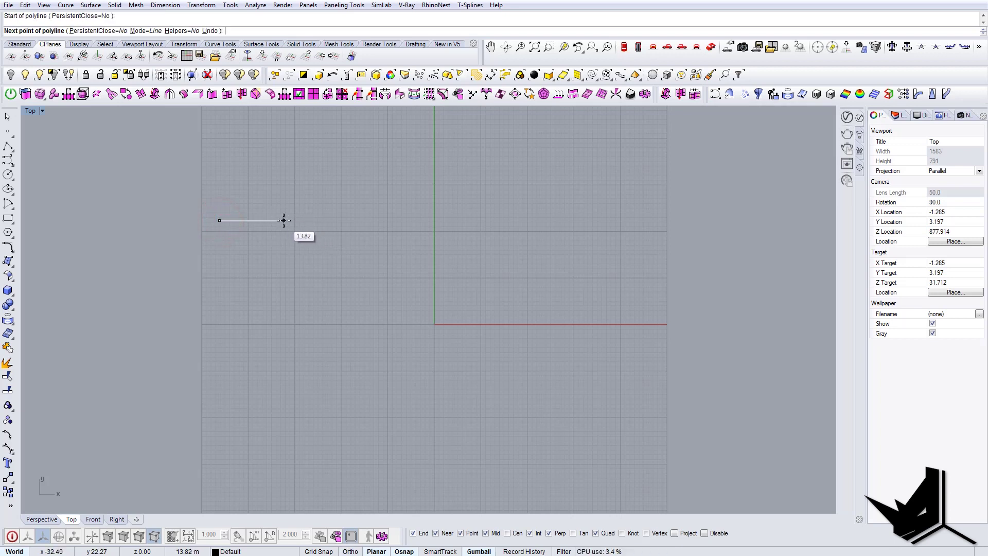
pyautogui.press('Return')
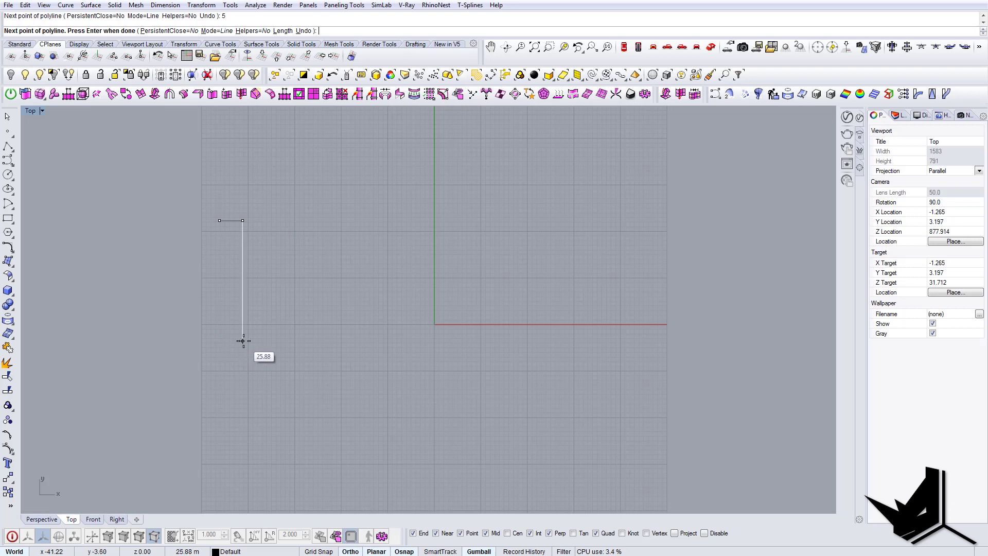
pyautogui.write('5')
pyautogui.press('Return')
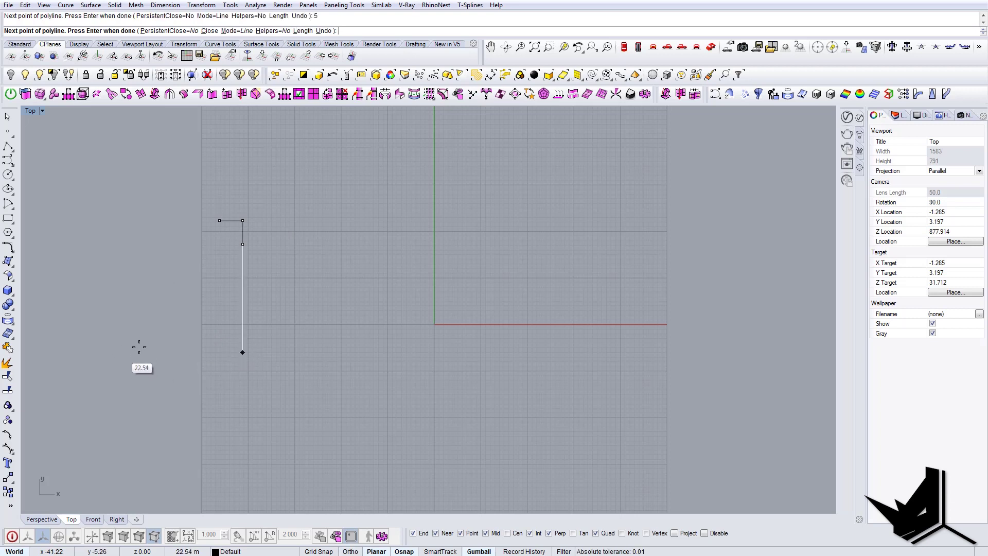
pyautogui.press('BackSpace')
pyautogui.write('c')
pyautogui.press('Return')
# Move the square along X to the positive side of the Y axis.
pyautogui.click(239, 222)
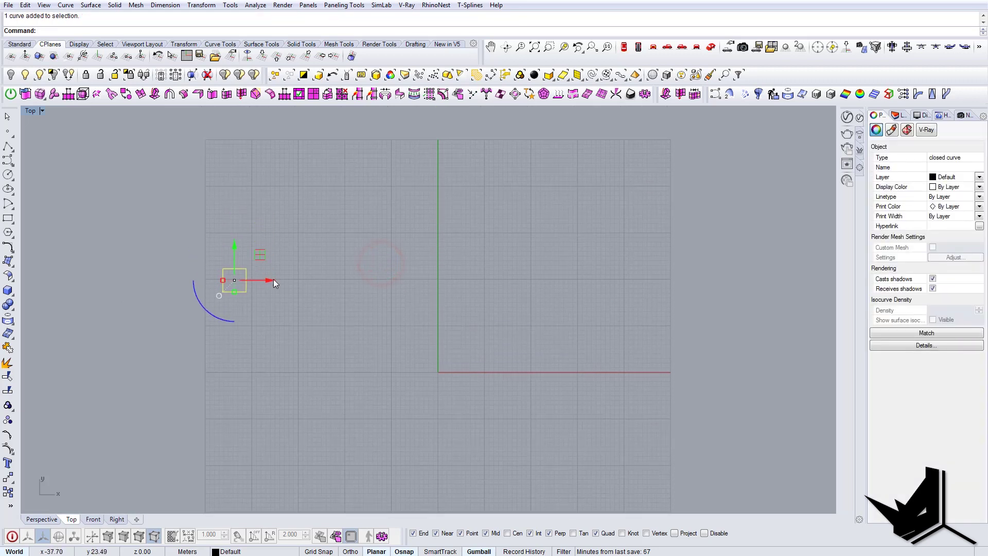
pyautogui.moveTo(265, 279); pyautogui.dragTo(548, 293)
pyautogui.moveTo(536, 288); pyautogui.dragTo(398, 279, button='right')
pyautogui.scroll(2, 399, 286)
pyautogui.moveTo(432, 327); pyautogui.dragTo(420, 322, button='right')
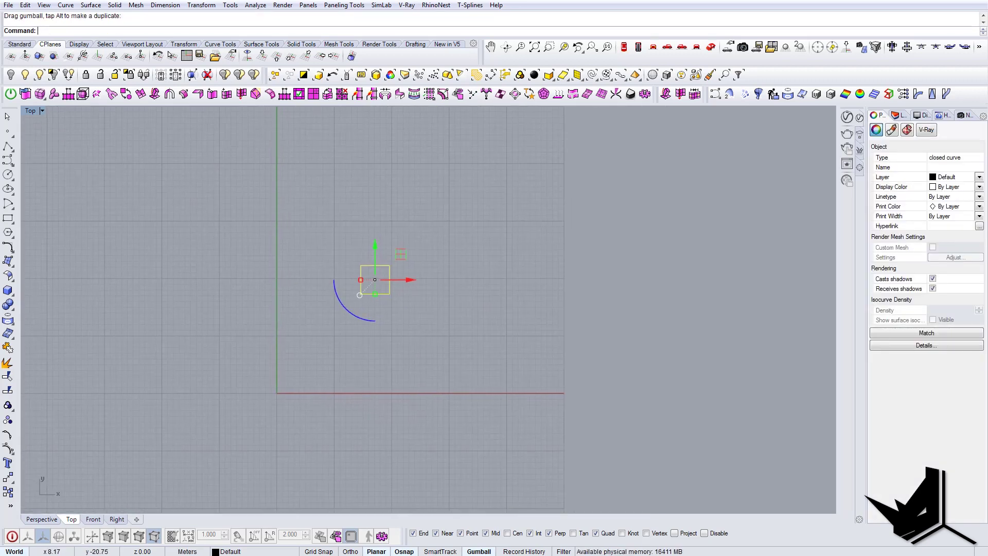
# Bring the reference photo back up and park its window out of the way of the modelling area.
pyautogui.click(526, 555)
pyautogui.moveTo(447, 63); pyautogui.dragTo(965, 64)
pyautogui.hotkey('alt', 'Tab')
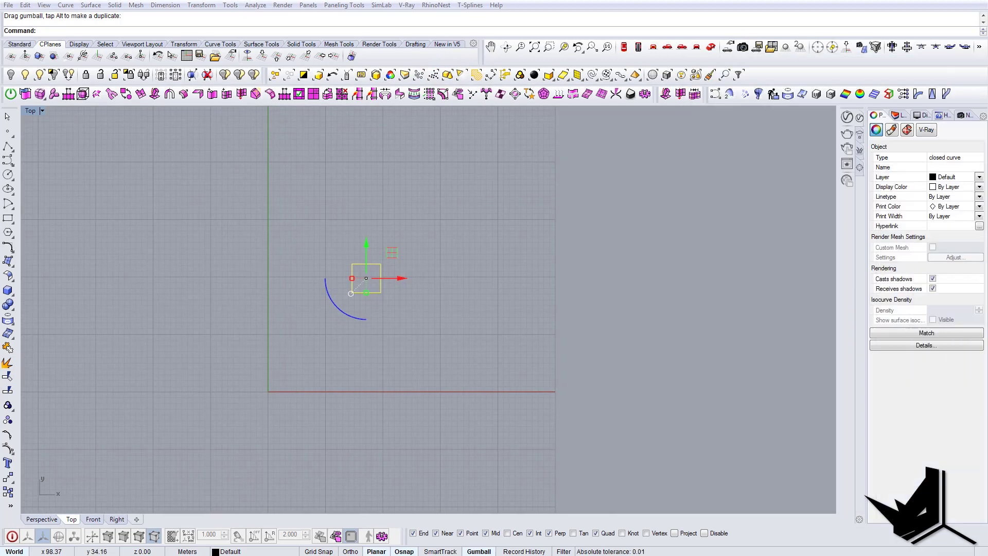
# Rotate the square 45 degrees so that it stands as a diamond.
pyautogui.click(426, 302)
pyautogui.moveTo(420, 337); pyautogui.dragTo(361, 279)
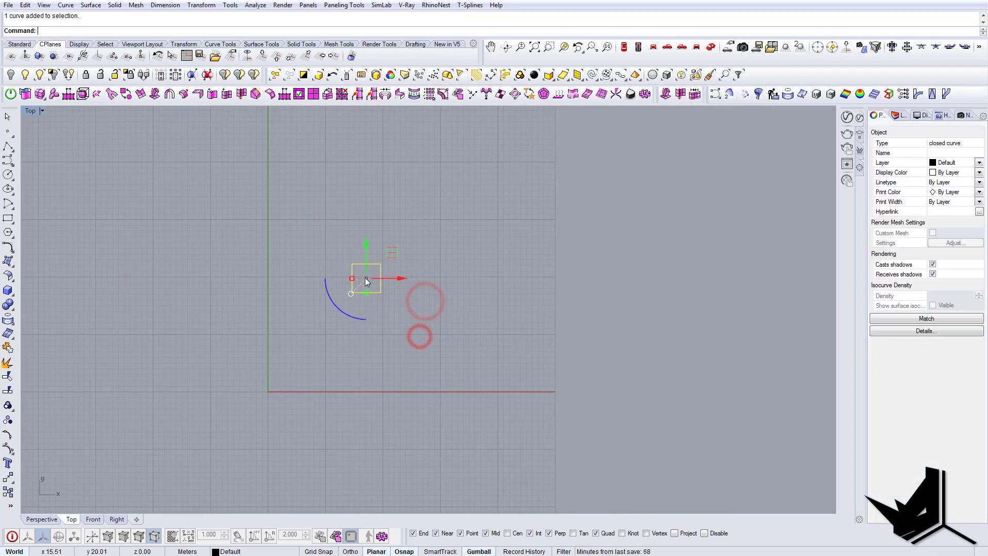
pyautogui.click(341, 306)
pyautogui.write('45')
pyautogui.press('Return')
# Copy the diamond corner to corner along X to build a row of four touching diamonds.
pyautogui.click(448, 370)
pyautogui.write('C')
pyautogui.click(366, 299)
pyautogui.click(432, 355)
pyautogui.click(358, 290)
pyautogui.write('opy')
pyautogui.press('Return')
pyautogui.click(346, 278)
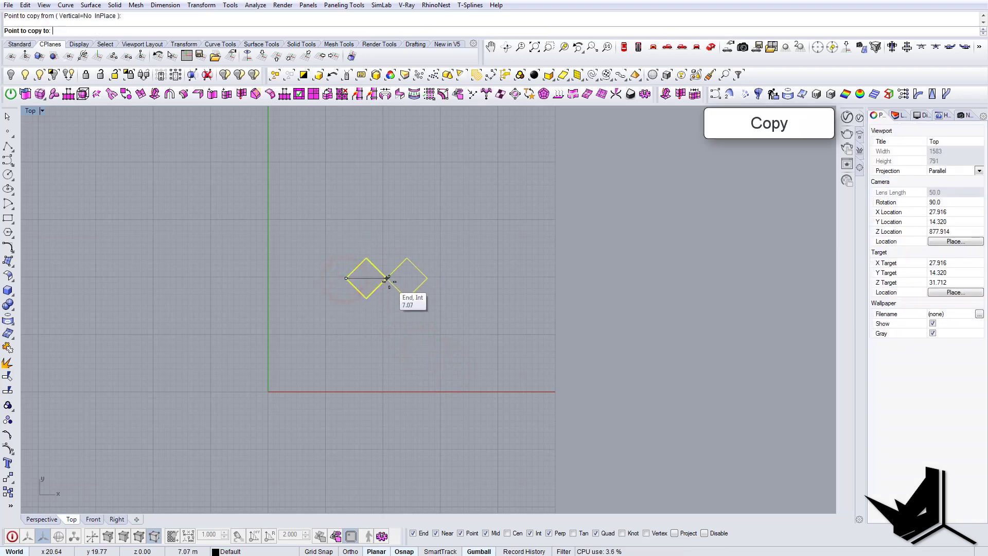
pyautogui.click(389, 281)
pyautogui.click(427, 278)
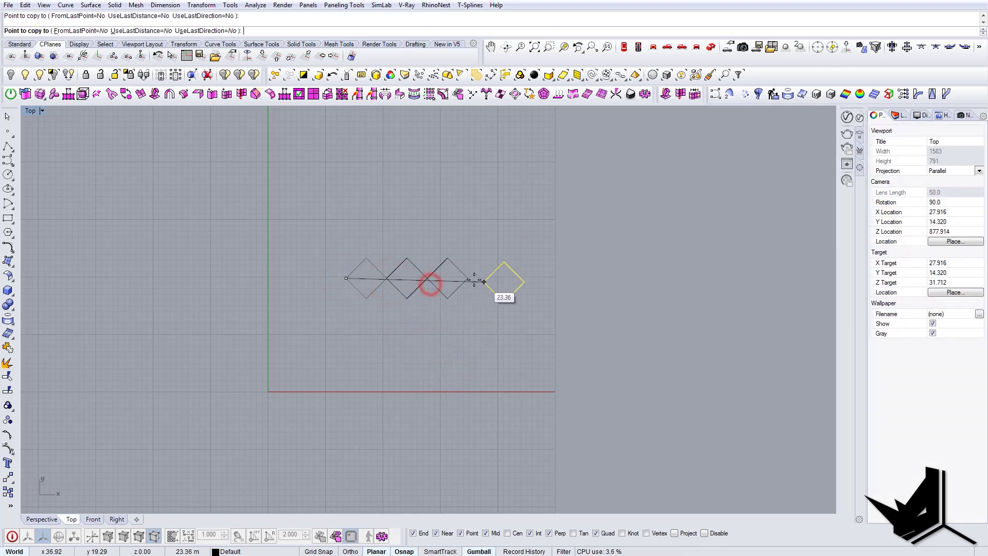
pyautogui.press('Return')
# Copy the last diamond of the row diagonally so that it sits against its lower-right edge.
pyautogui.moveTo(527, 312); pyautogui.dragTo(495, 281)
pyautogui.press('Return')
pyautogui.click(490, 262)
pyautogui.click(506, 277)
pyautogui.click(507, 278)
# Copy the new corner diamond downward corner to corner three times to form the right-hand column.
pyautogui.rightClick(540, 337)
pyautogui.press('Return')
pyautogui.click(508, 281)
pyautogui.click(509, 319)
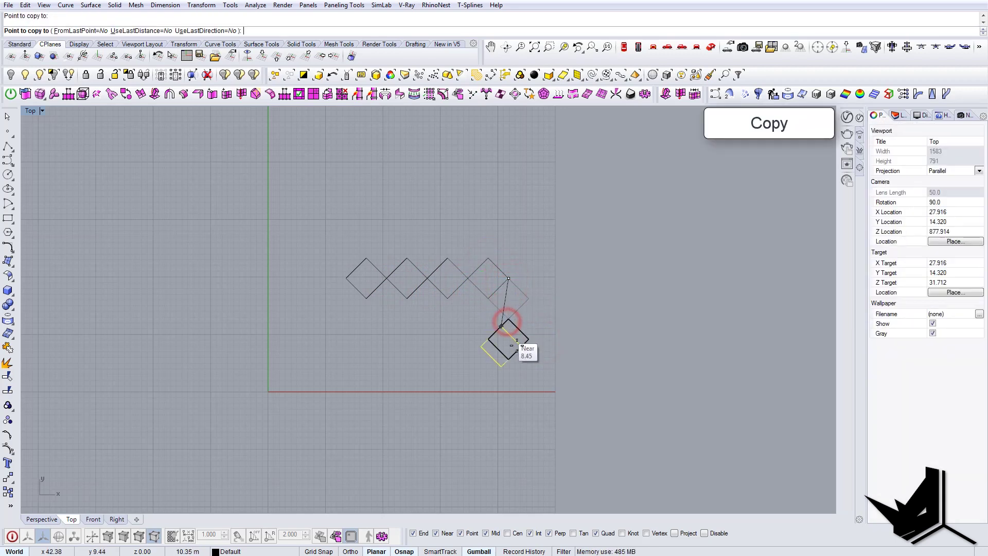
pyautogui.click(510, 359)
pyautogui.click(509, 404)
pyautogui.press('Return')
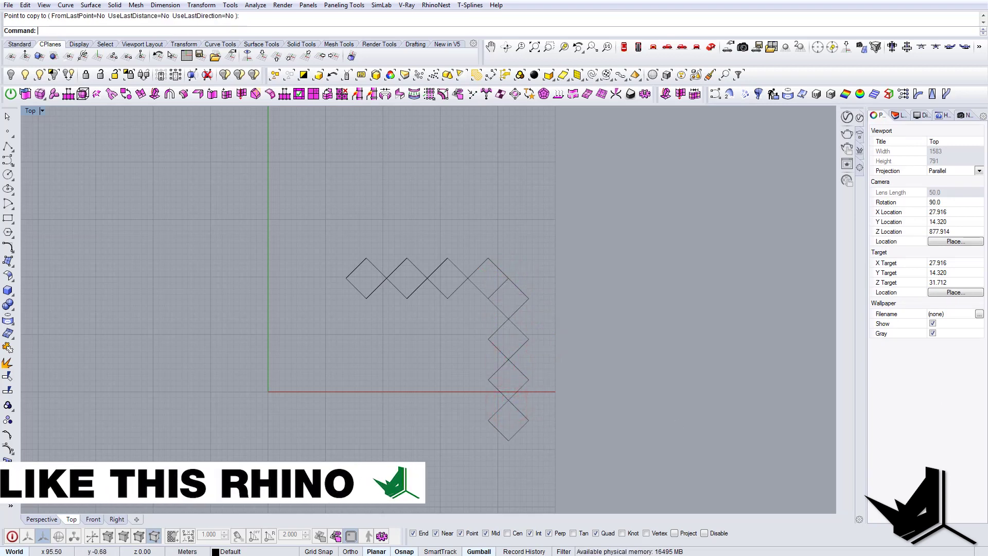
# Copy the column's lowest diamond toward negative X corner to corner three times to form the lower row.
pyautogui.moveTo(557, 469); pyautogui.dragTo(520, 431)
pyautogui.write('c')
pyautogui.press('Return')
pyautogui.click(529, 420)
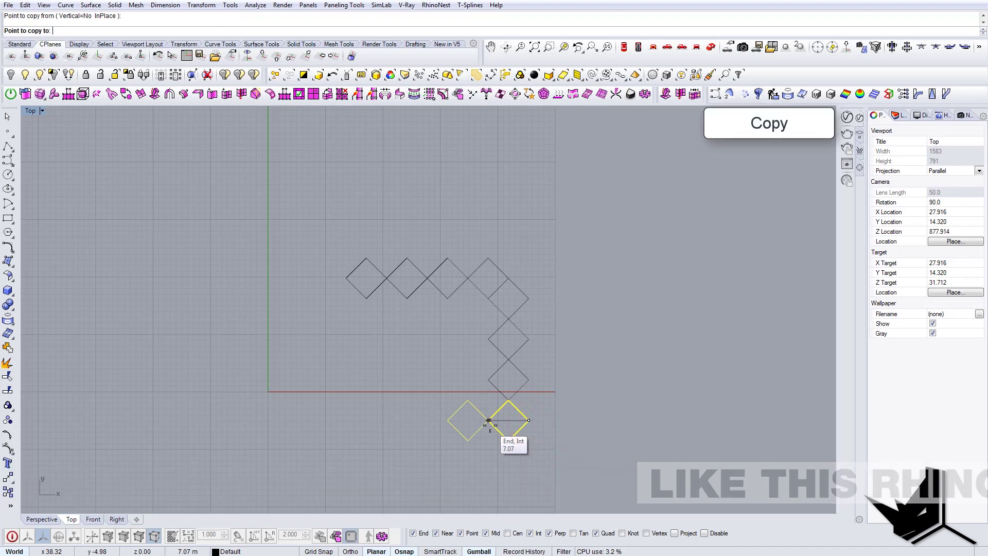
pyautogui.click(488, 421)
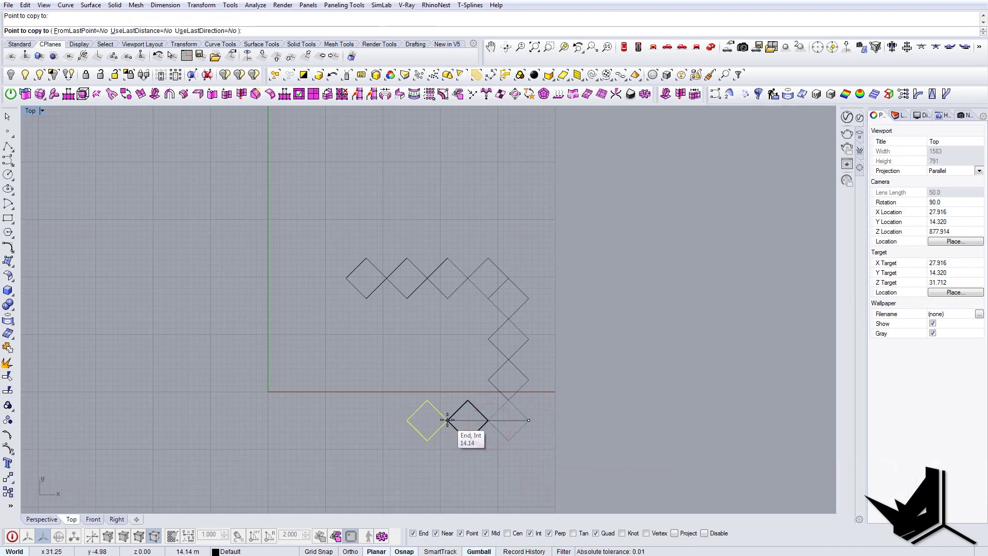
pyautogui.click(448, 420)
pyautogui.click(408, 420)
pyautogui.rightClick(393, 450)
# Copy the leftmost diamond of the lower row diagonally so that it sits against its upper-left edge.
pyautogui.click(380, 442)
pyautogui.rightClick(379, 442)
pyautogui.click(385, 442)
pyautogui.click(366, 420)
pyautogui.rightClick(367, 418)
# Copy that corner diamond upward corner to corner twice to close the ring of diamonds.
pyautogui.moveTo(385, 374); pyautogui.dragTo(369, 391)
pyautogui.rightClick(370, 394)
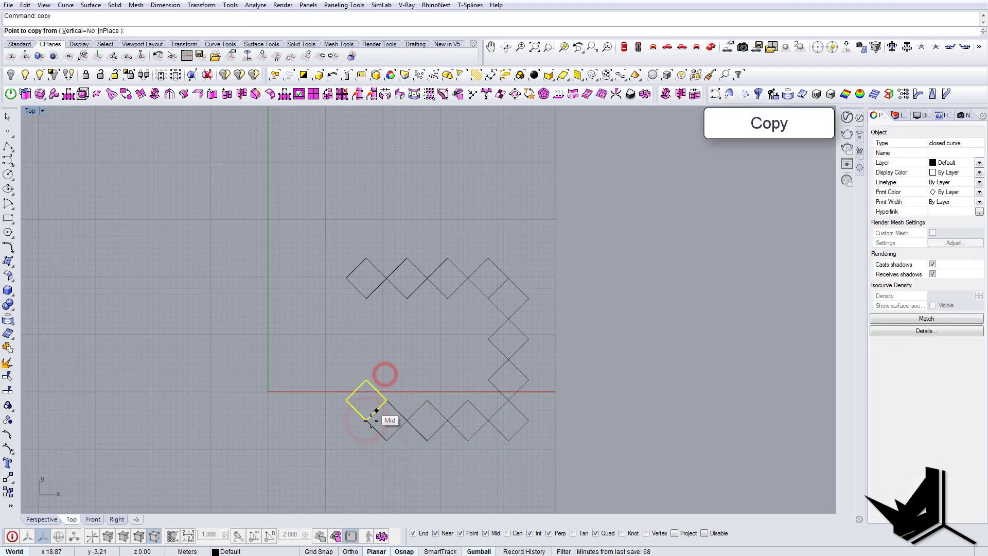
pyautogui.click(366, 420)
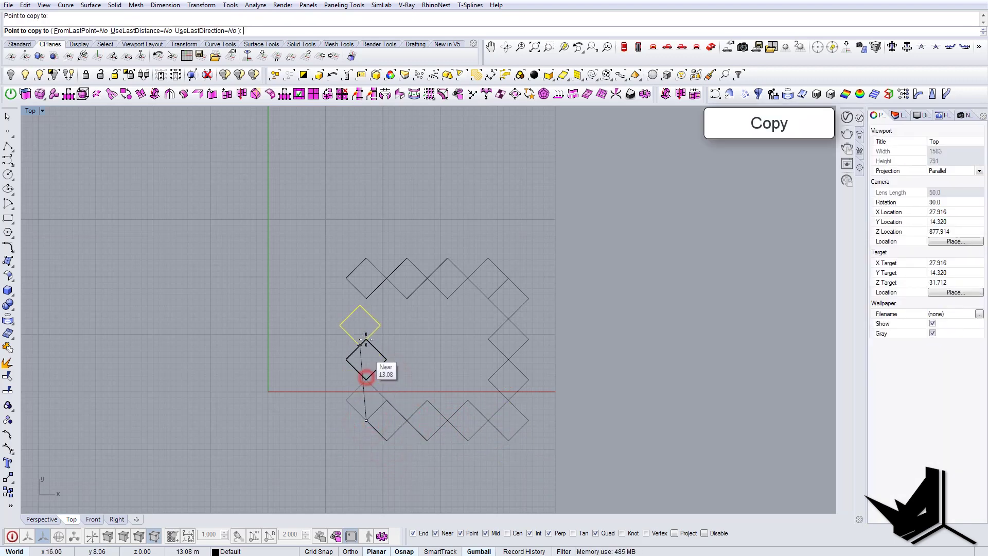
pyautogui.click(366, 339)
pyautogui.rightClick(367, 340)
# Combine the central area and all surrounding diamonds into one closed zigzag outline with CurveBoolean.
pyautogui.scroll(-4, 419, 343)
pyautogui.moveTo(431, 343); pyautogui.dragTo(398, 322, button='right')
pyautogui.write('t')
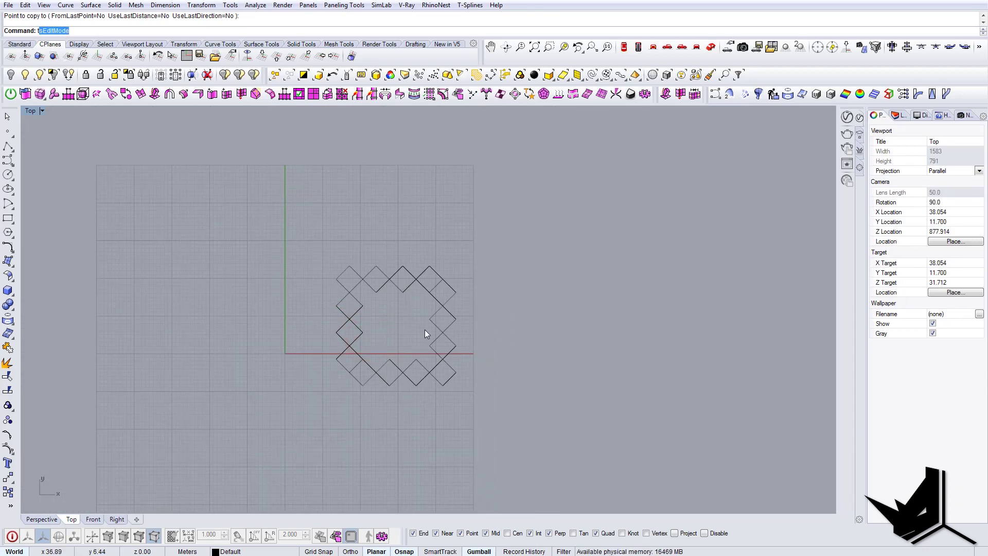
pyautogui.write('cb')
pyautogui.press('Return')
pyautogui.moveTo(529, 426); pyautogui.dragTo(281, 249)
pyautogui.rightClick(283, 251)
pyautogui.scroll(4, 387, 340)
pyautogui.click(384, 330)
pyautogui.click(338, 372)
pyautogui.click(347, 385)
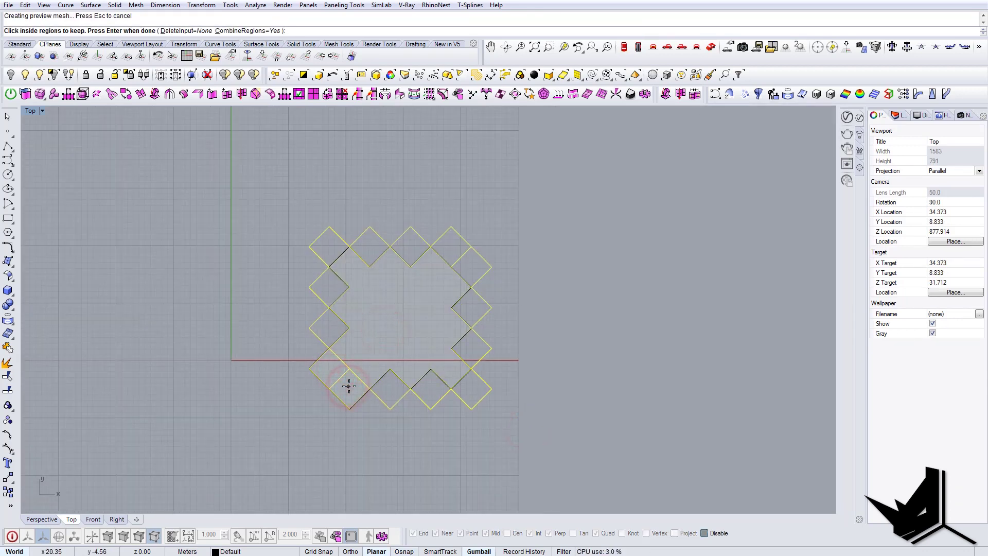
pyautogui.click(389, 390)
pyautogui.click(331, 328)
pyautogui.click(331, 287)
pyautogui.click(332, 244)
pyautogui.click(373, 243)
pyautogui.click(409, 247)
pyautogui.click(446, 248)
pyautogui.click(471, 264)
pyautogui.click(475, 308)
pyautogui.click(476, 352)
pyautogui.click(473, 395)
pyautogui.click(429, 389)
pyautogui.press('Return')
# Move the combined zigzag outline along X, clear of the original ring of diamonds.
pyautogui.scroll(-4, 417, 387)
pyautogui.moveTo(423, 339); pyautogui.dragTo(609, 355)
pyautogui.press('Escape')
pyautogui.moveTo(545, 343); pyautogui.dragTo(400, 339, button='right')
pyautogui.moveTo(453, 318)
pyautogui.mouseDown(button='right')
pyautogui.moveTo(463, 320)
pyautogui.moveTo(449, 326)
pyautogui.moveTo(468, 328)
pyautogui.mouseUp(button='right')
pyautogui.scroll(2, 426, 323)
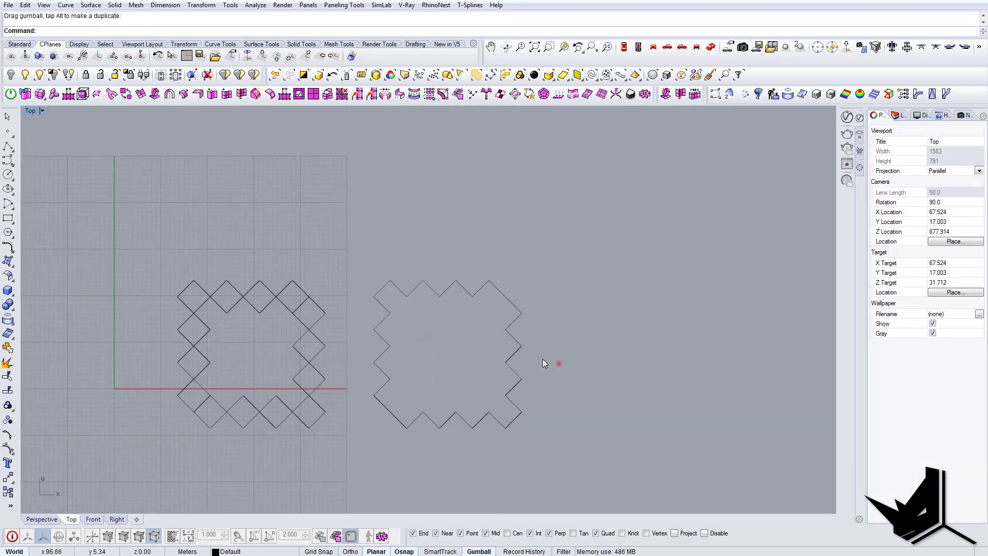
# Compare the zigzag outline with the floor plan reference photo, checking the depth of the balcony band.
pyautogui.moveTo(559, 363); pyautogui.dragTo(513, 360)
pyautogui.moveTo(486, 350); pyautogui.dragTo(431, 344, button='right')
pyautogui.scroll(-2, 431, 344)
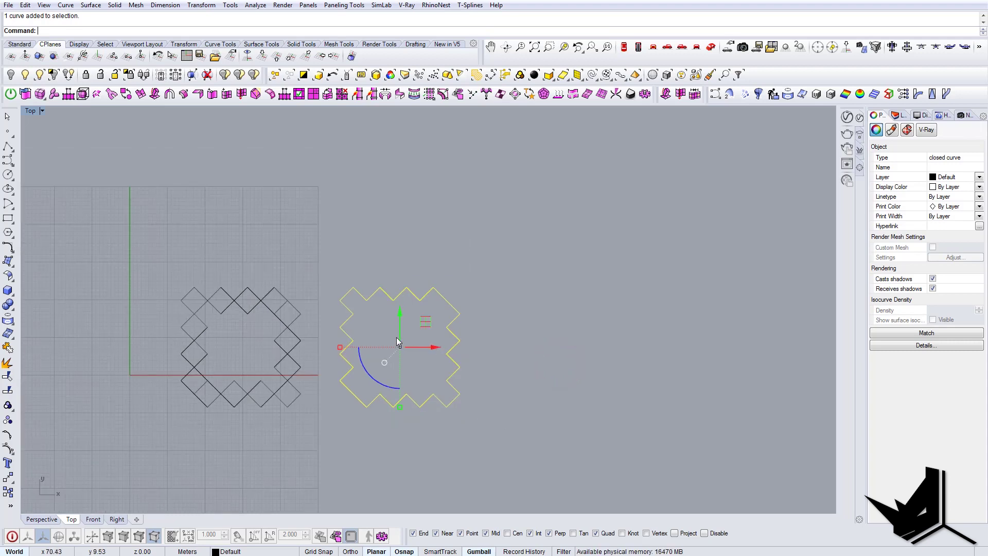
pyautogui.scroll(4, 401, 379)
pyautogui.moveTo(401, 368); pyautogui.dragTo(439, 367, button='right')
pyautogui.press('Escape')
pyautogui.moveTo(547, 361); pyautogui.dragTo(498, 356)
pyautogui.moveTo(487, 346); pyautogui.dragTo(474, 341, button='right')
pyautogui.moveTo(987, 308); pyautogui.dragTo(638, 166)
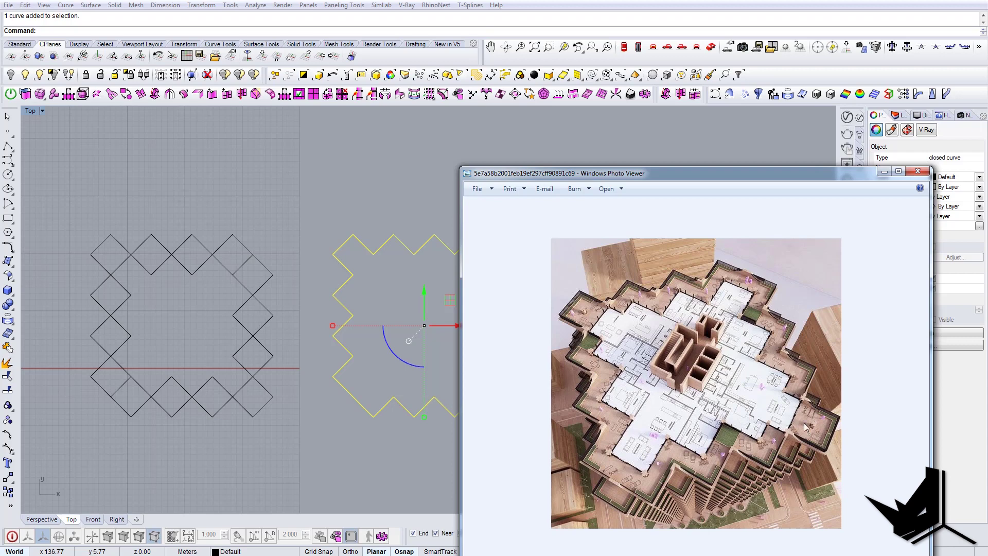
pyautogui.moveTo(765, 175); pyautogui.dragTo(987, 288)
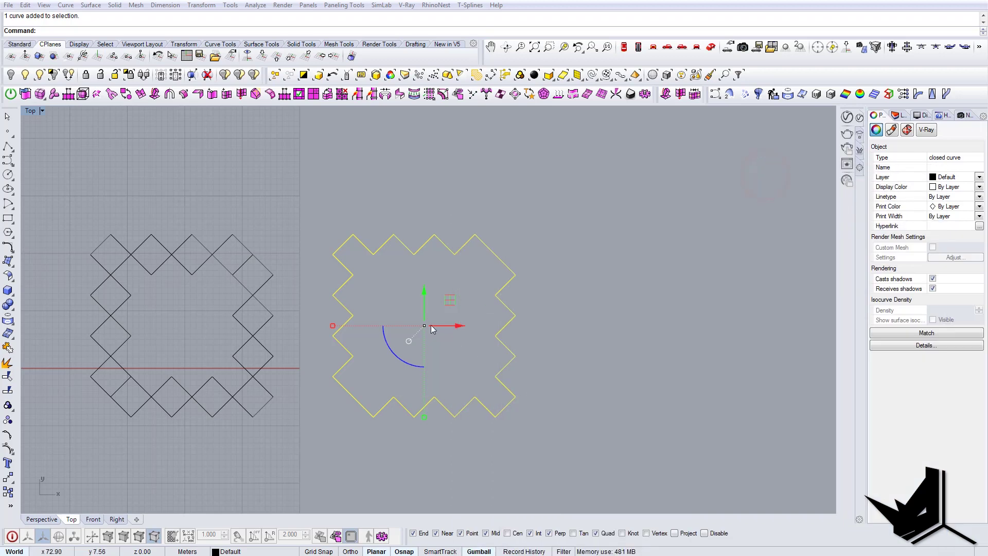
# Offset the zigzag outline inward by 2.35 m.
pyautogui.moveTo(431, 325); pyautogui.dragTo(466, 330, button='right')
pyautogui.click(561, 348)
pyautogui.moveTo(560, 348); pyautogui.dragTo(515, 344)
pyautogui.write('o')
pyautogui.press('Return')
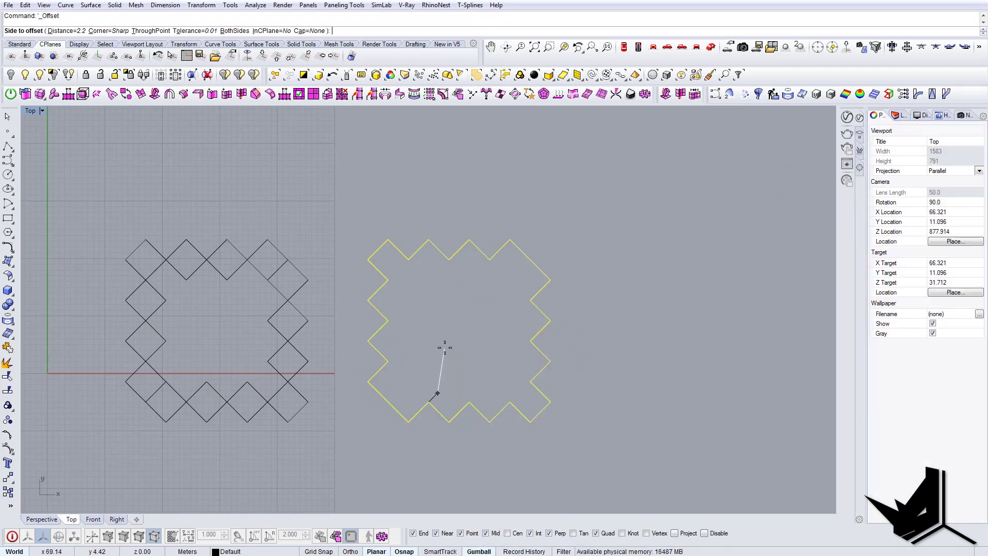
pyautogui.write('d')
pyautogui.press('Return')
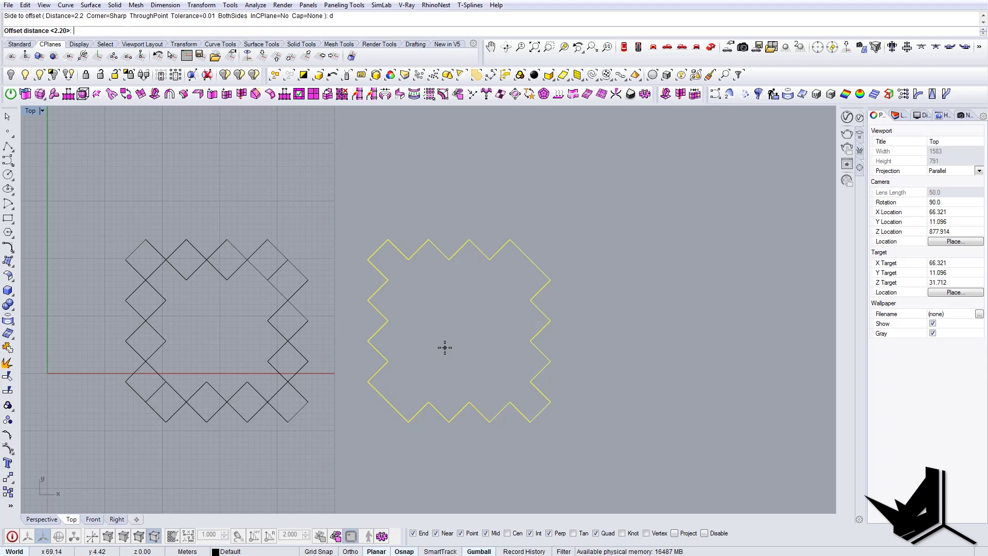
pyautogui.write('2.35')
pyautogui.press('Return')
pyautogui.click(445, 348)
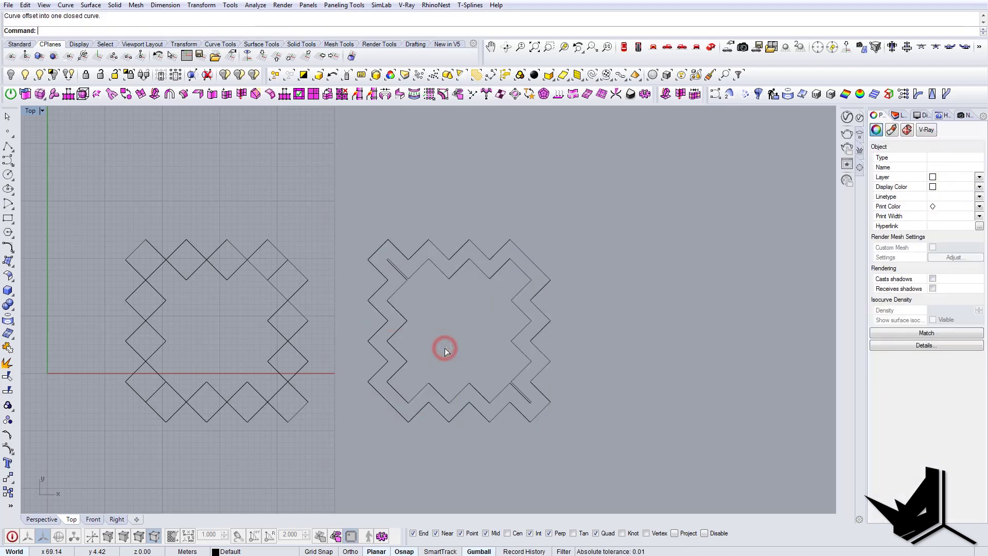
# Draw a polyline across the zigzag outline's upper-left corner square, connecting its notch points back to the inner offset curve.
pyautogui.scroll(3, 480, 303)
pyautogui.scroll(2, 431, 293)
pyautogui.write('pl')
pyautogui.press('Return')
pyautogui.scroll(2, 399, 290)
pyautogui.click(394, 286)
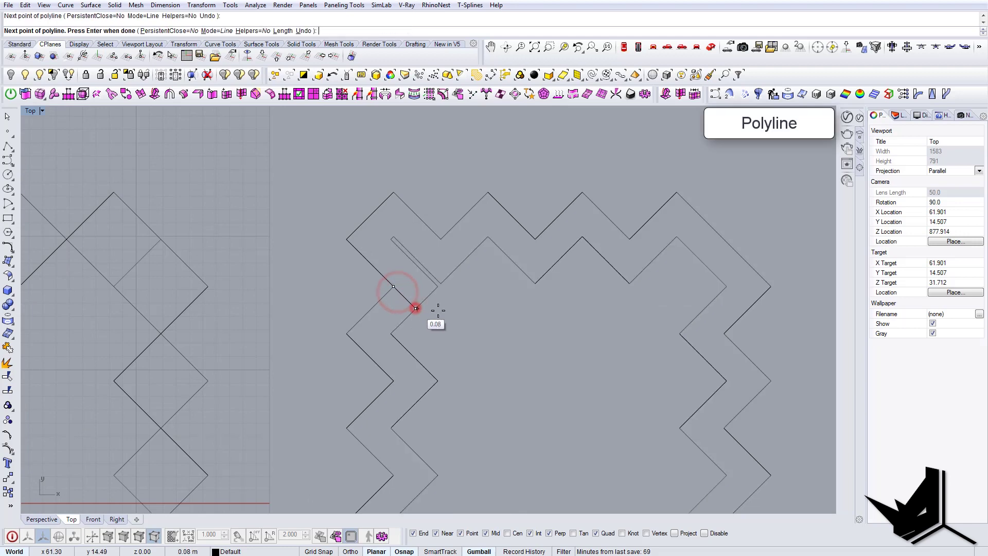
pyautogui.click(440, 239)
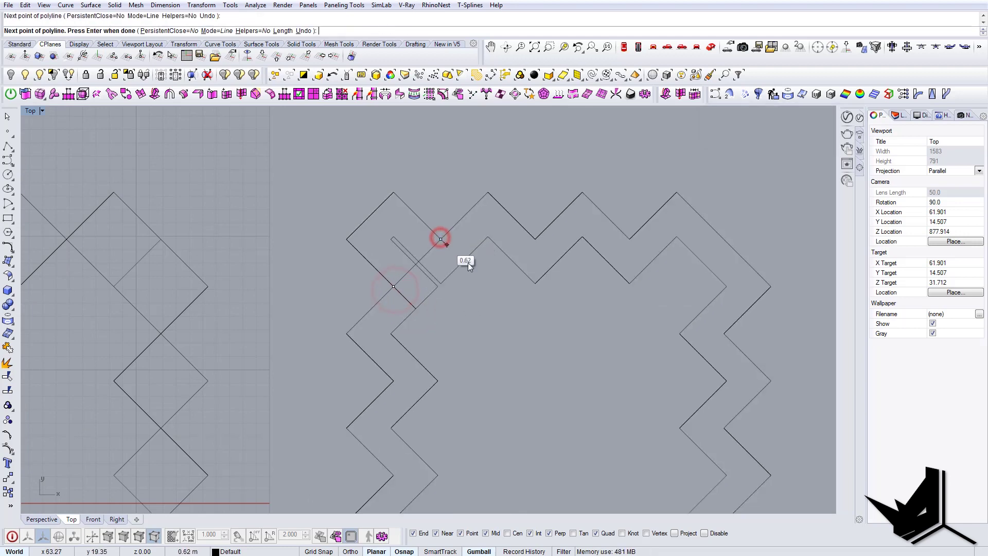
pyautogui.rightClick(465, 265)
pyautogui.scroll(-3, 465, 265)
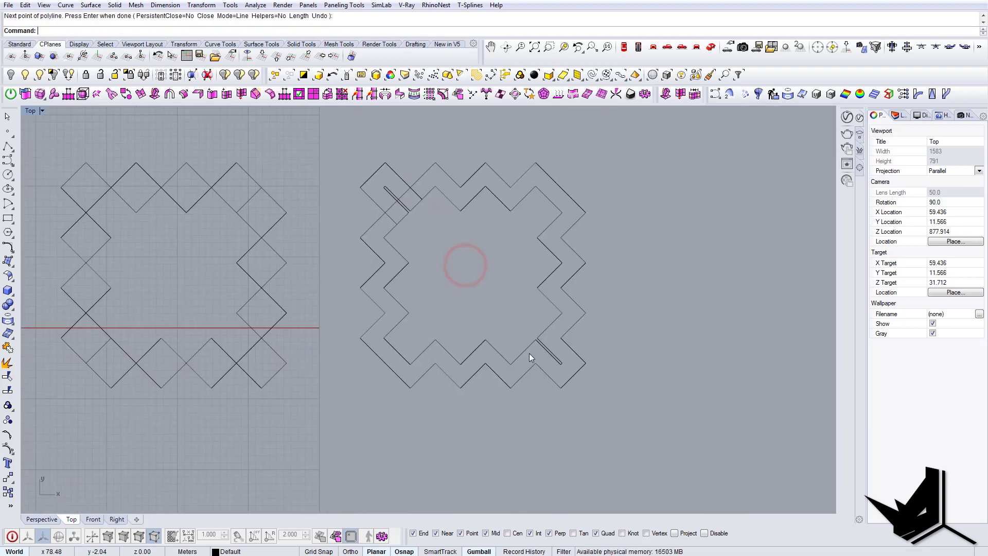
# Draw matching polylines across the opposite lower-right corner square, linking the outer notches to the inner offset curve.
pyautogui.scroll(4, 534, 360)
pyautogui.rightClick(541, 370)
pyautogui.click(541, 369)
pyautogui.click(578, 327)
pyautogui.click(558, 314)
pyautogui.rightClick(559, 314)
pyautogui.rightClick(559, 313)
pyautogui.click(538, 364)
pyautogui.click(522, 349)
pyautogui.rightClick(525, 349)
pyautogui.scroll(-6, 547, 360)
pyautogui.scroll(6, 557, 359)
pyautogui.write('tr')
pyautogui.press('Return')
pyautogui.click(556, 383)
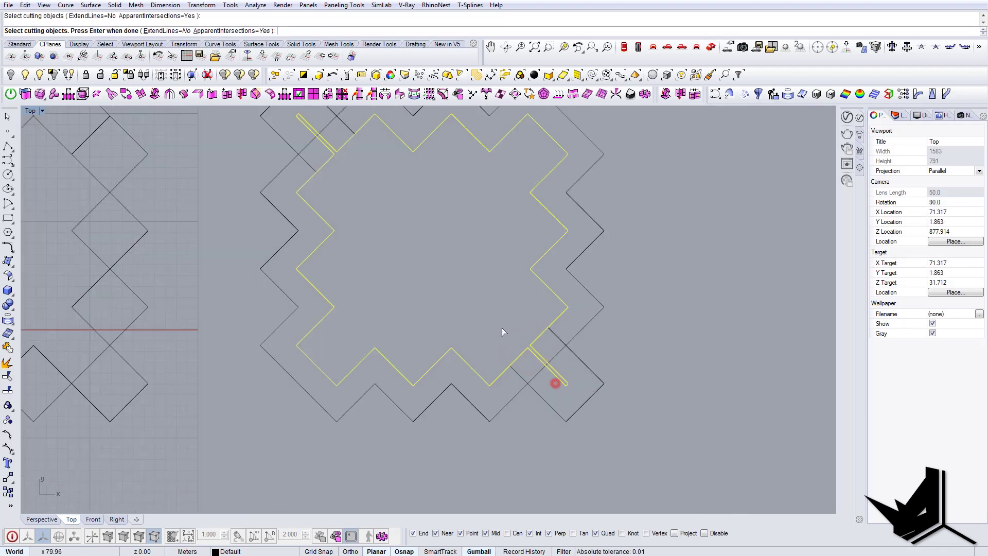
pyautogui.press('Escape')
# Trim away the narrow slivers of the inner offset curve at both corner squares, using all outline curves as cutters.
pyautogui.write('tr')
pyautogui.scroll(-4, 575, 409)
pyautogui.press('Return')
pyautogui.moveTo(603, 441); pyautogui.dragTo(375, 185)
pyautogui.scroll(5, 397, 217)
pyautogui.scroll(-2, 413, 274)
pyautogui.press('Return')
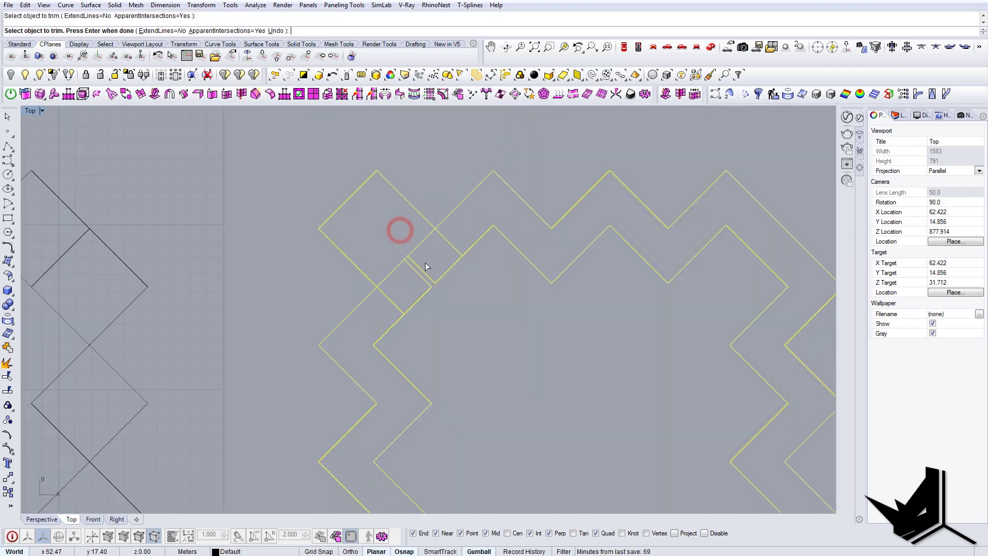
pyautogui.click(425, 258)
pyautogui.scroll(-3, 448, 303)
pyautogui.scroll(4, 546, 378)
pyautogui.click(562, 380)
pyautogui.scroll(-3, 527, 358)
pyautogui.press('Return')
# Join the trimmed offset pieces and the added corner segments into one closed inner outline.
pyautogui.click(528, 393)
pyautogui.click(561, 381)
pyautogui.click(563, 336)
pyautogui.click(409, 203)
pyautogui.click(376, 248)
pyautogui.click(367, 266)
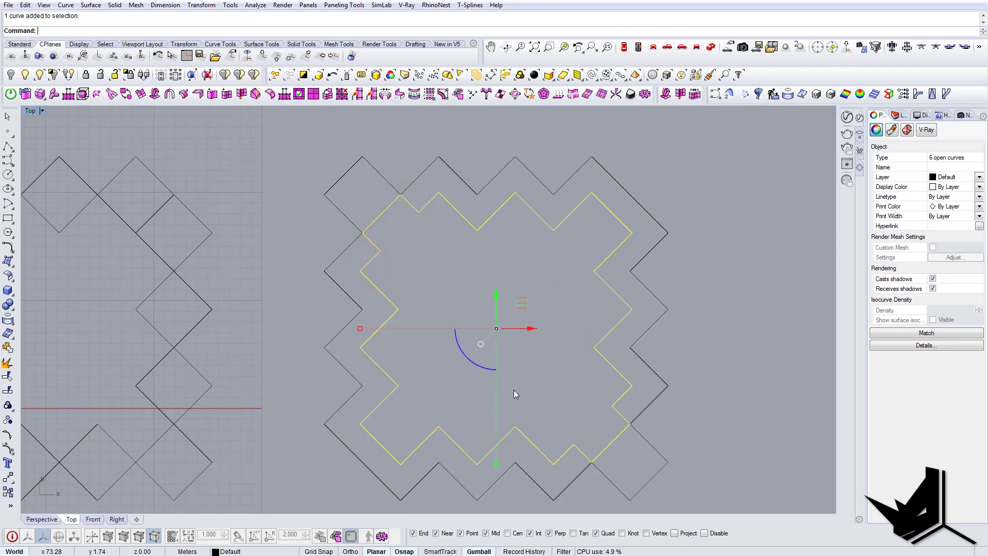
pyautogui.press('Return')
pyautogui.press('Escape')
pyautogui.click(484, 224)
pyautogui.press('Escape')
# Copy the inner and outer outlines together along X, clear of the first pair.
pyautogui.scroll(-6, 473, 304)
pyautogui.moveTo(472, 304); pyautogui.dragTo(448, 297, button='right')
pyautogui.click(543, 264)
pyautogui.moveTo(499, 318); pyautogui.dragTo(474, 297, button='right')
pyautogui.press('Escape')
pyautogui.moveTo(600, 357); pyautogui.dragTo(468, 287)
pyautogui.moveTo(507, 296); pyautogui.dragTo(471, 315, button='right')
pyautogui.moveTo(415, 311); pyautogui.dragTo(641, 316)
pyautogui.moveTo(601, 319); pyautogui.dragTo(542, 334, button='right')
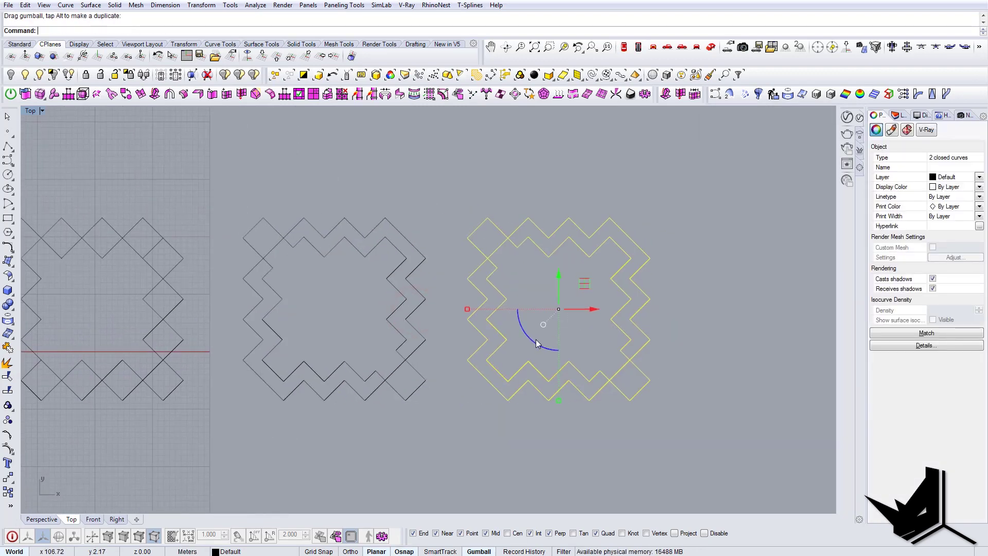
# Rotate the copied pair of outlines by 90 degrees in plan.
pyautogui.click(535, 344)
pyautogui.write('90')
pyautogui.press('Return')
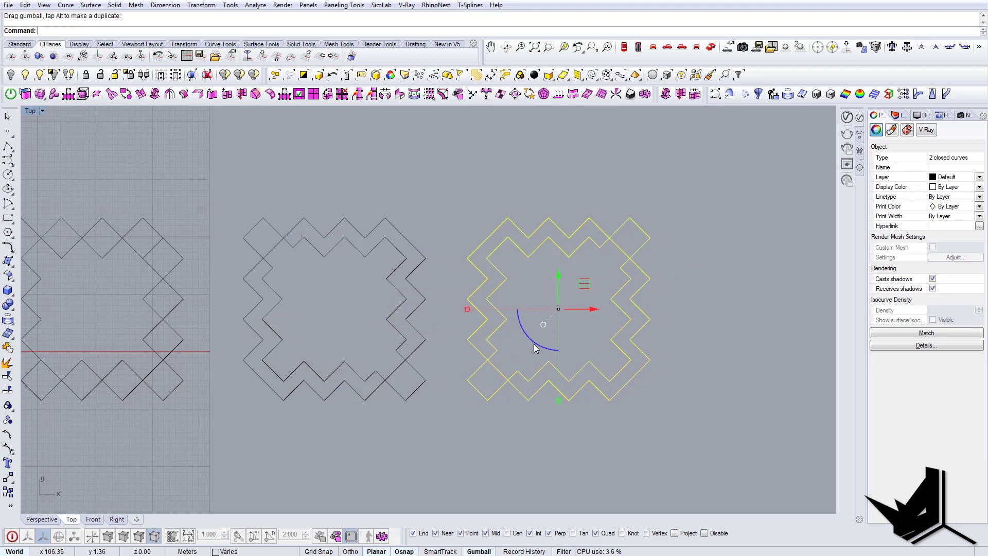
# Examine the plan outlines in perspective and compare them with the reference model photos of the stacked balconies and arches.
pyautogui.moveTo(589, 258)
pyautogui.mouseDown(button='right')
pyautogui.moveTo(568, 241)
pyautogui.moveTo(576, 246)
pyautogui.mouseUp(button='right')
pyautogui.click(568, 241)
pyautogui.click(714, 47)
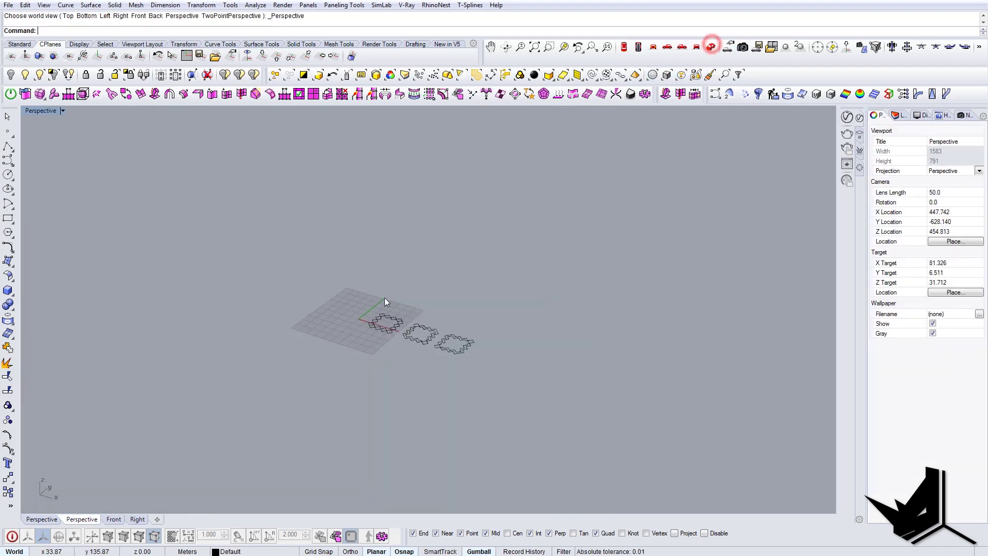
pyautogui.scroll(10, 443, 385)
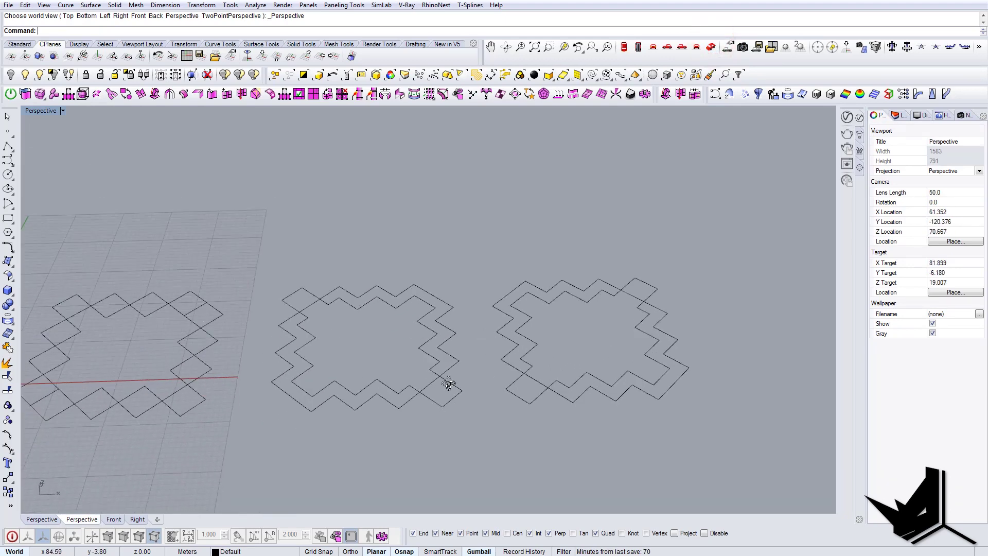
pyautogui.scroll(-10, 485, 399)
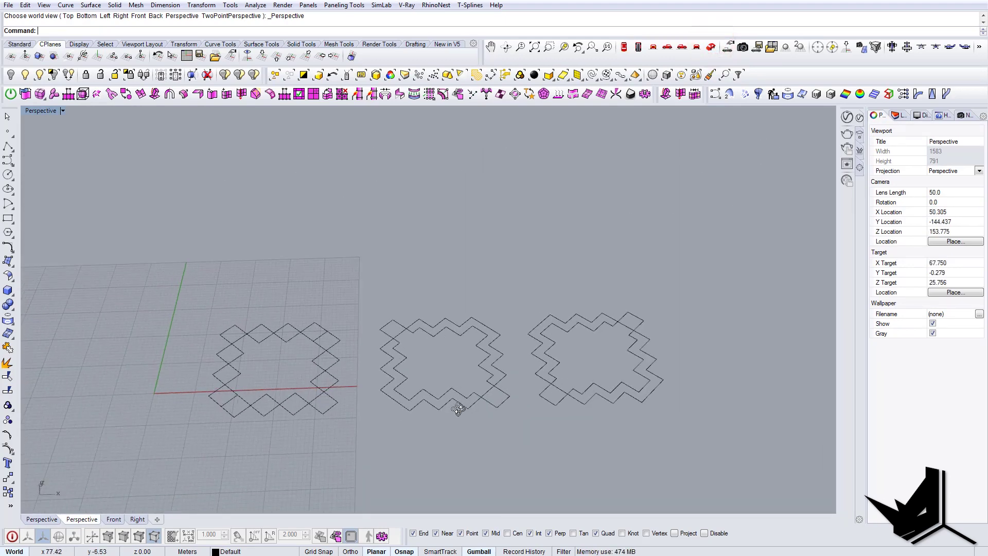
pyautogui.moveTo(400, 404); pyautogui.dragTo(351, 419, button='right')
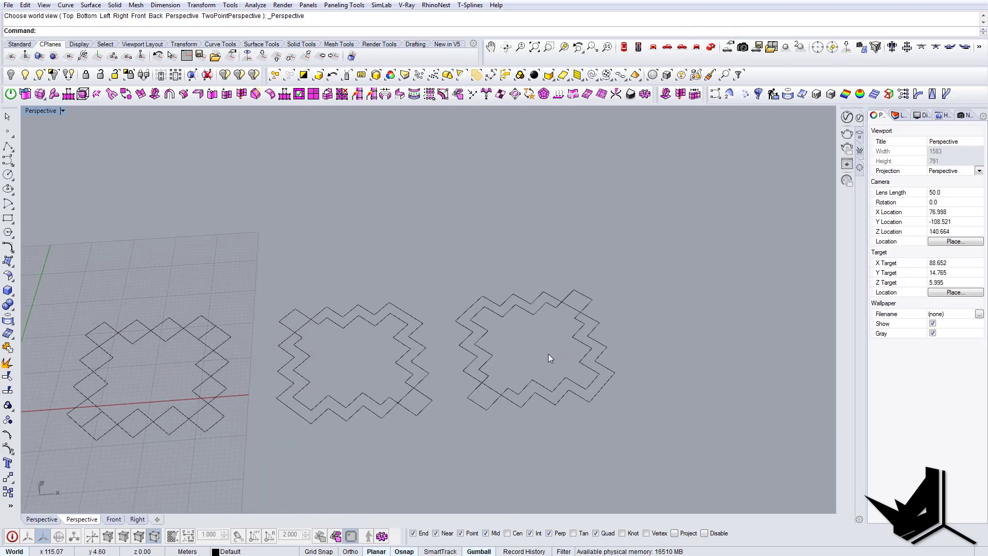
pyautogui.moveTo(474, 379); pyautogui.dragTo(601, 393, button='right')
pyautogui.moveTo(720, 555); pyautogui.dragTo(632, 92)
pyautogui.click(659, 505)
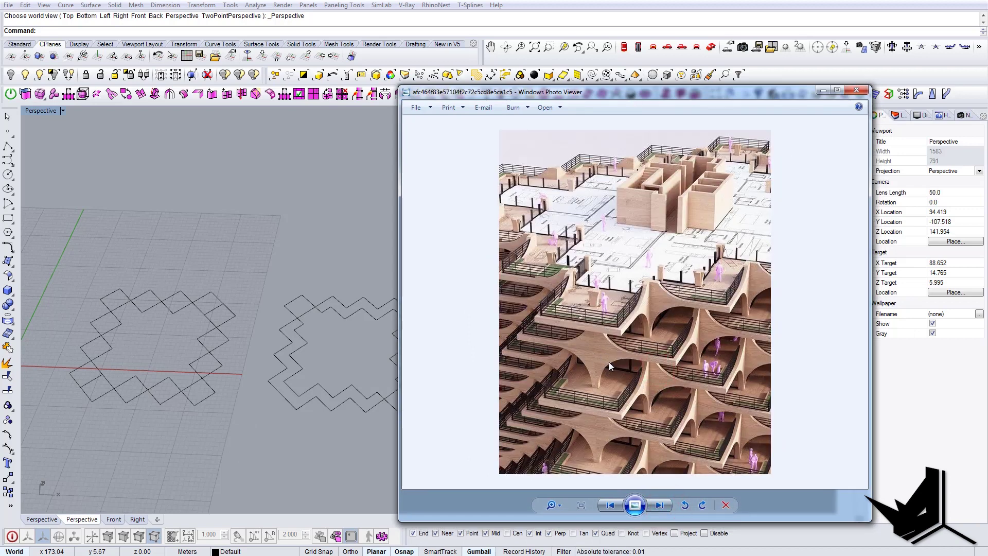
pyautogui.click(666, 507)
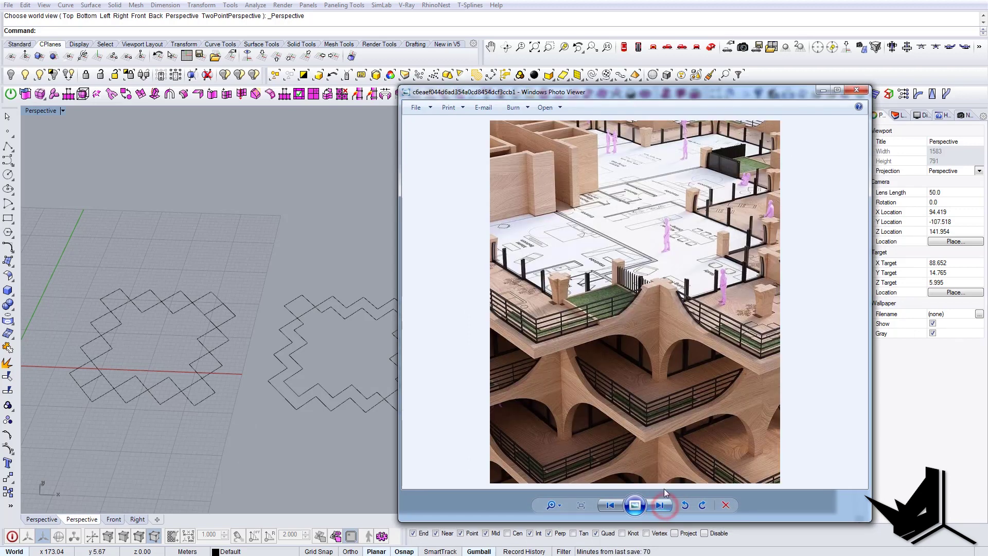
pyautogui.click(631, 93)
# Extrude the outer zigzag outlines of both floor plans by 0.4 m with ExtrudeCrv.
pyautogui.keyDown('shift'); pyautogui.moveTo(407, 337); pyautogui.dragTo(504, 358, button='right'); pyautogui.keyUp('shift')
pyautogui.scroll(3, 471, 364)
pyautogui.click(463, 358)
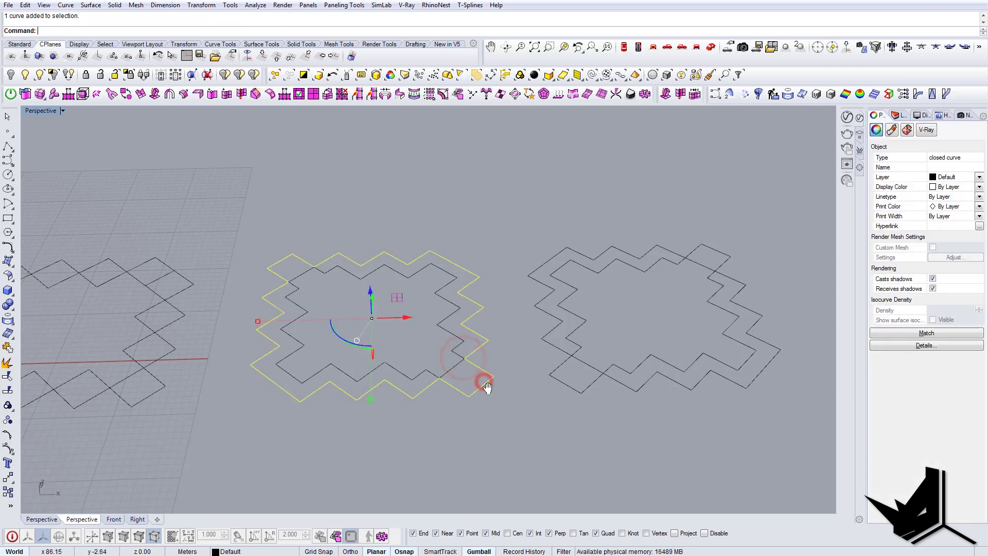
pyautogui.scroll(3, 567, 412)
pyautogui.keyDown('shift'); pyautogui.click(580, 409); pyautogui.keyUp('shift')
pyautogui.moveTo(504, 363); pyautogui.dragTo(503, 345, button='right')
pyautogui.write('ExtrudeCrv')
pyautogui.press('Return')
pyautogui.write('0')
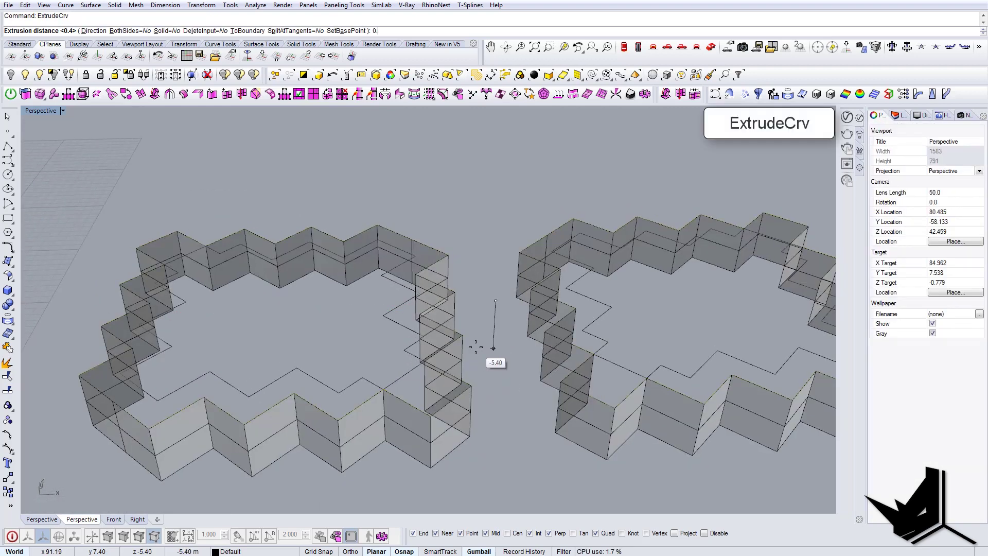
pyautogui.write('.4')
pyautogui.press('Return')
# Move both inner outlines vertically up to the top level of the extruded slab edges.
pyautogui.scroll(4, 463, 363)
pyautogui.click(362, 382)
pyautogui.click(321, 377)
pyautogui.keyDown('shift'); pyautogui.click(728, 367); pyautogui.keyUp('shift')
pyautogui.keyDown('shift'); pyautogui.moveTo(731, 364); pyautogui.dragTo(699, 313, button='right'); pyautogui.keyUp('shift')
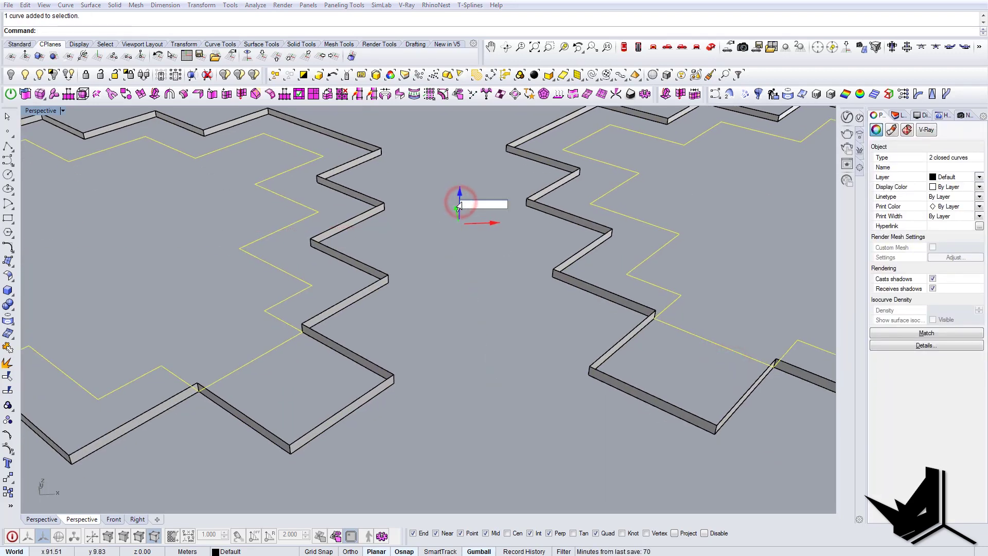
pyautogui.press('Return')
pyautogui.press('Escape')
# Cap both extruded outer outlines to form solid floor slabs.
pyautogui.moveTo(451, 427); pyautogui.dragTo(362, 364)
pyautogui.keyDown('shift'); pyautogui.moveTo(616, 433); pyautogui.dragTo(508, 359); pyautogui.keyUp('shift')
pyautogui.write('Cap')
pyautogui.press('Return')
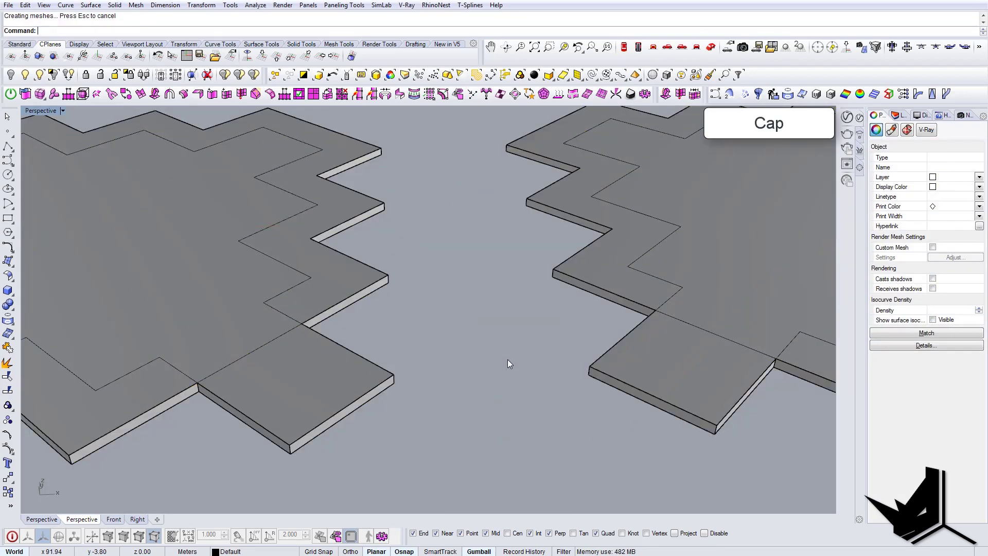
# Extrude both inner outlines upward from the slabs to form the storey walls.
pyautogui.click(295, 287)
pyautogui.click(367, 320)
pyautogui.click(301, 280)
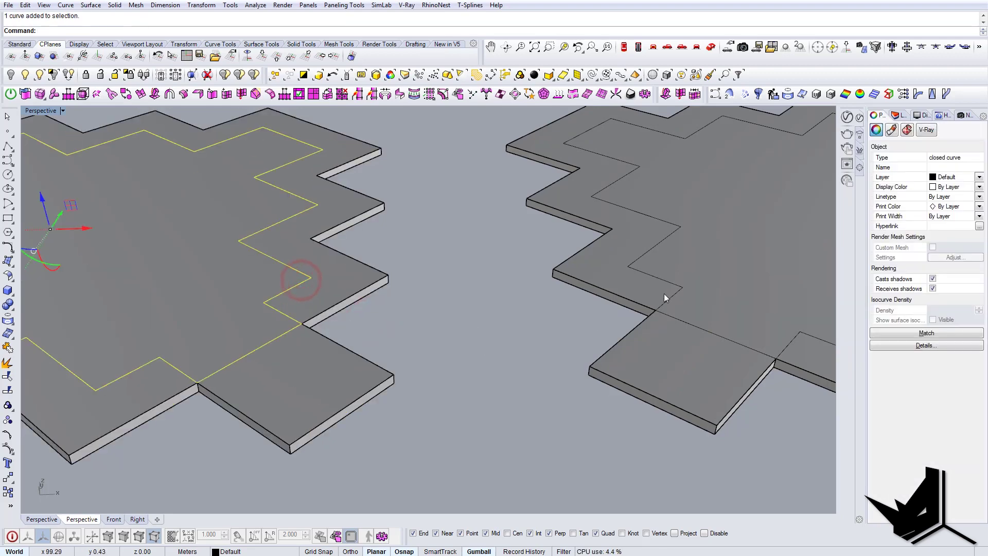
pyautogui.keyDown('shift'); pyautogui.moveTo(483, 318); pyautogui.dragTo(493, 358, button='right'); pyautogui.keyUp('shift')
pyautogui.write('ExtrudeCrv')
pyautogui.press('Return')
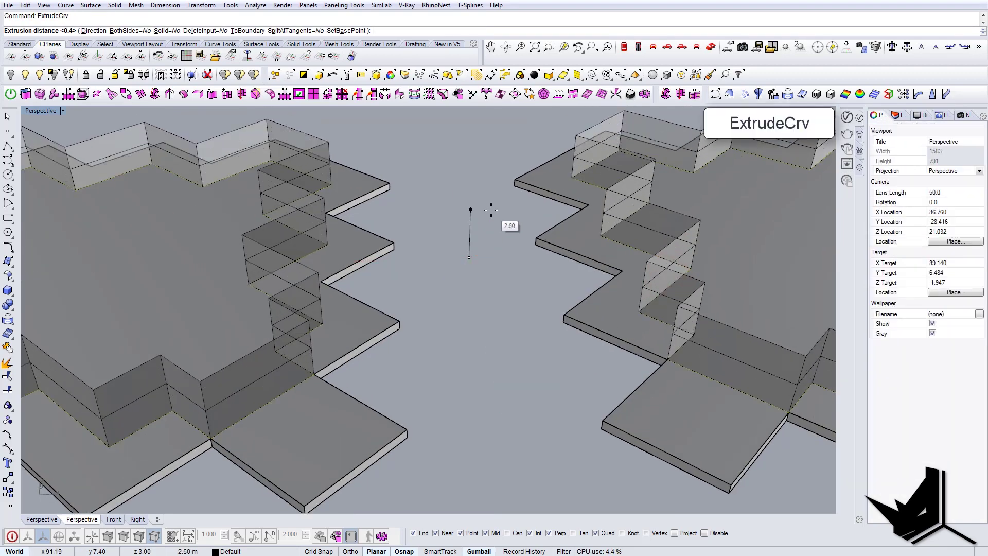
pyautogui.write('3.')
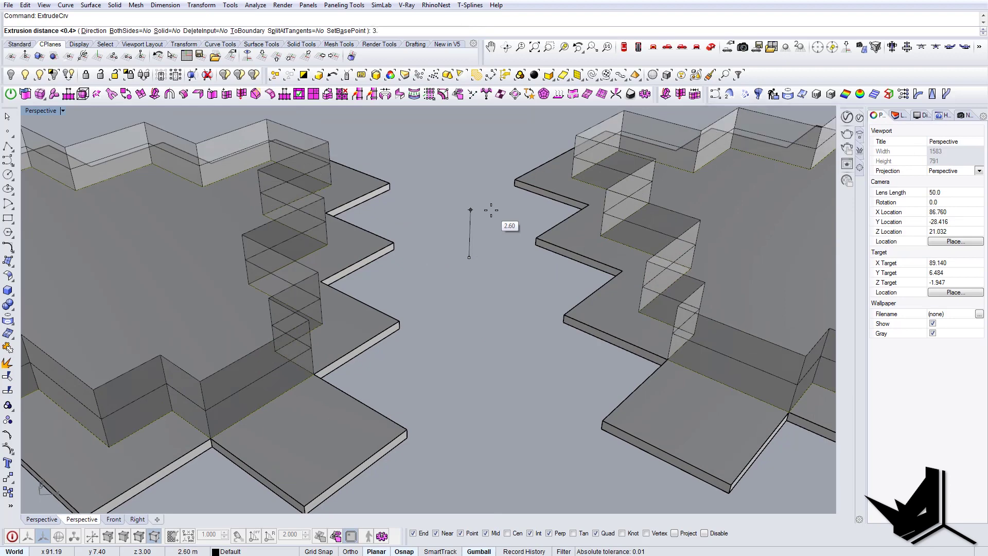
pyautogui.press('Return')
pyautogui.press('Escape')
pyautogui.moveTo(509, 253)
pyautogui.mouseDown(button='right')
pyautogui.moveTo(490, 214)
pyautogui.moveTo(496, 259)
pyautogui.mouseUp(button='right')
# Cap both extruded inner outlines to turn the storey walls into closed solids.
pyautogui.click(372, 301)
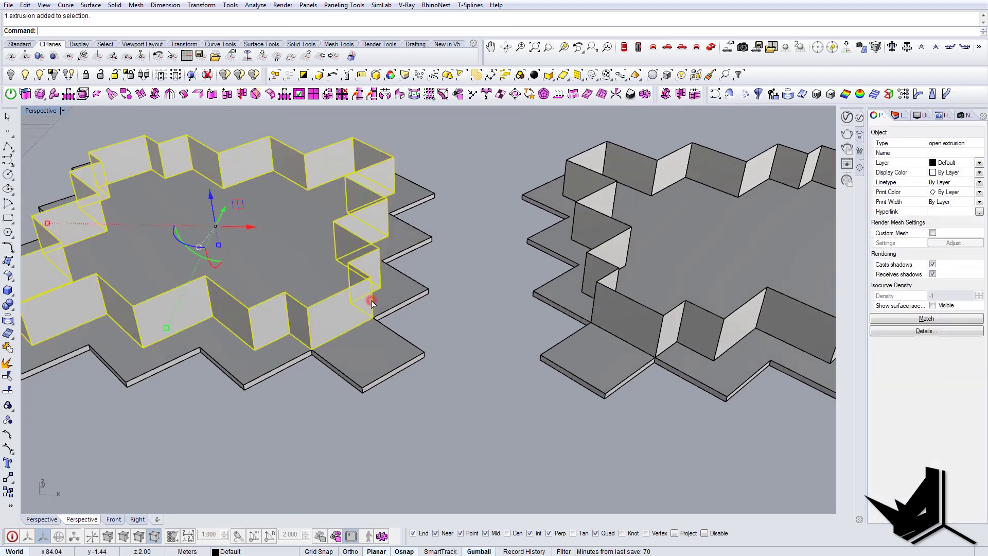
pyautogui.keyDown('shift'); pyautogui.click(647, 326); pyautogui.keyUp('shift')
pyautogui.write('Cap')
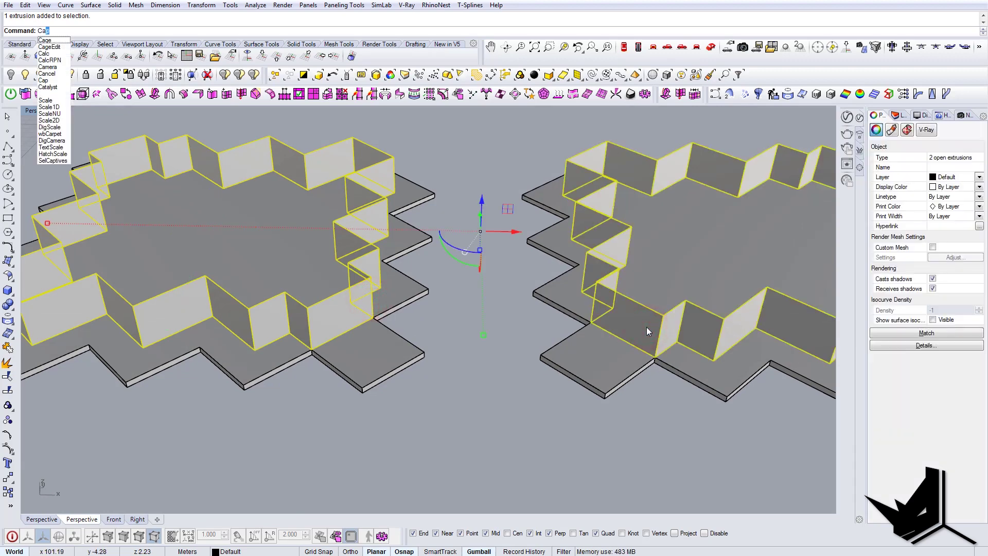
pyautogui.press('Return')
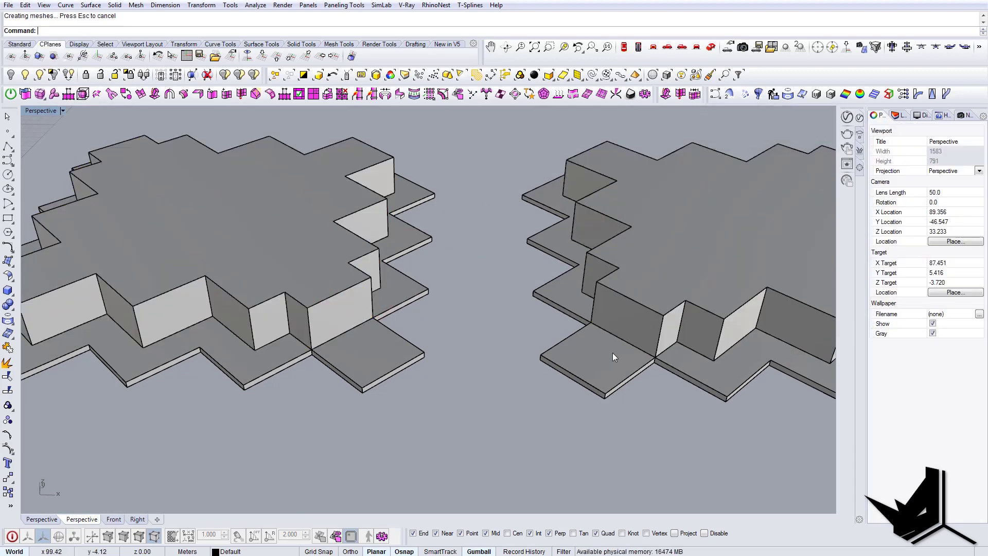
# Examine the two capped floor volumes from several angles, comparing the arrangement of their projecting corners.
pyautogui.moveTo(611, 368); pyautogui.dragTo(609, 347, button='right')
pyautogui.keyDown('shift'); pyautogui.moveTo(474, 309); pyautogui.dragTo(532, 305, button='right'); pyautogui.keyUp('shift')
pyautogui.moveTo(348, 277); pyautogui.dragTo(384, 316, button='right')
pyautogui.click(384, 316)
pyautogui.scroll(-5, 435, 347)
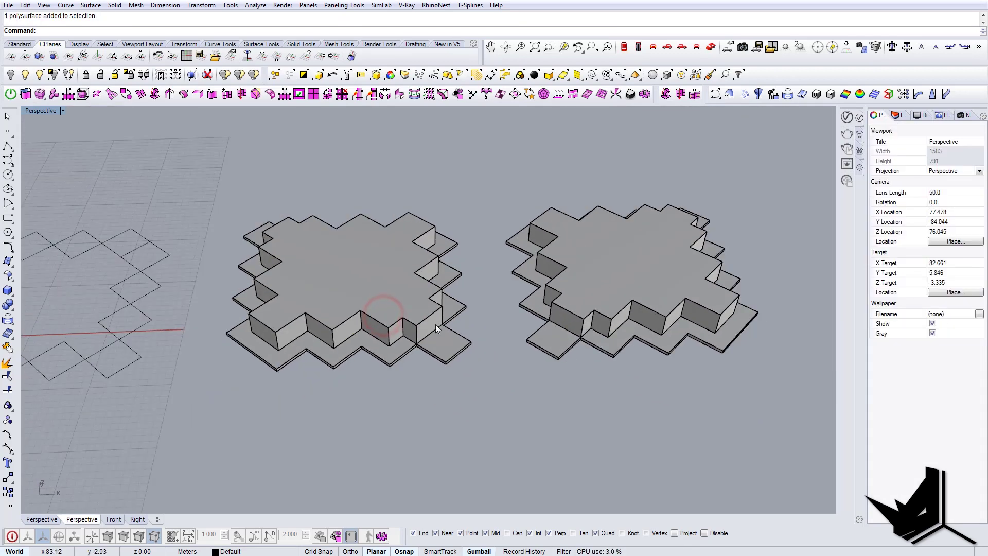
pyautogui.keyDown('shift'); pyautogui.moveTo(419, 319); pyautogui.dragTo(417, 327, button='right'); pyautogui.keyUp('shift')
pyautogui.moveTo(588, 358); pyautogui.dragTo(552, 342, button='right')
pyautogui.moveTo(360, 415); pyautogui.dragTo(297, 274)
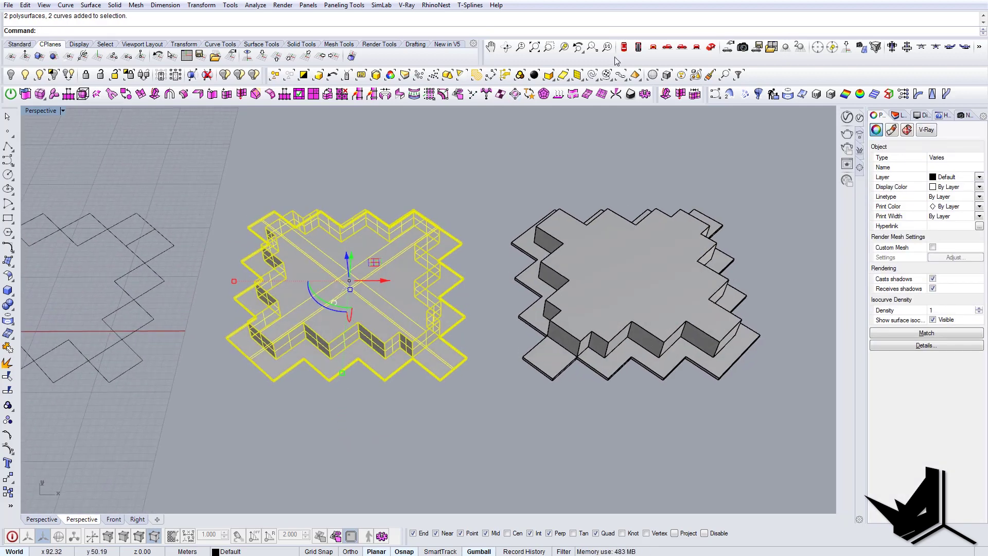
pyautogui.press('Escape')
pyautogui.moveTo(375, 264); pyautogui.dragTo(364, 289, button='right')
pyautogui.scroll(2, 443, 290)
pyautogui.scroll(-4, 402, 305)
pyautogui.scroll(4, 364, 290)
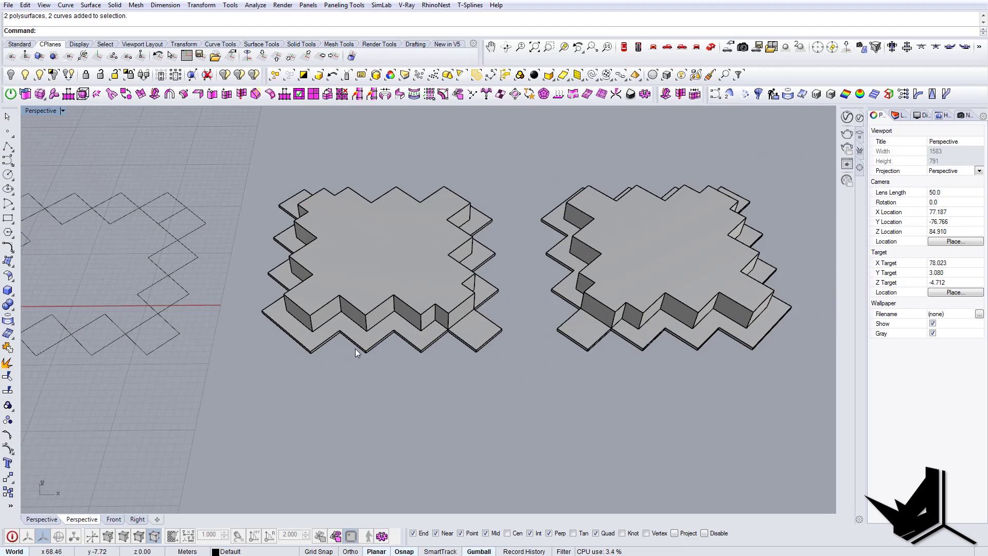
# Define the first floor's slab and upper volume as a block named "Floor 1", based at the projecting corner's bottom point.
pyautogui.scroll(3, 374, 304)
pyautogui.click(374, 304)
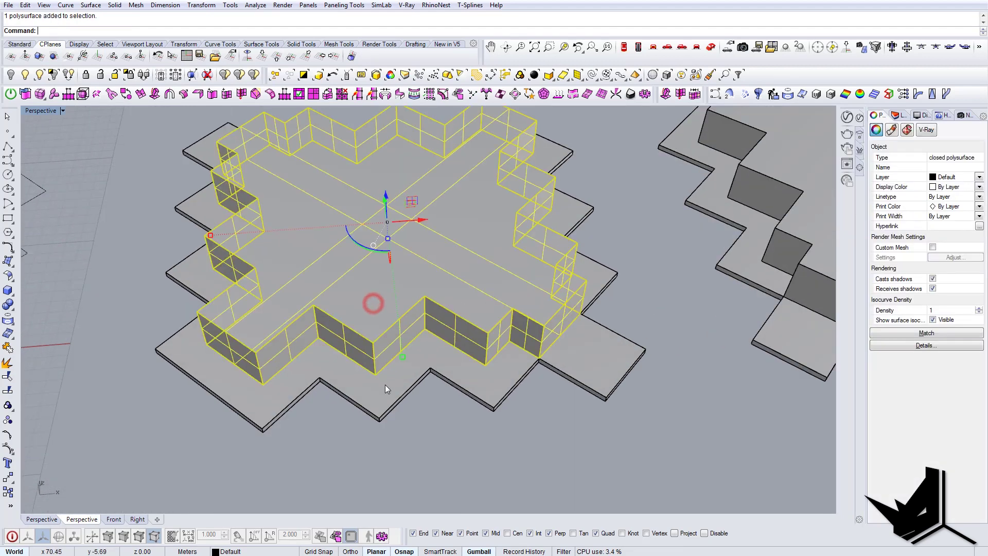
pyautogui.keyDown('shift'); pyautogui.click(387, 384); pyautogui.keyUp('shift')
pyautogui.write('Block')
pyautogui.press('Return')
pyautogui.scroll(3, 604, 410)
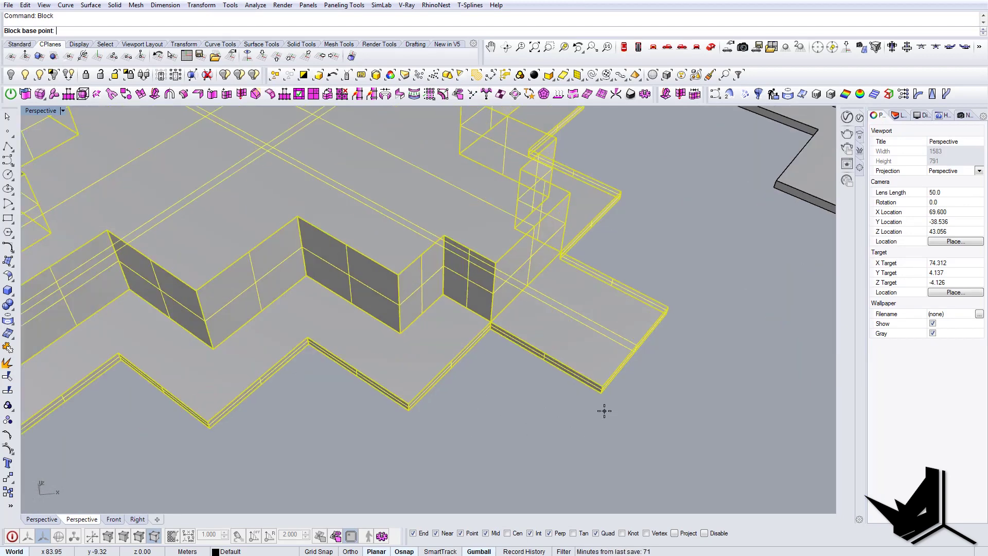
pyautogui.click(601, 396)
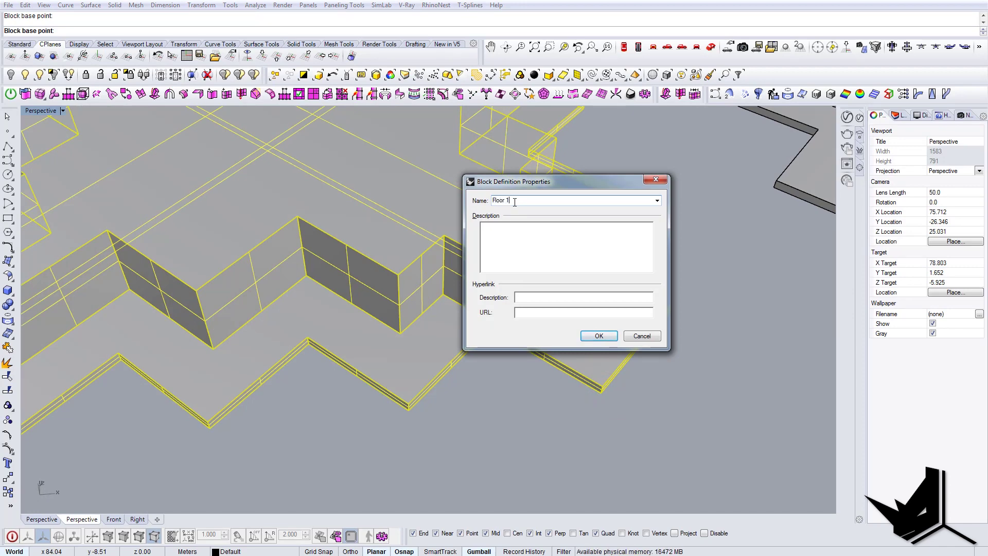
pyautogui.press('Return')
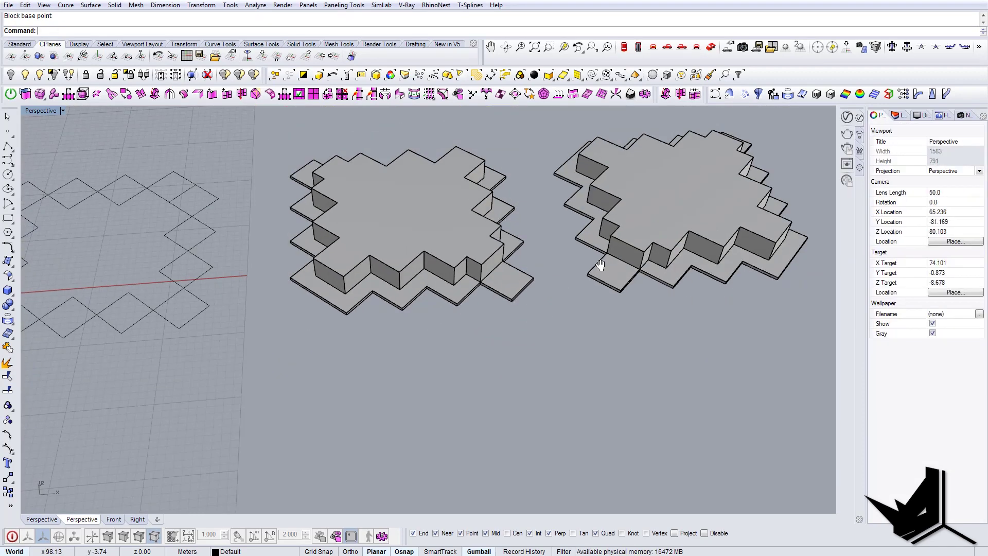
# Define the rotated floor's slab and upper volume as a block named "Floor 2", based at the slab's front-right bottom corner.
pyautogui.click(563, 228)
pyautogui.keyDown('shift'); pyautogui.click(549, 289); pyautogui.keyUp('shift')
pyautogui.write('Block')
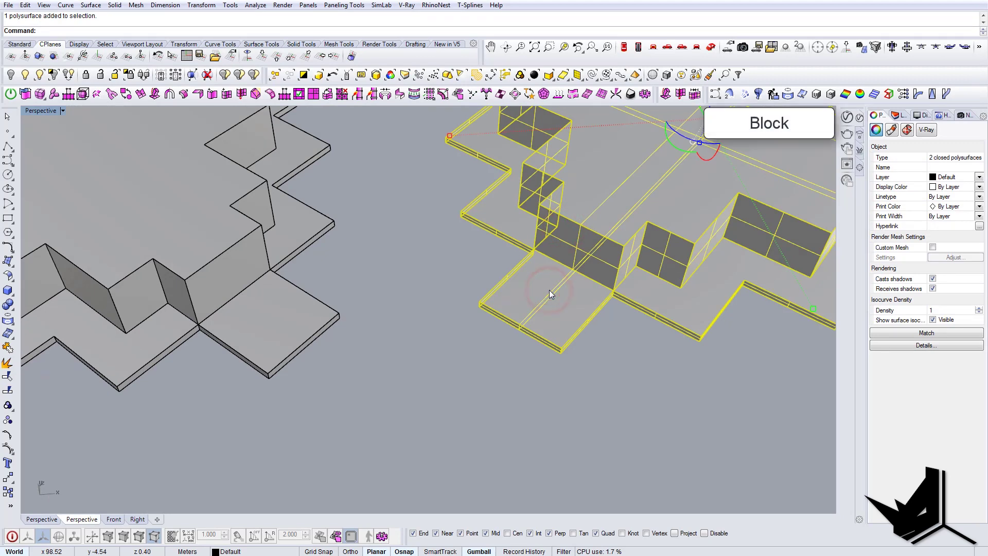
pyautogui.press('Return')
pyautogui.scroll(-3, 527, 286)
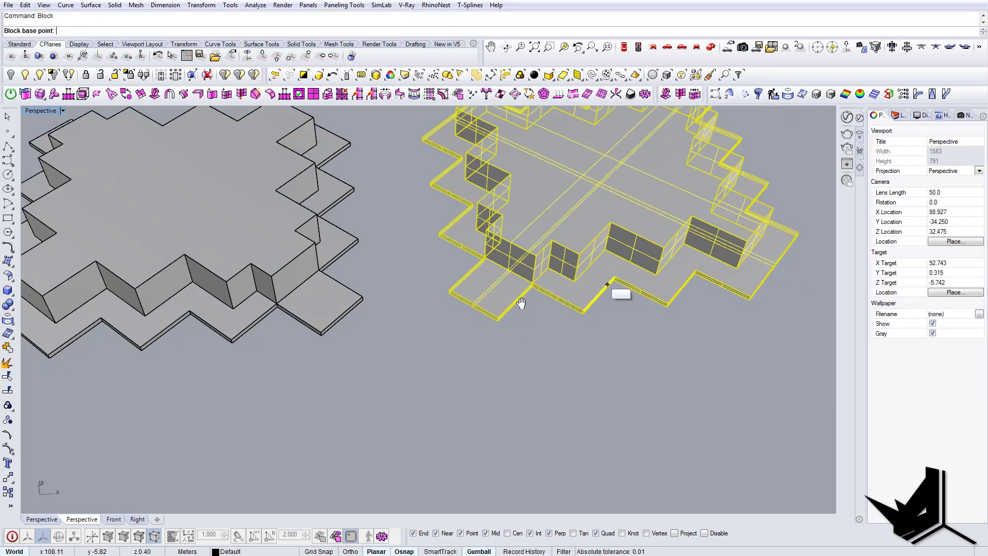
pyautogui.scroll(5, 660, 332)
pyautogui.click(622, 349)
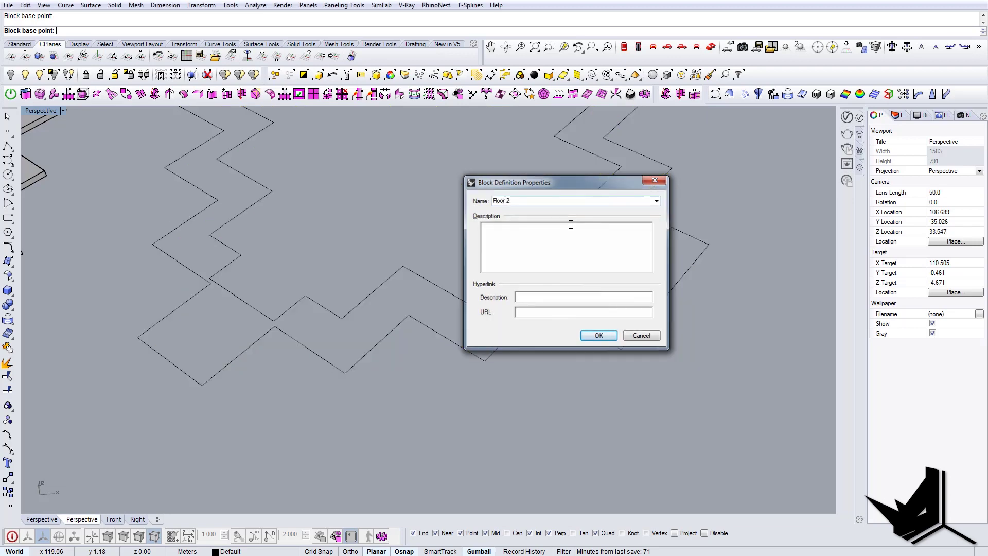
pyautogui.press('Return')
pyautogui.press('Escape')
pyautogui.scroll(-4, 415, 241)
pyautogui.moveTo(415, 247); pyautogui.dragTo(379, 252, button='right')
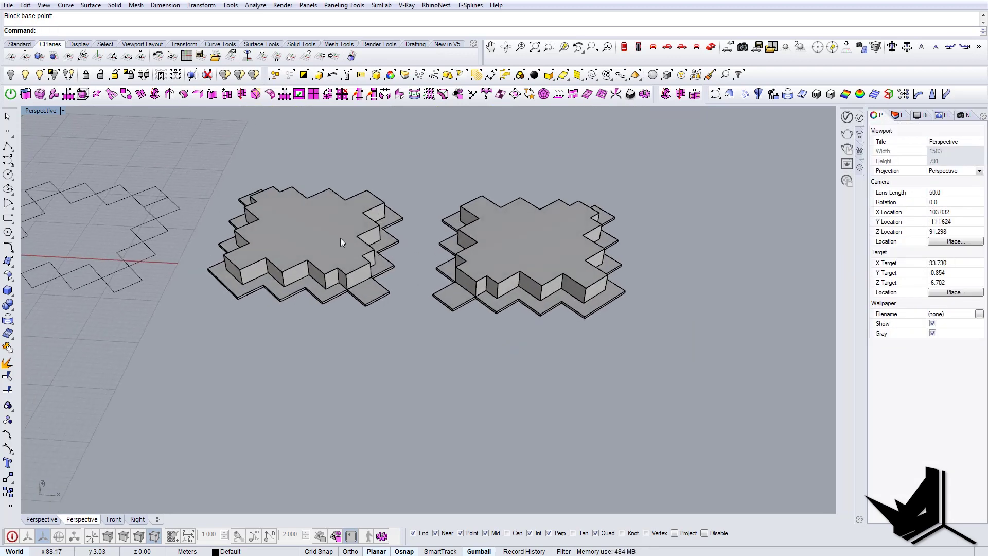
# Copy the Floor 1 and Floor 2 block instances together along the X axis, beside the originals.
pyautogui.click(331, 231)
pyautogui.keyDown('shift'); pyautogui.click(548, 254); pyautogui.keyUp('shift')
pyautogui.keyDown('shift'); pyautogui.moveTo(549, 253); pyautogui.dragTo(370, 265, button='right'); pyautogui.keyUp('shift')
pyautogui.scroll(-4, 322, 271)
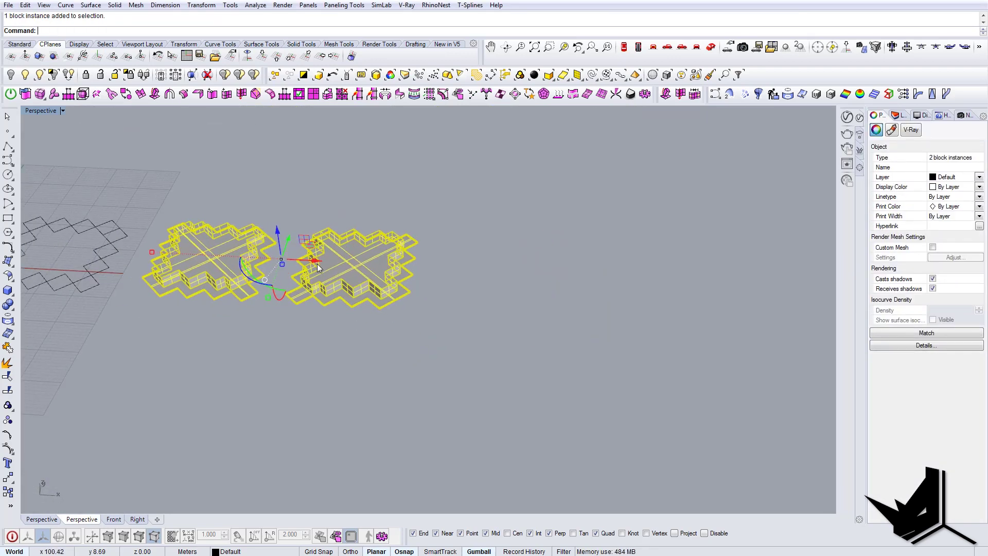
pyautogui.keyDown('alt'); pyautogui.moveTo(309, 259); pyautogui.dragTo(626, 291); pyautogui.keyUp('alt')
pyautogui.press('Escape')
# Move the copied Floor 1 block over the copied Floor 2 block, using its slab's outer corner as the base point.
pyautogui.keyDown('shift'); pyautogui.moveTo(571, 329); pyautogui.dragTo(515, 334, button='right'); pyautogui.keyUp('shift')
pyautogui.moveTo(515, 335); pyautogui.dragTo(443, 331, button='right')
pyautogui.scroll(4, 540, 319)
pyautogui.click(478, 337)
pyautogui.scroll(7, 443, 343)
pyautogui.write('m')
pyautogui.press('Return')
pyautogui.click(422, 338)
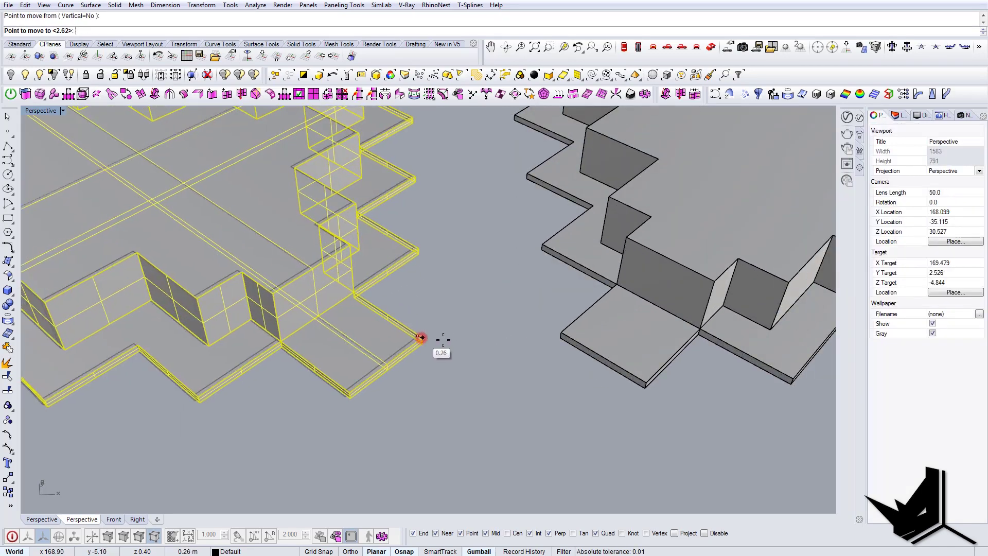
pyautogui.scroll(-7, 451, 338)
pyautogui.scroll(2, 613, 333)
pyautogui.scroll(4, 654, 335)
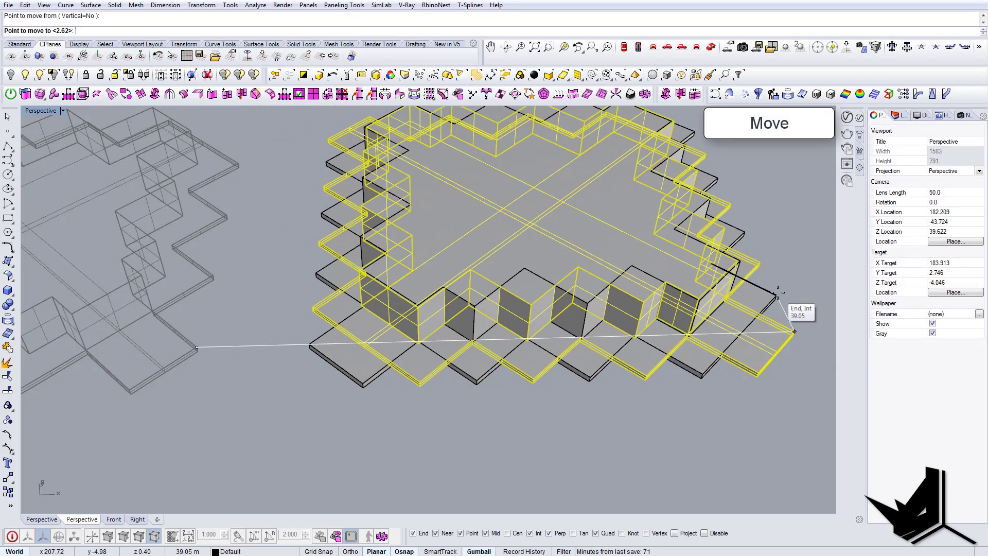
pyautogui.click(778, 293)
# Raise the copied Floor 1 block from its slab's bottom corner onto the top corner of Floor 2's volume.
pyautogui.keyDown('shift'); pyautogui.moveTo(723, 320); pyautogui.dragTo(651, 381, button='right'); pyautogui.keyUp('shift')
pyautogui.moveTo(650, 381); pyautogui.dragTo(618, 305, button='right')
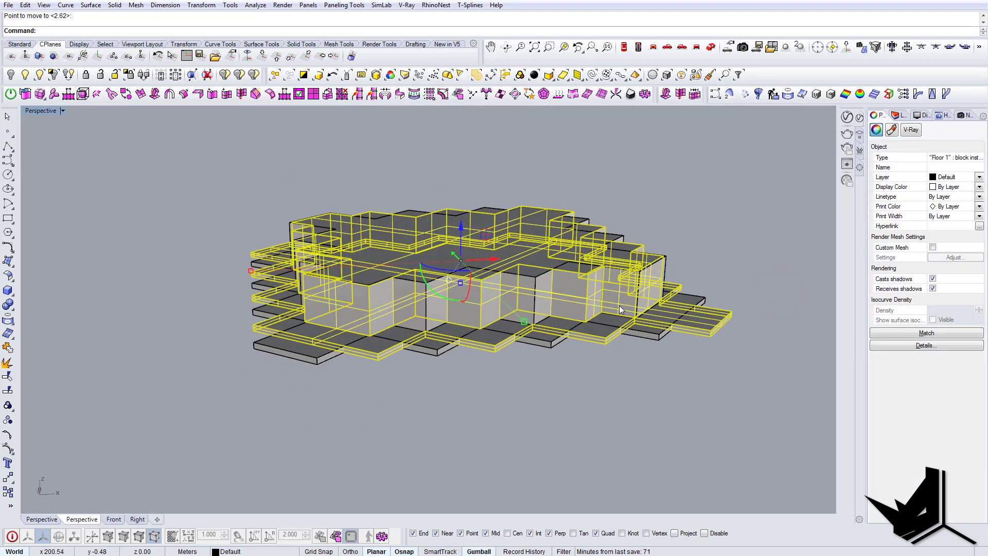
pyautogui.scroll(5, 773, 308)
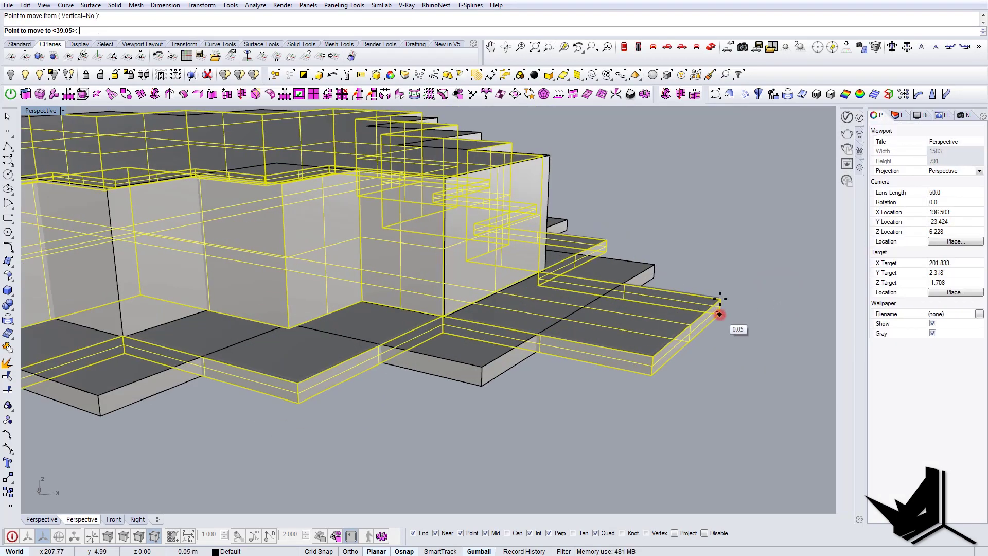
pyautogui.click(717, 312)
pyautogui.click(553, 155)
pyautogui.press('Escape')
# Examine the stacked floors around the projecting corner, where the upper slab meets the lower volume.
pyautogui.scroll(-4, 554, 155)
pyautogui.moveTo(547, 245); pyautogui.dragTo(600, 283, button='right')
pyautogui.scroll(4, 521, 310)
pyautogui.moveTo(535, 290); pyautogui.dragTo(492, 293, button='right')
pyautogui.click(534, 293)
pyautogui.press('Escape')
pyautogui.moveTo(492, 293); pyautogui.dragTo(438, 321, button='right')
pyautogui.scroll(5, 413, 301)
pyautogui.scroll(-9, 412, 302)
# Measure from the lower slab's edge to the nearby corner of its volume with a line.
pyautogui.write('line')
pyautogui.press('Return')
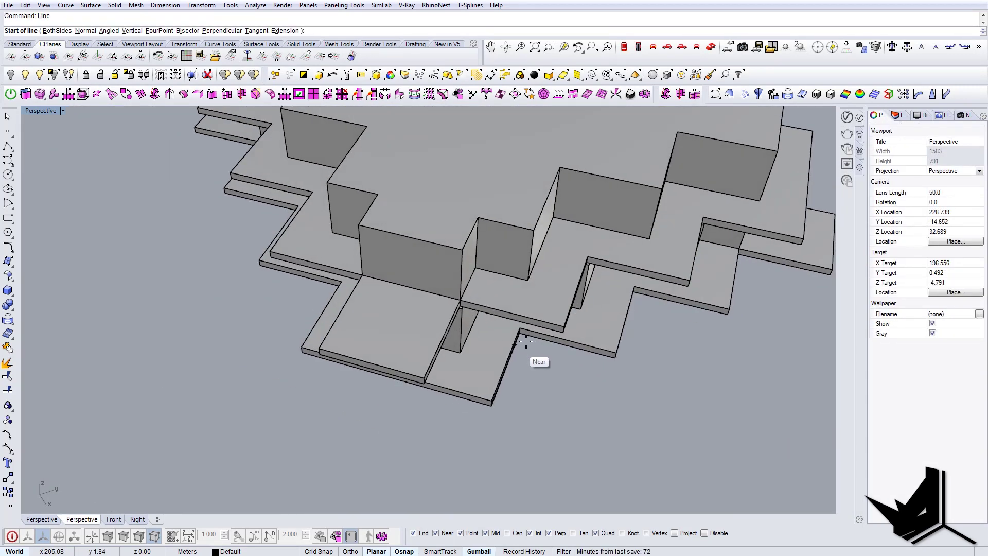
pyautogui.scroll(3, 463, 345)
pyautogui.click(470, 374)
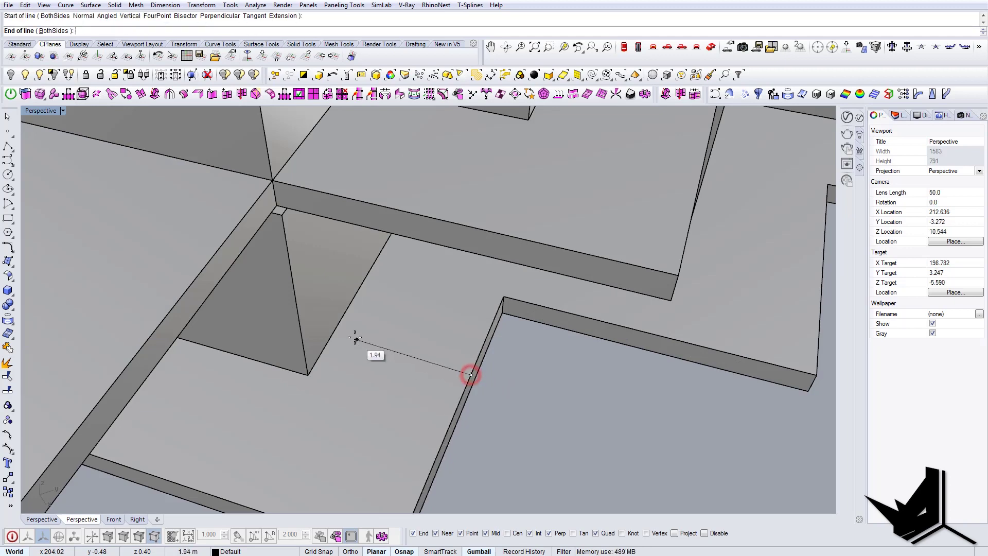
pyautogui.click(331, 338)
# Check the small offset between the upper slab's inner corner and the lower volume's corner with a line.
pyautogui.scroll(-7, 326, 295)
pyautogui.moveTo(322, 279); pyautogui.dragTo(434, 344, button='right')
pyautogui.scroll(4, 434, 347)
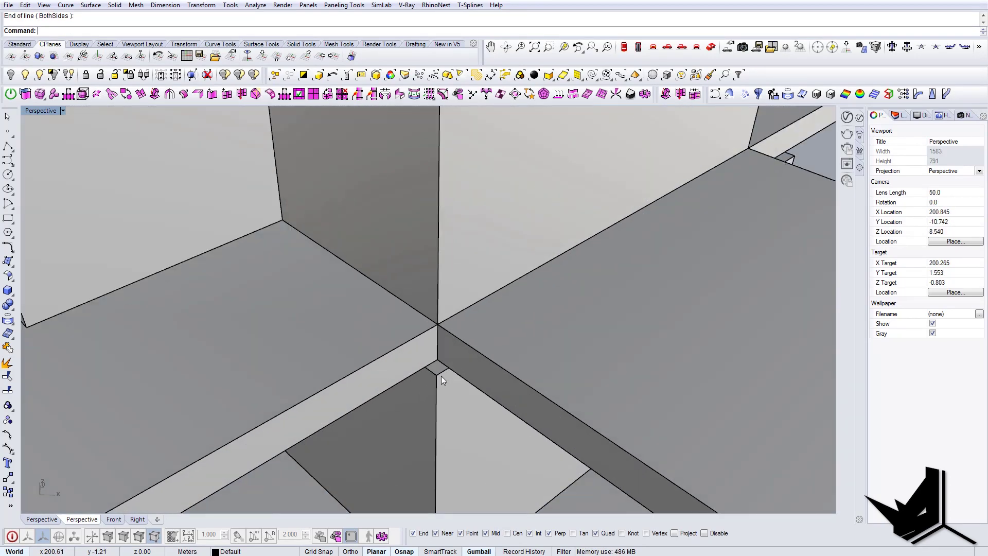
pyautogui.scroll(-3, 443, 379)
pyautogui.scroll(3, 437, 410)
pyautogui.keyDown('shift'); pyautogui.moveTo(420, 384); pyautogui.dragTo(419, 375, button='right'); pyautogui.keyUp('shift')
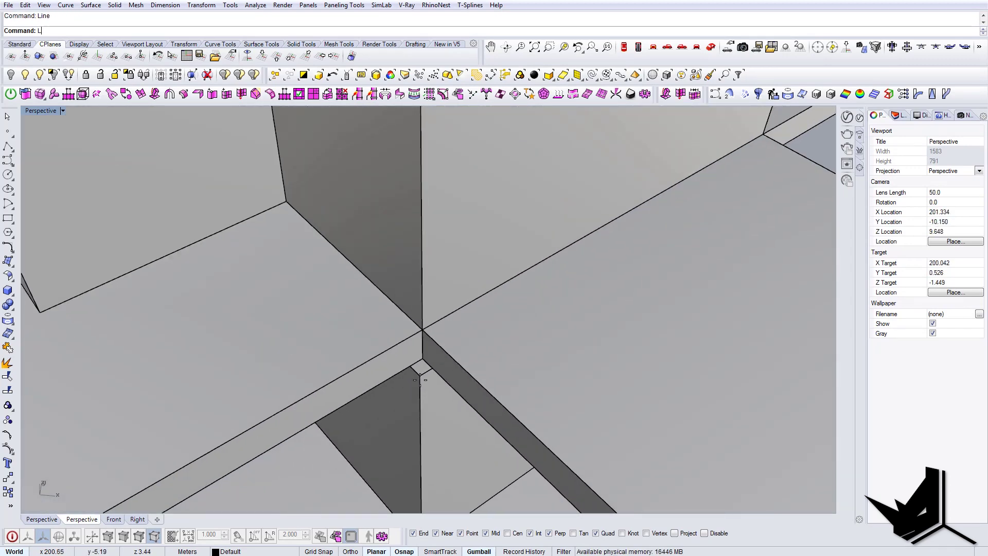
pyautogui.rightClick(419, 378)
pyautogui.scroll(5, 418, 379)
pyautogui.click(370, 279)
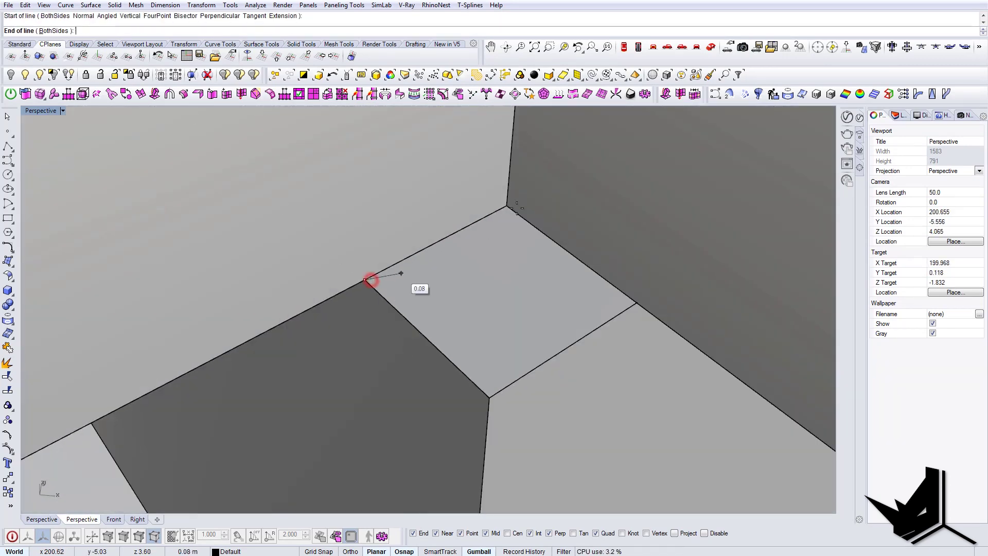
pyautogui.press('Escape')
# Measure the balcony depth perpendicular from the lower slab's edge to its volume's wall.
pyautogui.scroll(-8, 448, 334)
pyautogui.moveTo(455, 341); pyautogui.dragTo(404, 363, button='right')
pyautogui.scroll(3, 412, 348)
pyautogui.click(423, 384)
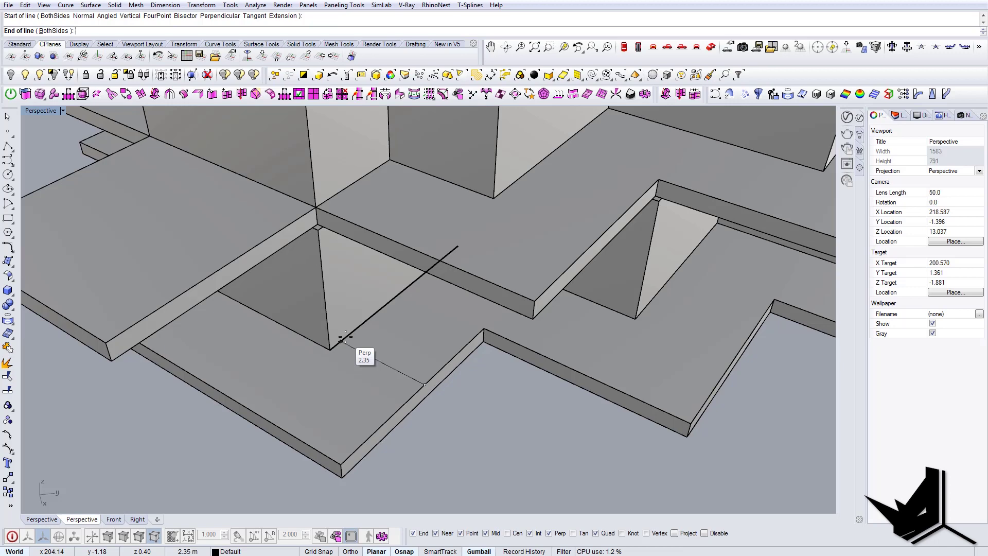
pyautogui.scroll(-8, 382, 275)
pyautogui.moveTo(383, 276); pyautogui.dragTo(386, 302, button='right')
# Open the Floor 2 block for editing and delete its upper volume, keeping only the slab.
pyautogui.click(385, 301)
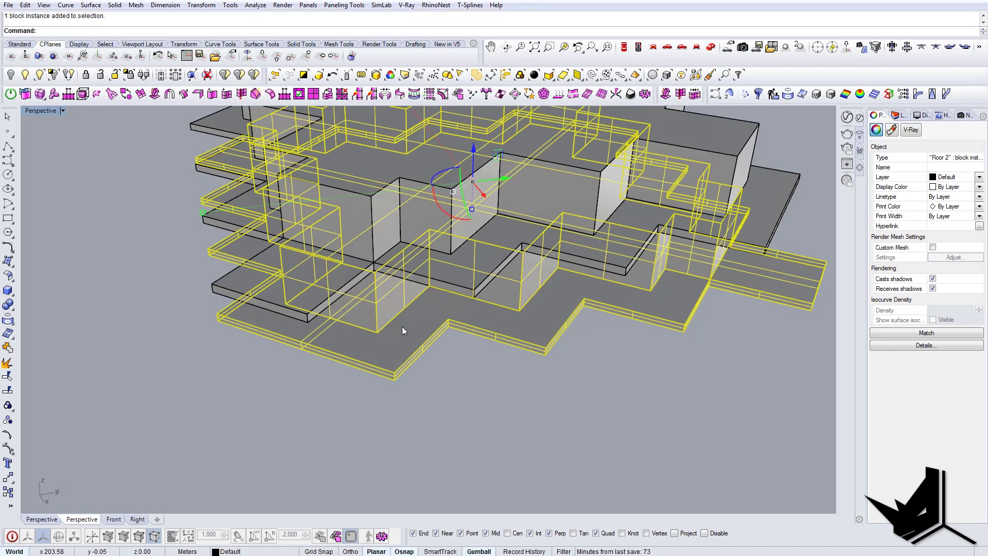
pyautogui.scroll(3, 386, 310)
pyautogui.doubleClick(386, 310)
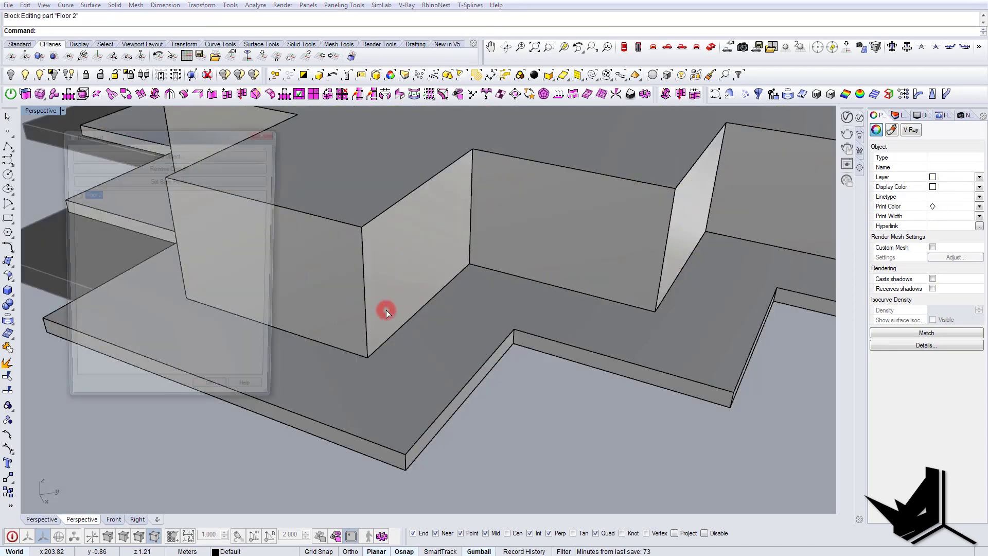
pyautogui.moveTo(397, 325); pyautogui.dragTo(453, 274, button='right')
pyautogui.click(453, 274)
pyautogui.press('Delete')
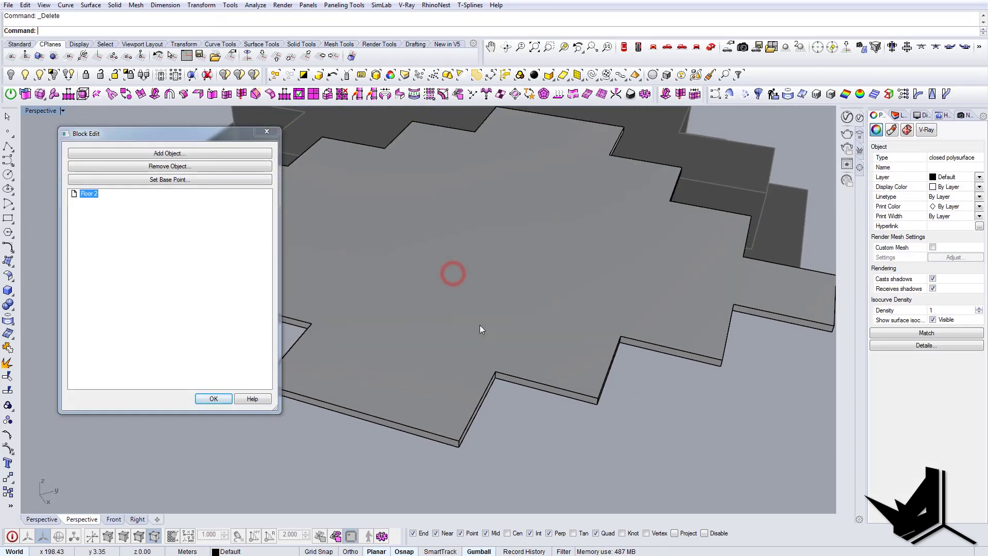
# Duplicate the border of the Floor 2 slab's top face and offset it inward by 2.5 m.
pyautogui.moveTo(480, 326); pyautogui.dragTo(489, 362, button='right')
pyautogui.click(486, 325)
pyautogui.write('DupB')
pyautogui.press('Return')
pyautogui.write('o')
pyautogui.press('Return')
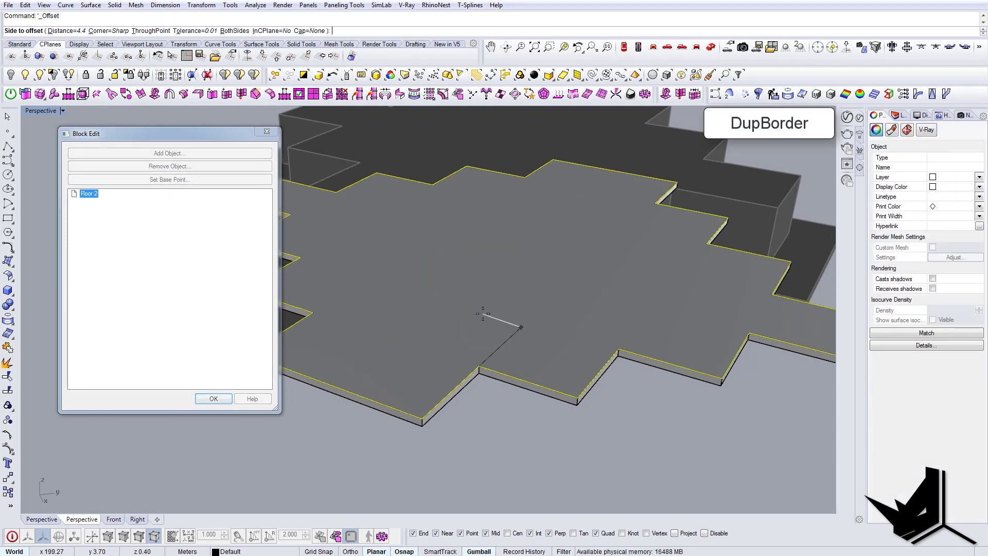
pyautogui.write('d')
pyautogui.press('Return')
pyautogui.write('2.5')
pyautogui.press('Return')
pyautogui.click(483, 314)
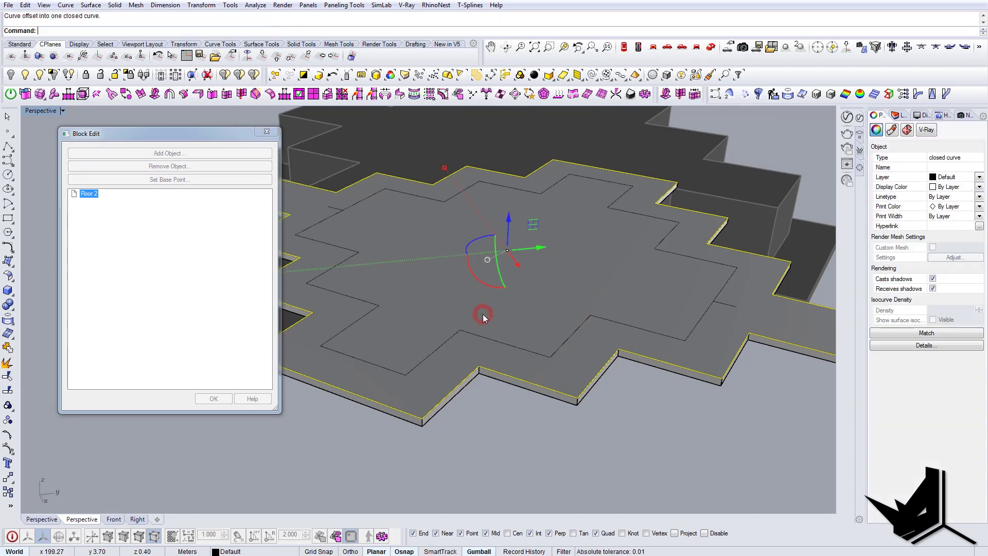
# Draw a polyline across the neck of the projecting balcony, continuing from its far inner corner perpendicular to the offset outline.
pyautogui.moveTo(634, 333); pyautogui.dragTo(575, 337, button='right')
pyautogui.scroll(-4, 593, 376)
pyautogui.scroll(5, 584, 384)
pyautogui.click(573, 348)
pyautogui.click(614, 376)
pyautogui.press('Escape')
pyautogui.write('pl')
pyautogui.press('Return')
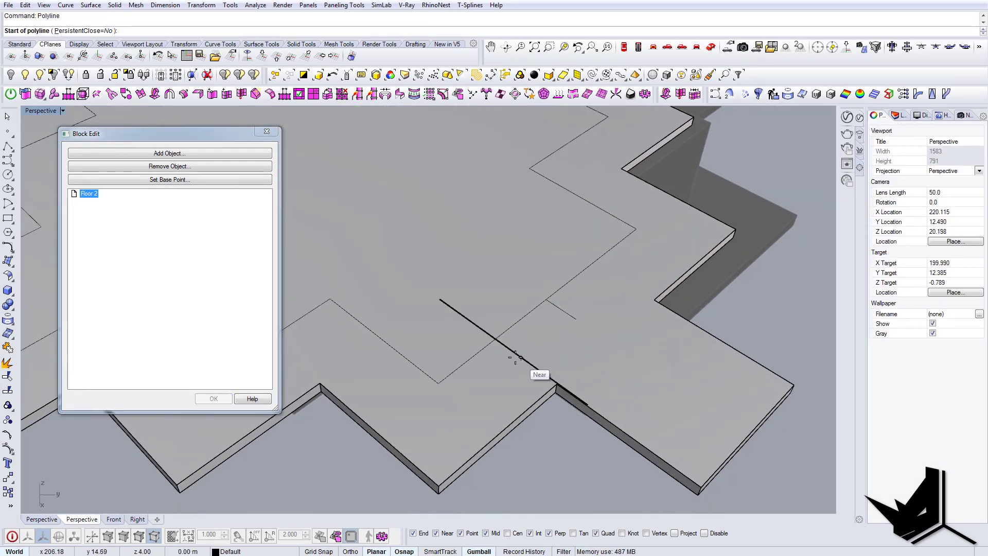
pyautogui.click(557, 385)
pyautogui.click(651, 301)
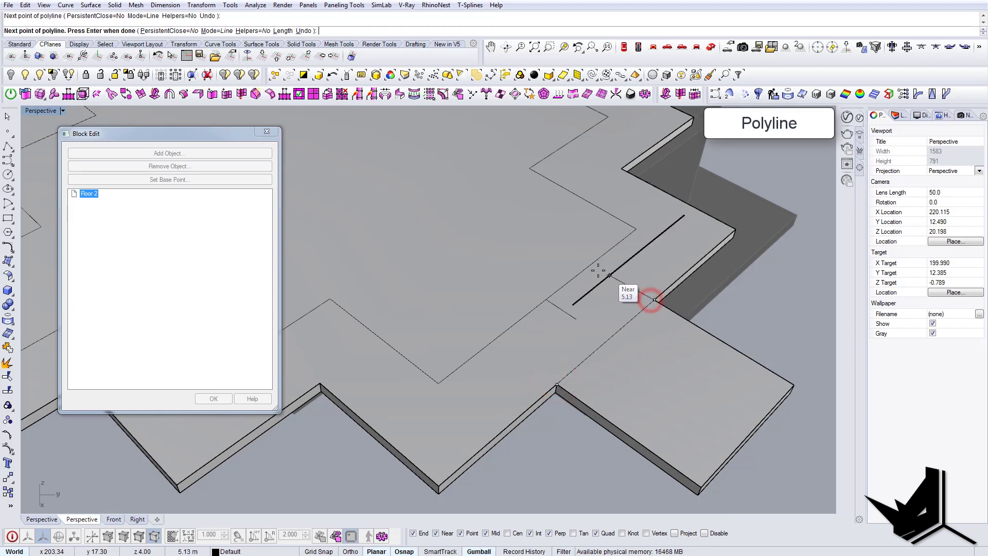
pyautogui.click(601, 259)
pyautogui.press('Return')
# Draw a second polyline from the neck's near inner corner perpendicular to the offset outline.
pyautogui.press('Return')
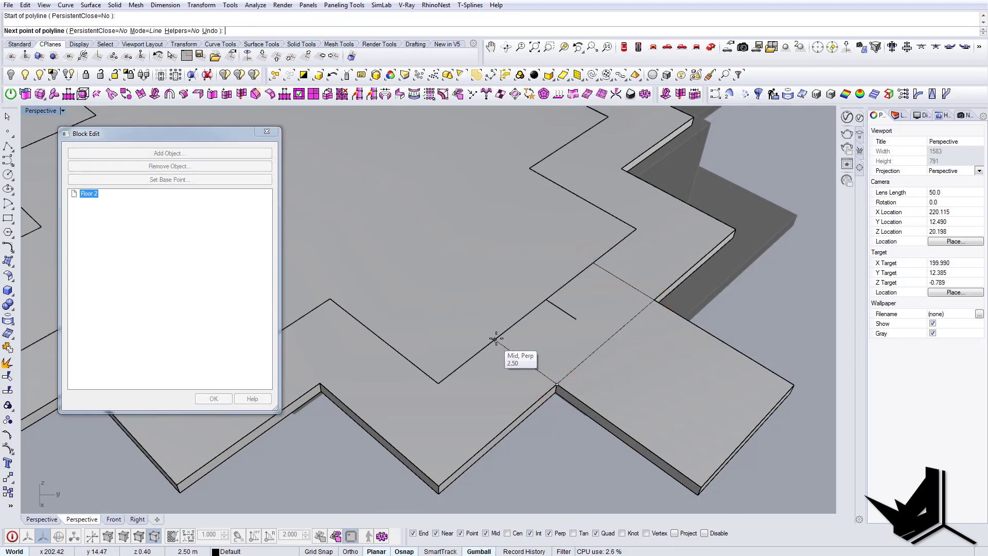
pyautogui.moveTo(496, 340); pyautogui.dragTo(490, 249, button='right')
pyautogui.click(462, 263)
pyautogui.press('Return')
# Trim the offset outline's segment and leftover stub between the two connecting polylines.
pyautogui.moveTo(538, 343); pyautogui.dragTo(473, 322, button='right')
pyautogui.click(466, 304)
pyautogui.click(428, 362)
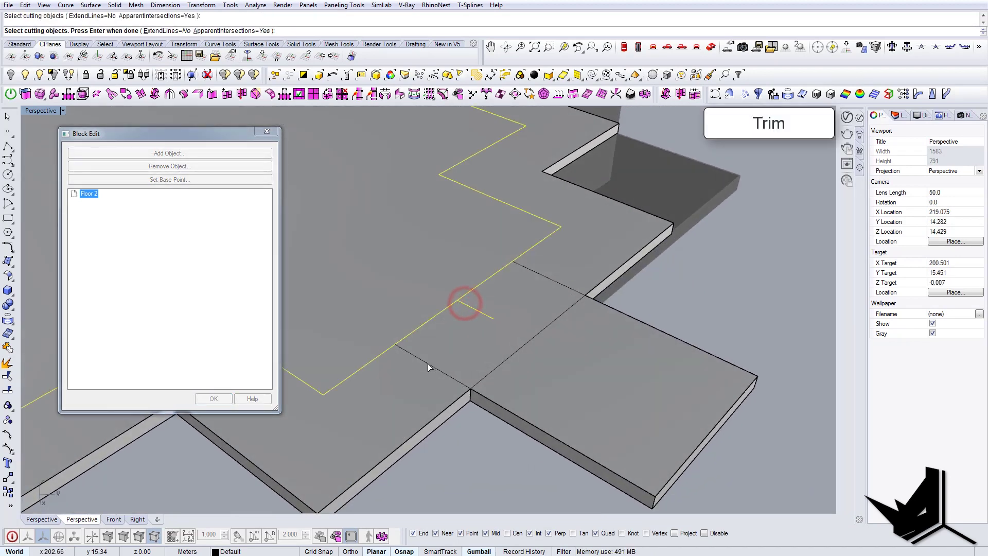
pyautogui.click(488, 391)
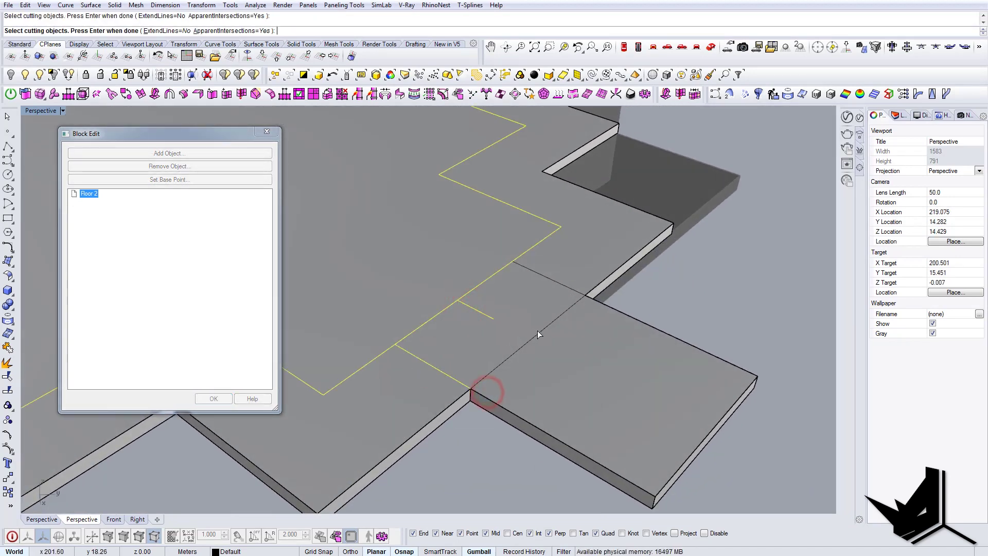
pyautogui.click(543, 276)
pyautogui.click(579, 304)
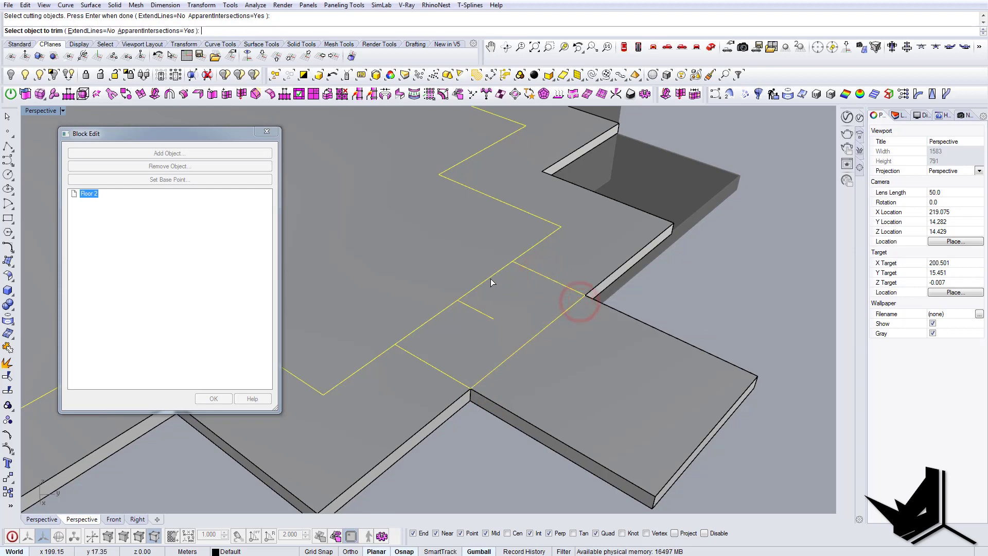
pyautogui.click(490, 281)
pyautogui.click(523, 308)
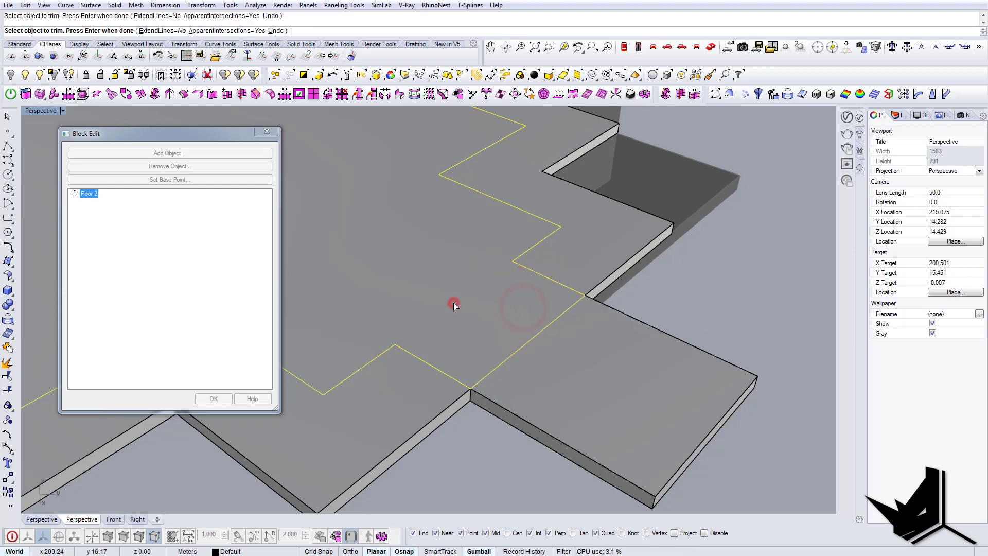
pyautogui.scroll(-2, 502, 356)
pyautogui.press('Return')
# Join the two connecting polylines and mirror a copy across the slab's centre axis to the opposite projecting balcony.
pyautogui.click(513, 348)
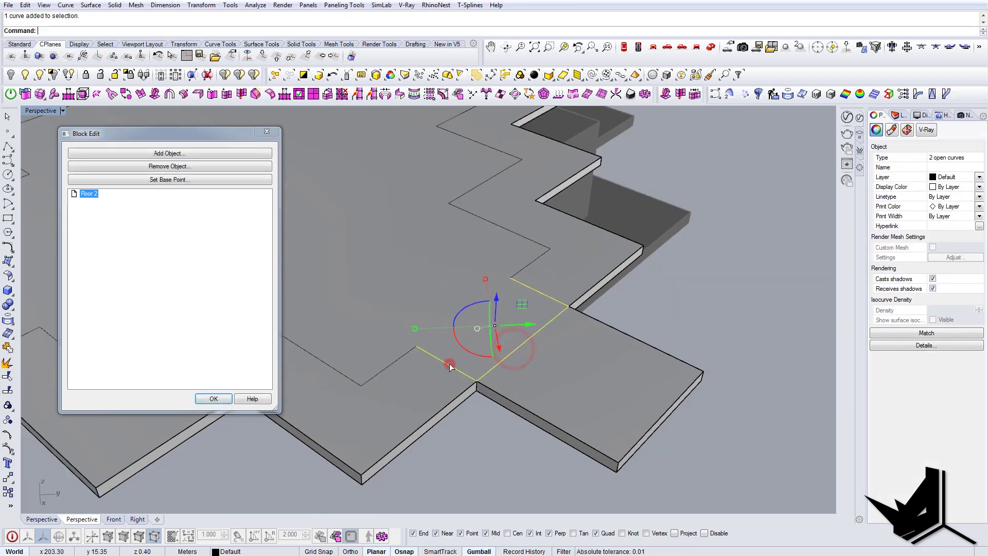
pyautogui.hotkey('ctrl', 'j')
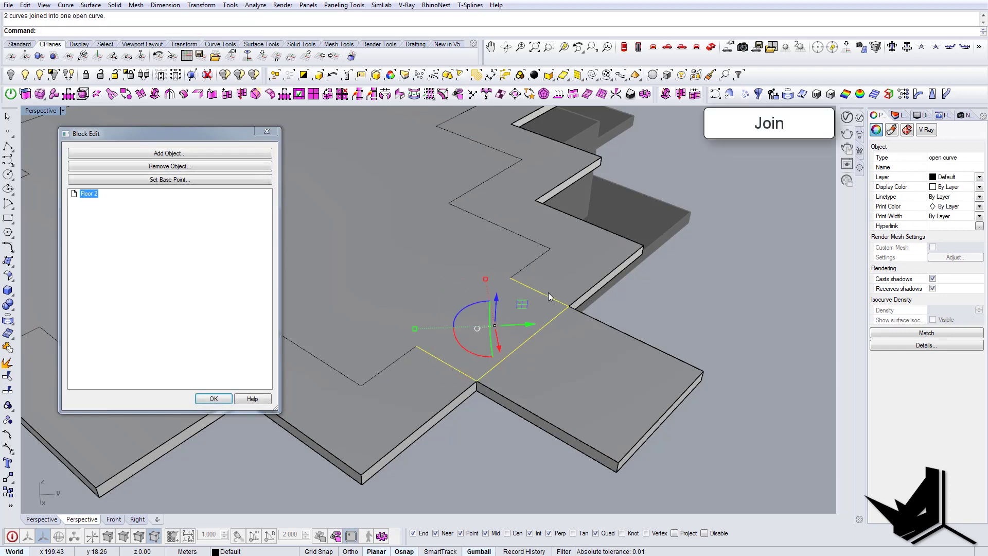
pyautogui.scroll(-3, 545, 293)
pyautogui.moveTo(488, 314); pyautogui.dragTo(529, 317, button='right')
pyautogui.write('mirror')
pyautogui.press('Return')
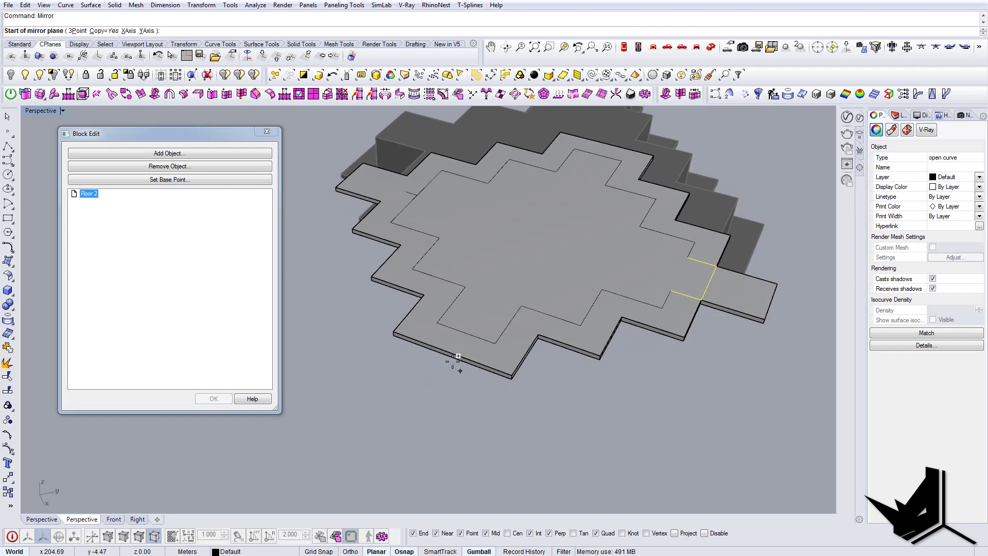
pyautogui.click(450, 356)
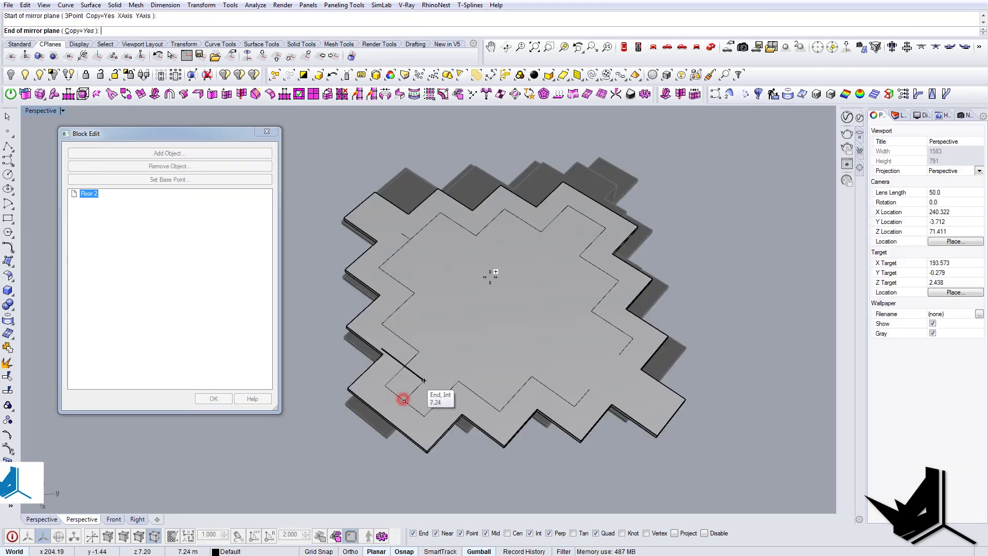
pyautogui.click(587, 216)
pyautogui.press('Escape')
# Trim the offset outline and the polyline ends where they overlap at the opposite projecting balcony.
pyautogui.keyDown('shift'); pyautogui.moveTo(452, 278); pyautogui.dragTo(482, 330, button='right'); pyautogui.keyUp('shift')
pyautogui.scroll(10, 469, 304)
pyautogui.write('trim')
pyautogui.press('Return')
pyautogui.click(448, 314)
pyautogui.click(454, 279)
pyautogui.press('Return')
pyautogui.click(459, 307)
pyautogui.click(489, 334)
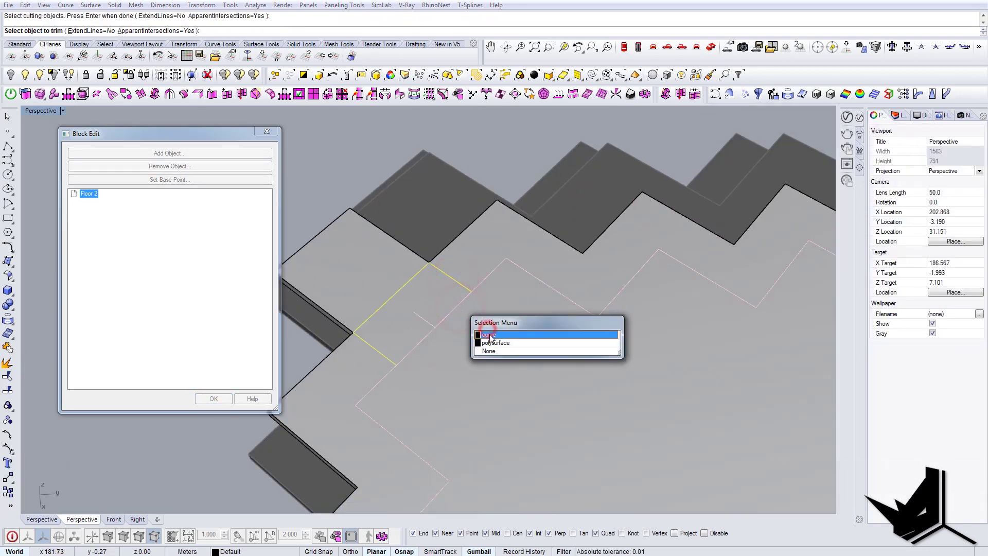
pyautogui.press('Return')
# Join the trimmed offset outline pieces and both connecting polylines into one closed curve.
pyautogui.click(385, 356)
pyautogui.click(385, 357)
pyautogui.click(390, 379)
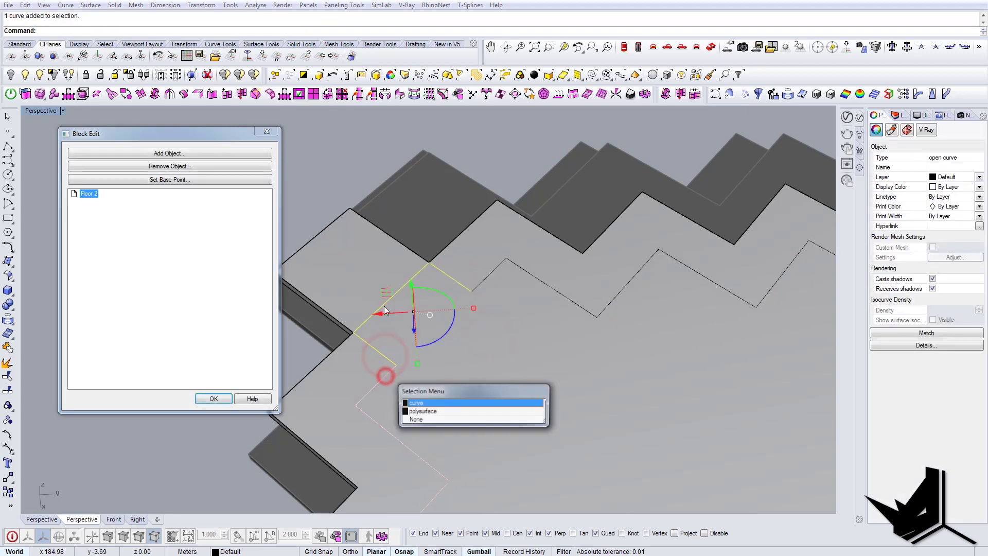
pyautogui.click(418, 403)
pyautogui.scroll(-5, 478, 301)
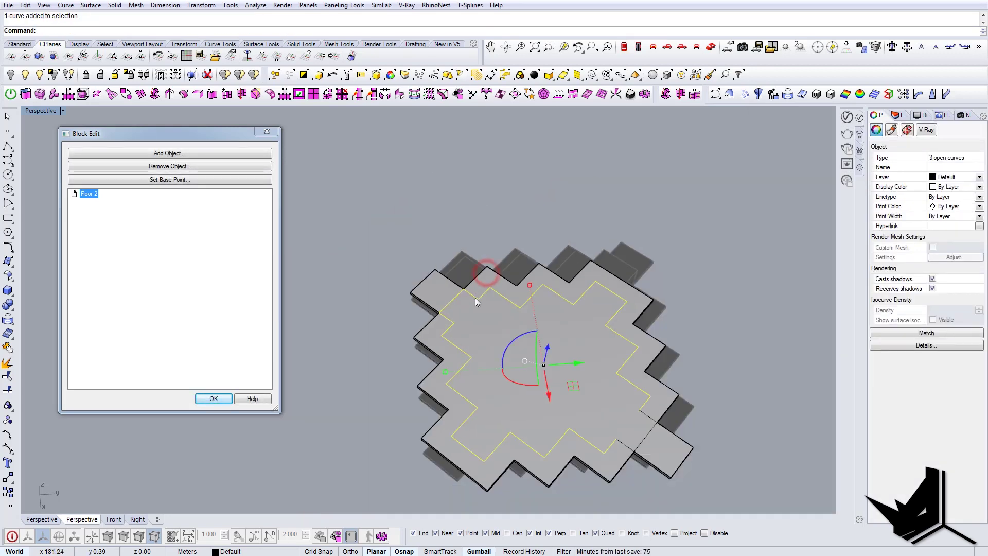
pyautogui.scroll(3, 663, 420)
pyautogui.scroll(2, 663, 420)
pyautogui.click(650, 404)
pyautogui.click(693, 434)
pyautogui.click(687, 443)
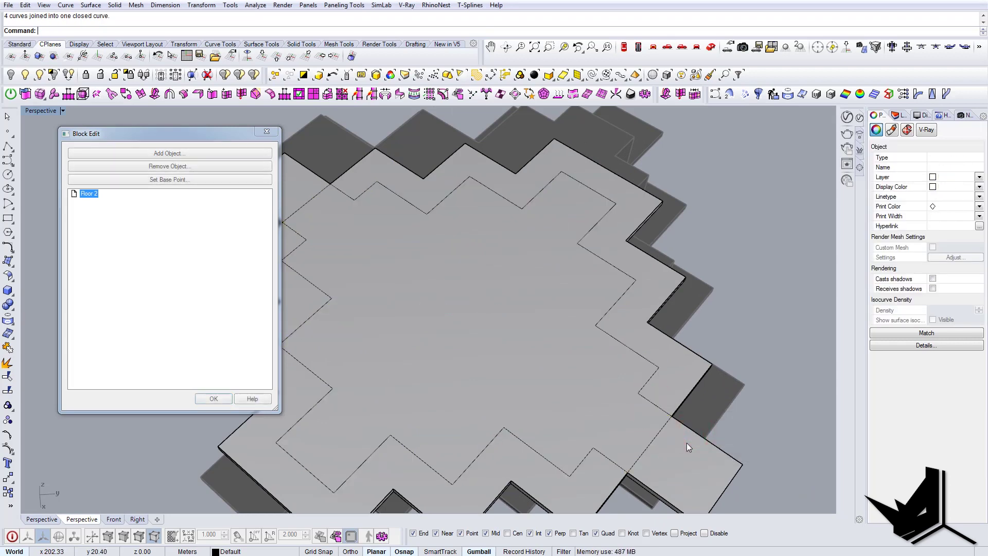
# Extrude the closed inner outline upward by 3.2 m to form the new Floor 2 walls.
pyautogui.scroll(-5, 550, 355)
pyautogui.moveTo(550, 355); pyautogui.dragTo(594, 307, button='right')
pyautogui.scroll(5, 595, 304)
pyautogui.write('ExtrudeCrv')
pyautogui.press('Return')
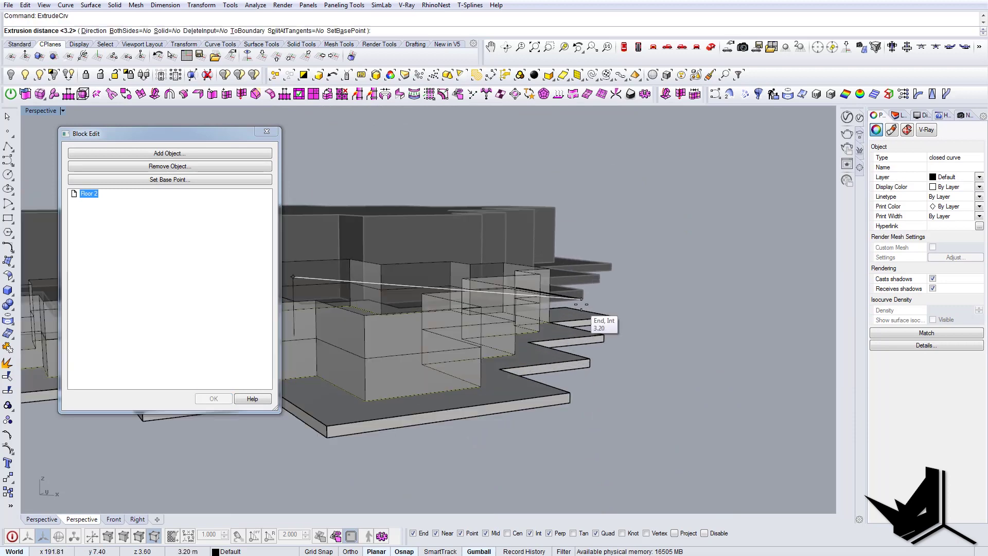
pyautogui.click(582, 304)
# Cap the extruded walls into a closed solid and finish editing the Floor 2 block.
pyautogui.click(451, 344)
pyautogui.write('cap')
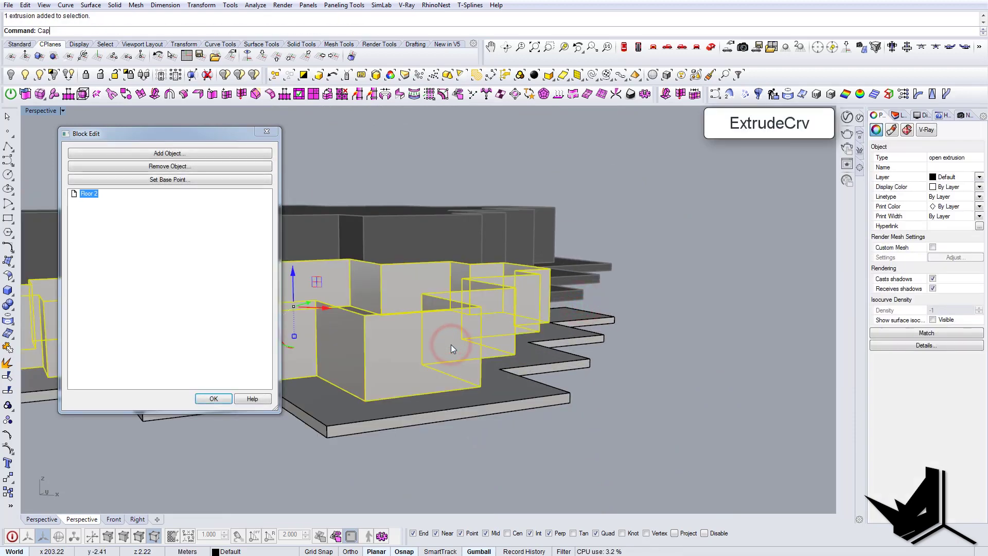
pyautogui.press('Return')
pyautogui.click(214, 398)
# Place a copy of the upper floor block beside the two-storey stack.
pyautogui.moveTo(476, 385); pyautogui.dragTo(395, 378, button='right')
pyautogui.click(398, 362)
pyautogui.scroll(10, 388, 380)
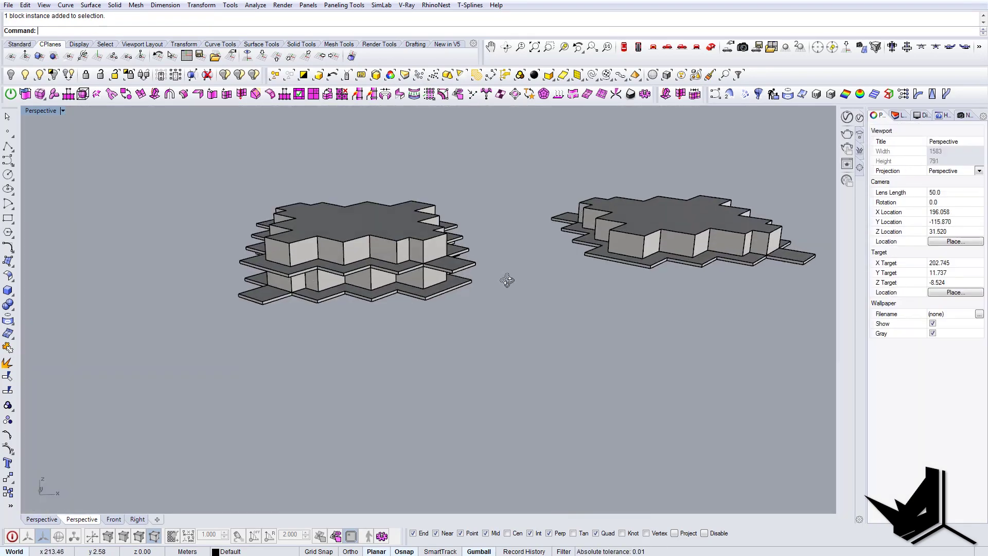
pyautogui.moveTo(507, 280); pyautogui.dragTo(585, 327, button='right')
pyautogui.moveTo(449, 239); pyautogui.dragTo(489, 262, button='right')
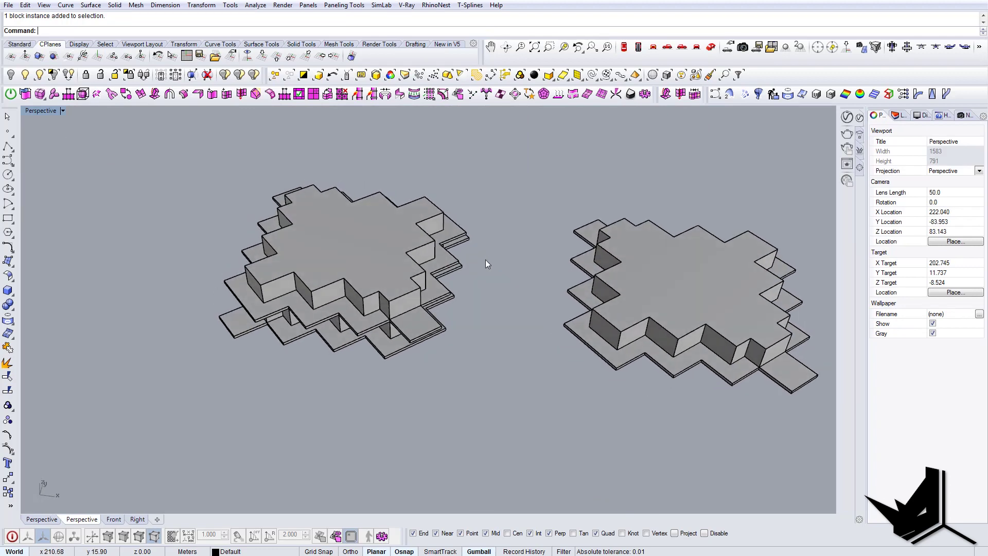
# Inspect the block definitions used by the upper and lower floors of the two-storey stack.
pyautogui.moveTo(481, 315); pyautogui.dragTo(533, 334, button='right')
pyautogui.scroll(3, 508, 289)
pyautogui.click(534, 330)
pyautogui.moveTo(584, 363); pyautogui.dragTo(565, 332, button='right')
pyautogui.click(328, 249)
pyautogui.scroll(-2, 484, 290)
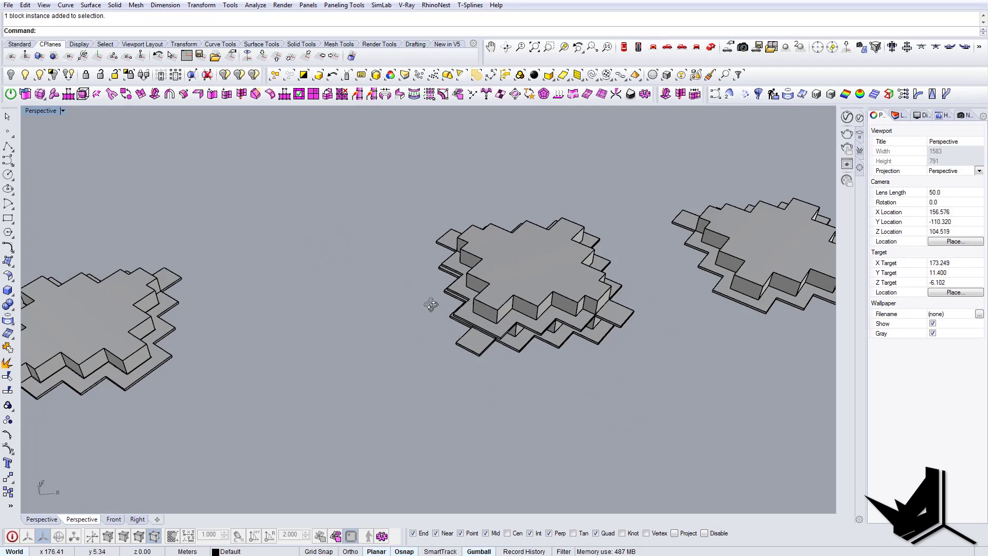
pyautogui.moveTo(437, 306); pyautogui.dragTo(439, 284, button='right')
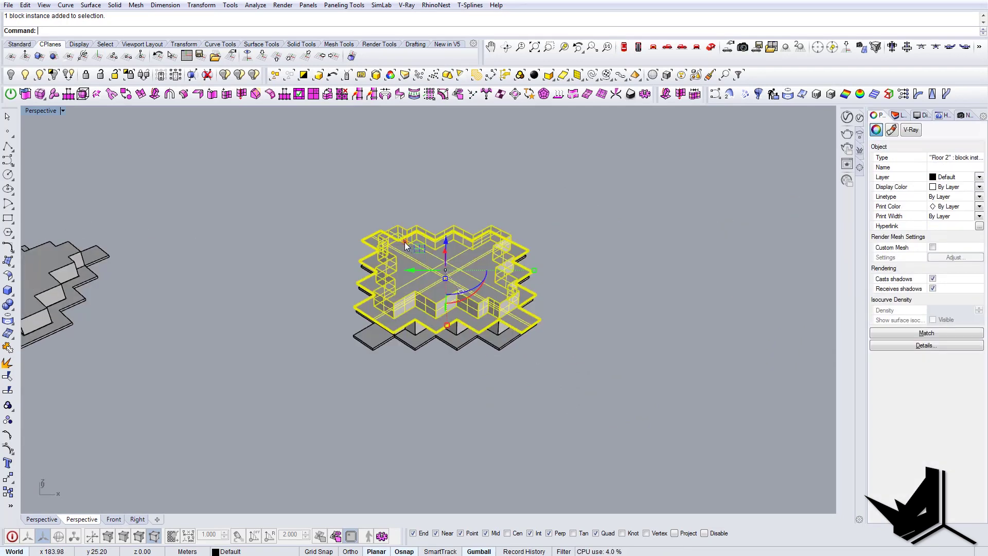
pyautogui.doubleClick(405, 242)
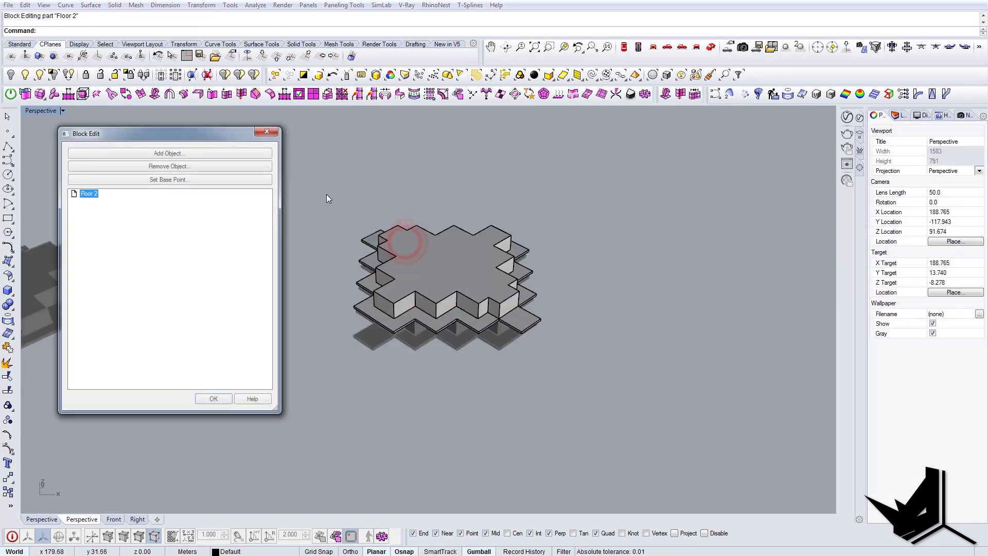
pyautogui.click(267, 131)
pyautogui.doubleClick(416, 339)
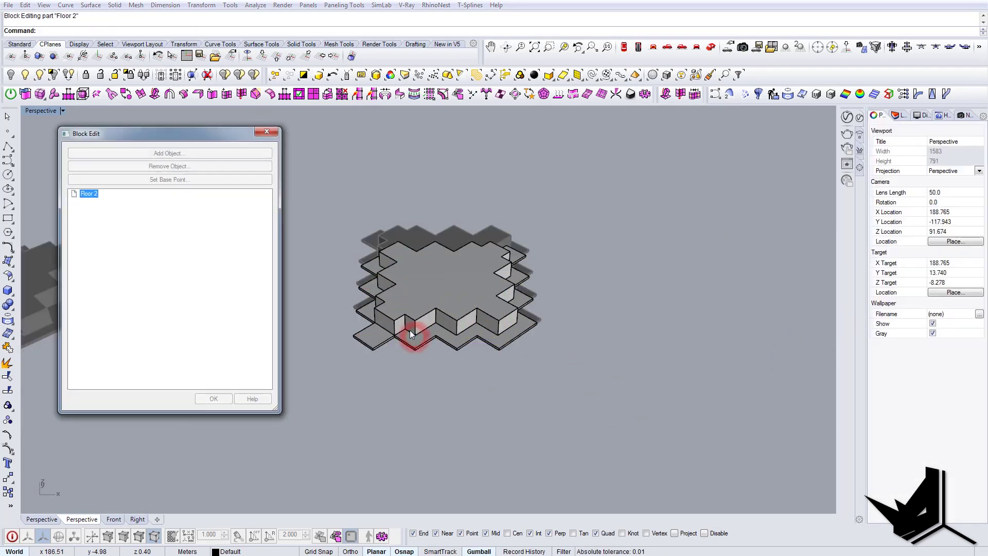
pyautogui.click(269, 134)
# Examine the two-storey stack from a low side view and compare its floors with the reference photo of the tower.
pyautogui.moveTo(447, 226); pyautogui.dragTo(450, 247, button='right')
pyautogui.scroll(-4, 422, 211)
pyautogui.scroll(6, 437, 283)
pyautogui.keyDown('shift'); pyautogui.moveTo(547, 230); pyautogui.dragTo(516, 277, button='right'); pyautogui.keyUp('shift')
pyautogui.click(530, 232)
pyautogui.press('Escape')
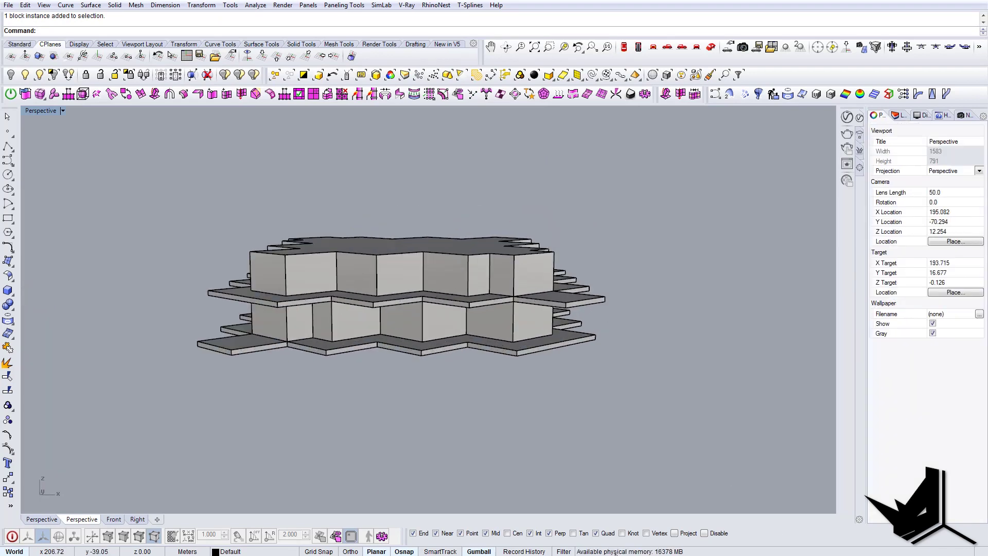
pyautogui.hotkey('alt', 'Tab')
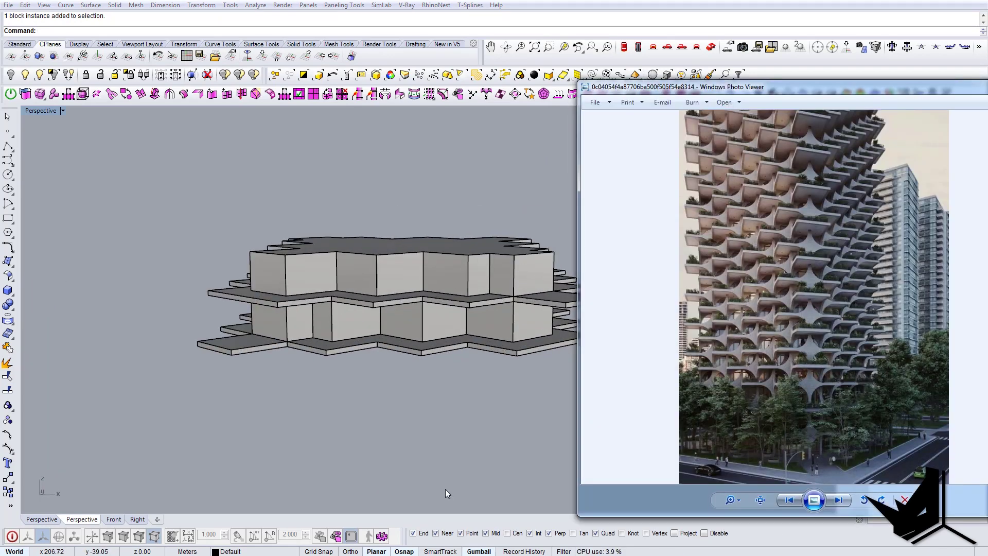
pyautogui.hotkey('alt', 'Tab')
# Copy both stacked floors upward from the lower slab's corner, placing several pairs on top of one another.
pyautogui.click(194, 349)
pyautogui.click(441, 402)
pyautogui.keyDown('shift'); pyautogui.click(565, 354); pyautogui.keyUp('shift')
pyautogui.write('copy')
pyautogui.press('Return')
pyautogui.click(582, 426)
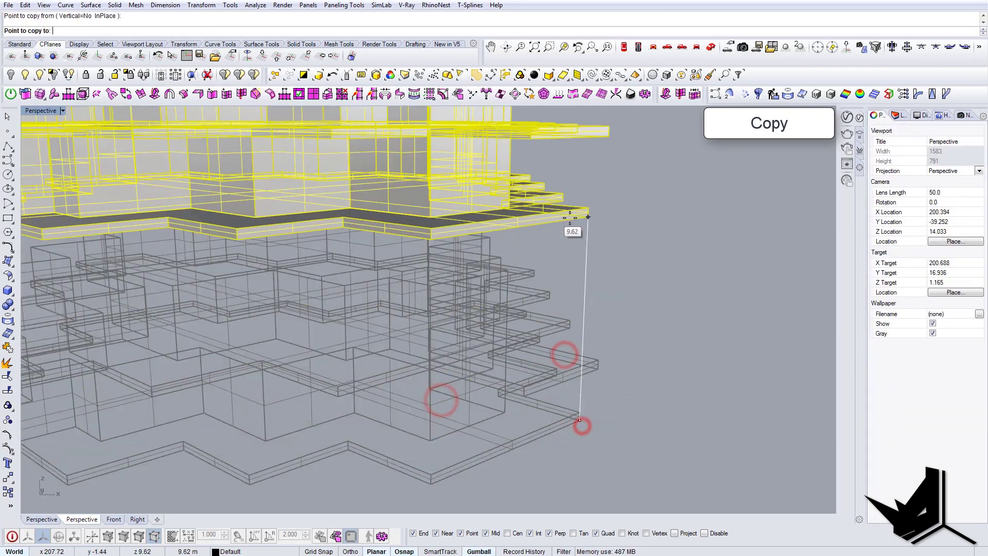
pyautogui.moveTo(584, 222); pyautogui.dragTo(477, 221, button='right')
pyautogui.scroll(-5, 476, 221)
pyautogui.click(520, 226)
pyautogui.click(514, 218)
pyautogui.click(512, 192)
pyautogui.click(504, 168)
pyautogui.click(499, 146)
pyautogui.press('Return')
# Stack further copies of the floor pair upward to make the tower taller.
pyautogui.scroll(2, 542, 306)
pyautogui.press('Escape')
pyautogui.moveTo(542, 305); pyautogui.dragTo(436, 192, button='right')
pyautogui.click(420, 151)
pyautogui.click(419, 192)
pyautogui.click(419, 216)
pyautogui.click(417, 262)
pyautogui.click(350, 277)
pyautogui.click(347, 374)
pyautogui.click(356, 323)
pyautogui.click(357, 404)
pyautogui.moveTo(357, 403); pyautogui.dragTo(360, 376, button='right')
# Copy the topmost floors upward with FromLastPoint, UseLastDistance and UseLastDirection set to Yes to extend the tower.
pyautogui.keyDown('shift'); pyautogui.moveTo(443, 206); pyautogui.dragTo(453, 360, button='right'); pyautogui.keyUp('shift')
pyautogui.scroll(5, 494, 203)
pyautogui.press('Escape')
pyautogui.moveTo(490, 188); pyautogui.dragTo(448, 270)
pyautogui.press('Return')
pyautogui.click(465, 286)
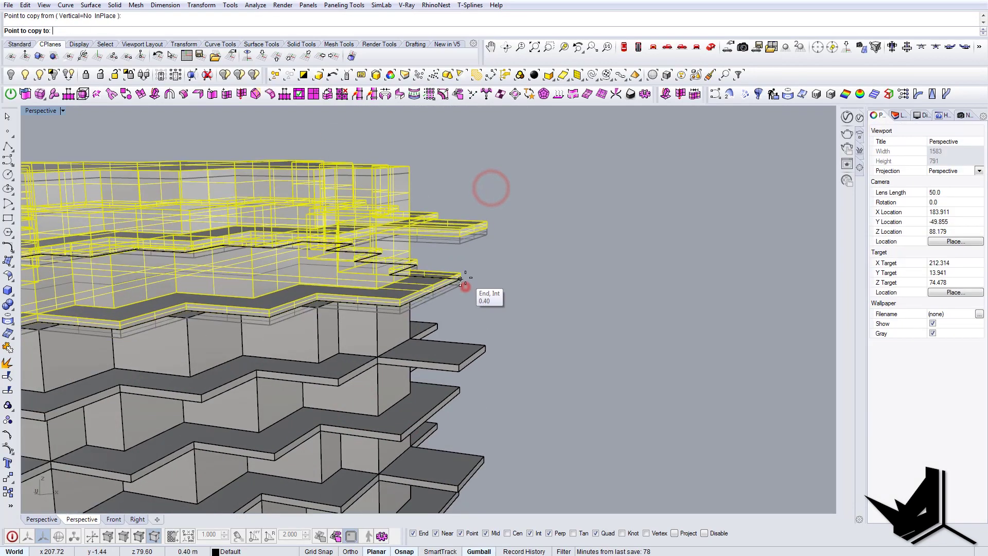
pyautogui.click(408, 175)
pyautogui.click(92, 30)
pyautogui.click(128, 29)
pyautogui.click(194, 29)
pyautogui.scroll(-5, 489, 216)
pyautogui.click(489, 216)
pyautogui.press('Return')
# Examine the full stacked tower and its zigzag balconies from several angles.
pyautogui.moveTo(463, 318); pyautogui.dragTo(479, 226, button='right')
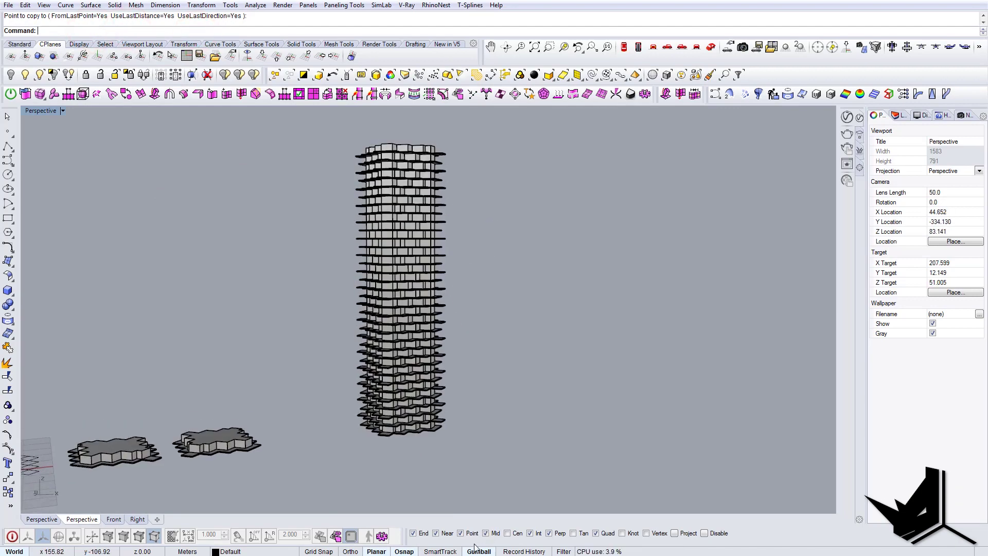
pyautogui.scroll(7, 402, 157)
pyautogui.scroll(-4, 409, 178)
pyautogui.moveTo(408, 178); pyautogui.dragTo(505, 304, button='right')
pyautogui.click(443, 316)
pyautogui.scroll(-6, 505, 235)
pyautogui.scroll(4, 506, 305)
pyautogui.moveTo(451, 354); pyautogui.dragTo(464, 420, button='right')
pyautogui.scroll(2, 452, 331)
pyautogui.scroll(-4, 441, 380)
pyautogui.scroll(2, 277, 353)
# Delete the loose floor blocks standing beside the tower.
pyautogui.moveTo(146, 262); pyautogui.dragTo(368, 447)
pyautogui.press('Delete')
pyautogui.moveTo(456, 344); pyautogui.dragTo(476, 309, button='right')
# Move the whole tower onto the construction grid beside the world origin.
pyautogui.moveTo(407, 157); pyautogui.dragTo(592, 448)
pyautogui.moveTo(401, 288); pyautogui.dragTo(502, 354, button='right')
pyautogui.press('Escape')
pyautogui.keyDown('shift'); pyautogui.moveTo(378, 150); pyautogui.dragTo(363, 199, button='right'); pyautogui.keyUp('shift')
pyautogui.moveTo(405, 129); pyautogui.dragTo(582, 413)
pyautogui.moveTo(528, 294); pyautogui.dragTo(677, 460)
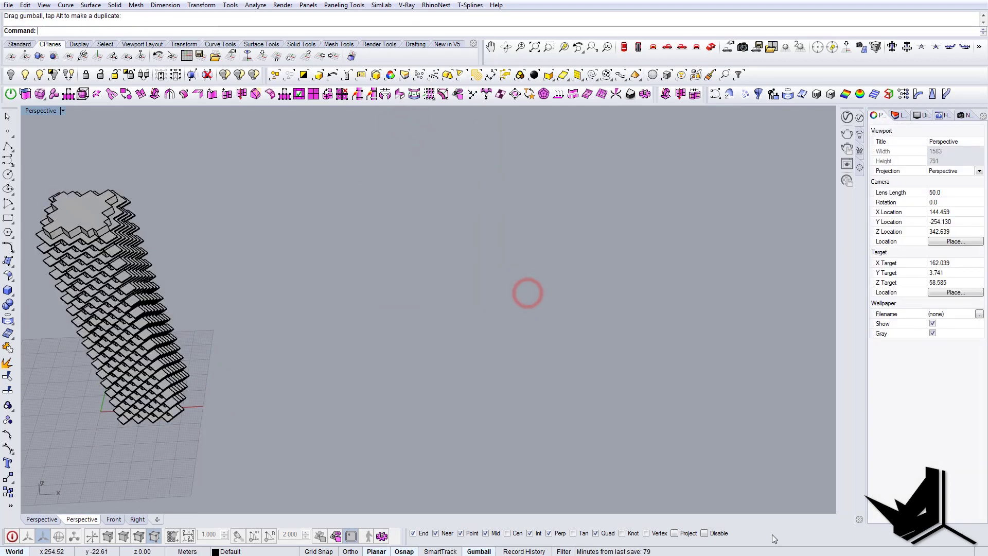
# Examine the balcony, column and arch details in the reference photo of the architectural model.
pyautogui.moveTo(987, 268); pyautogui.dragTo(742, 171)
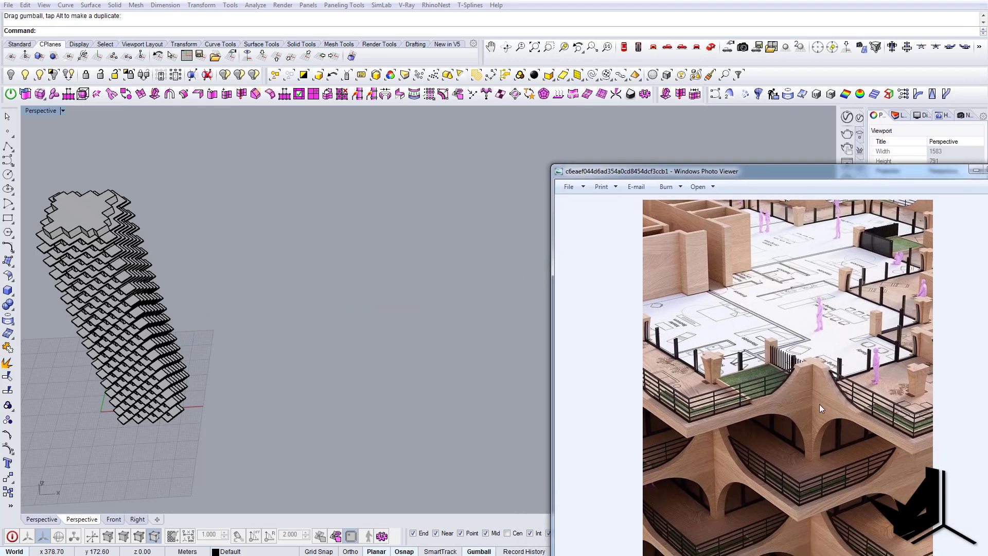
pyautogui.click(977, 172)
pyautogui.keyDown('shift'); pyautogui.moveTo(146, 303); pyautogui.dragTo(409, 332, button='right'); pyautogui.keyUp('shift')
# Place a duplicate of the tower's lowest floor block on the empty area beside the tower.
pyautogui.scroll(4, 427, 432)
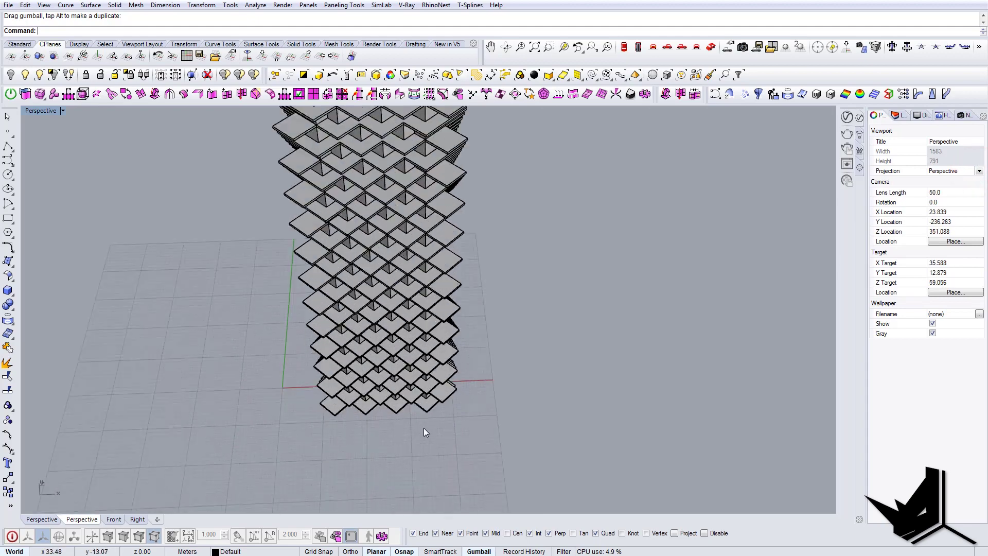
pyautogui.click(422, 403)
pyautogui.scroll(3, 423, 403)
pyautogui.press('alt')
pyautogui.keyDown('alt'); pyautogui.moveTo(282, 357); pyautogui.dragTo(541, 369); pyautogui.keyUp('alt')
pyautogui.click(607, 332)
# Rotate the detached Floor 2 block by 45 degrees in plan.
pyautogui.moveTo(608, 334); pyautogui.dragTo(495, 357, button='right')
pyautogui.scroll(4, 496, 358)
pyautogui.scroll(4, 496, 360)
pyautogui.scroll(-3, 496, 386)
pyautogui.moveTo(541, 394); pyautogui.dragTo(443, 334, button='right')
pyautogui.keyDown('shift'); pyautogui.moveTo(442, 335); pyautogui.dragTo(425, 286, button='right'); pyautogui.keyUp('shift')
pyautogui.moveTo(488, 403); pyautogui.dragTo(522, 401, button='right')
pyautogui.click(444, 352)
pyautogui.moveTo(443, 352); pyautogui.dragTo(493, 394, button='right')
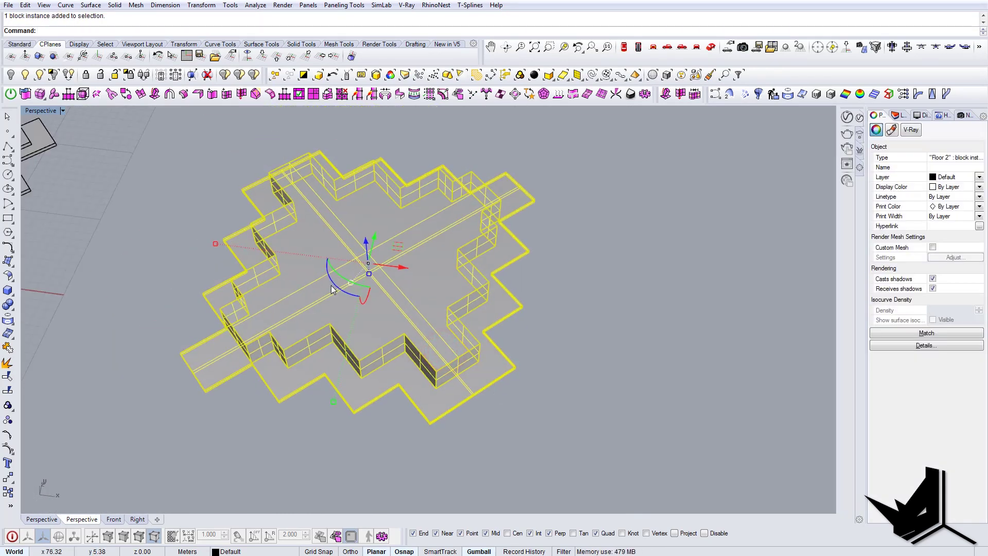
pyautogui.write('45')
pyautogui.press('Return')
pyautogui.press('Escape')
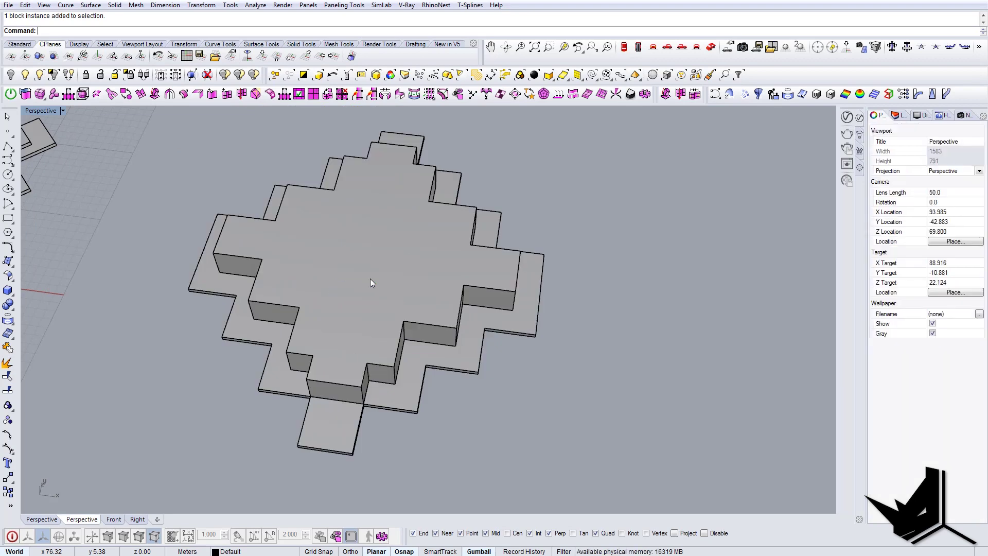
# Open the rotated Floor 2 block for editing from the Top view.
pyautogui.click(624, 47)
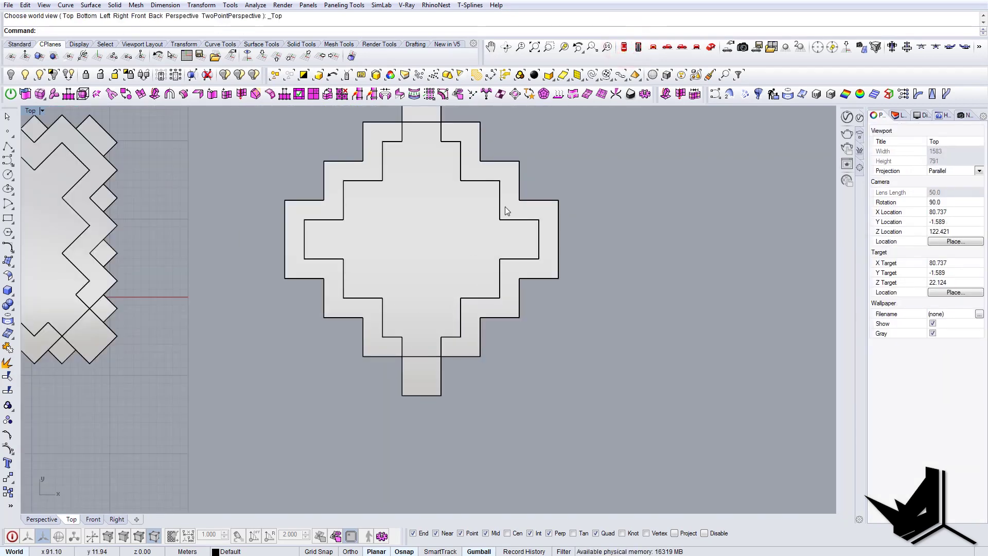
pyautogui.click(454, 265)
pyautogui.doubleClick(458, 273)
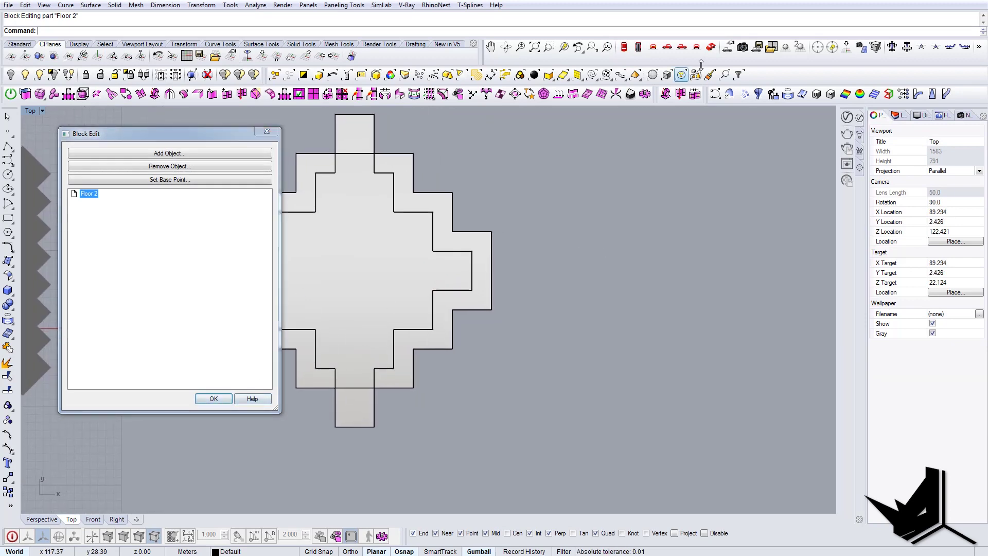
# Draw a rectangle about 0.43 m wide on the balcony slab, from the projecting wall's base to the slab's outer edge.
pyautogui.click(711, 47)
pyautogui.moveTo(460, 324); pyautogui.dragTo(498, 367, button='right')
pyautogui.scroll(7, 498, 366)
pyautogui.write('Rectangle')
pyautogui.press('Return')
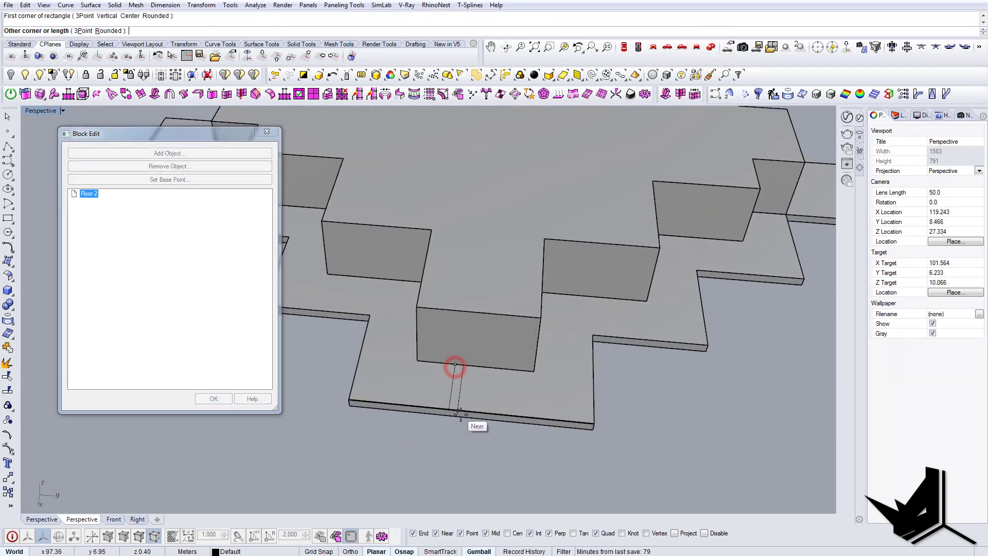
pyautogui.click(459, 409)
# Scale the rectangle in one direction to a width of 0.4 m and centre it on the projecting wall.
pyautogui.scroll(4, 464, 391)
pyautogui.click(464, 393)
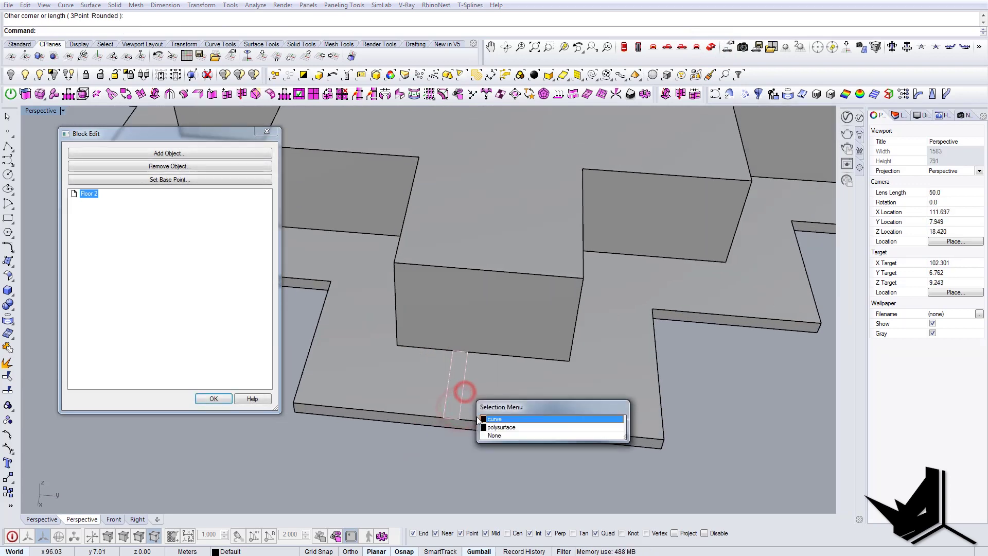
pyautogui.click(492, 421)
pyautogui.write('Scale1D')
pyautogui.press('Return')
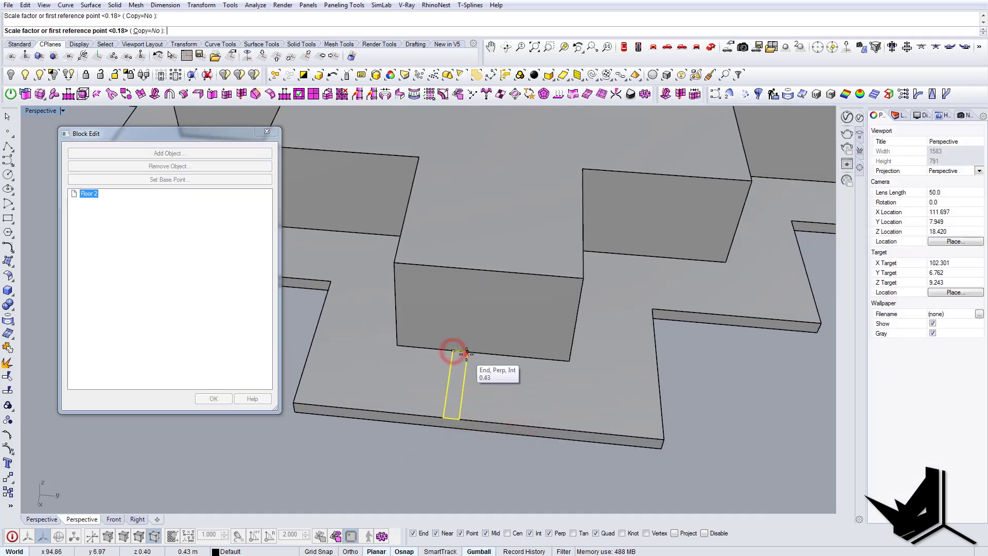
pyautogui.write('.4')
pyautogui.press('Return')
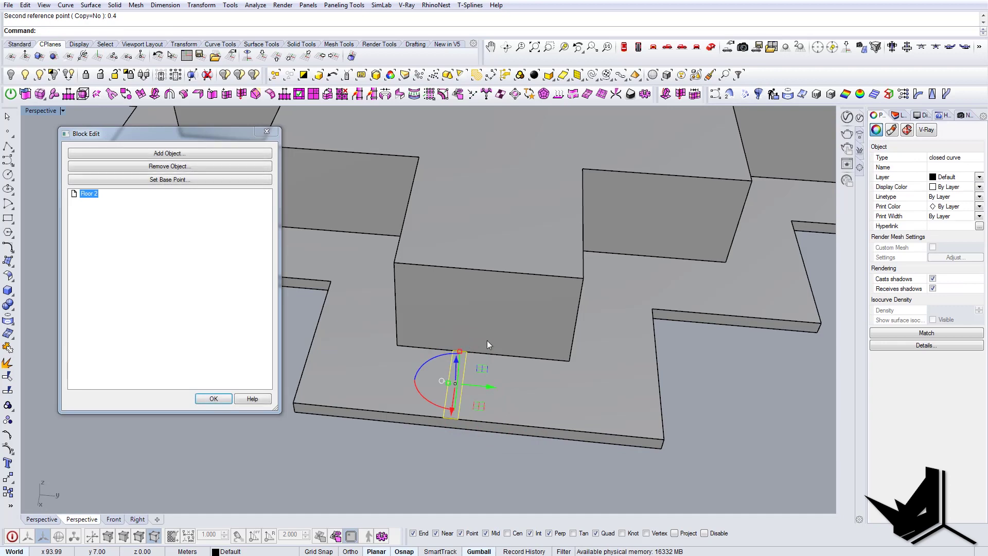
pyautogui.click(465, 357)
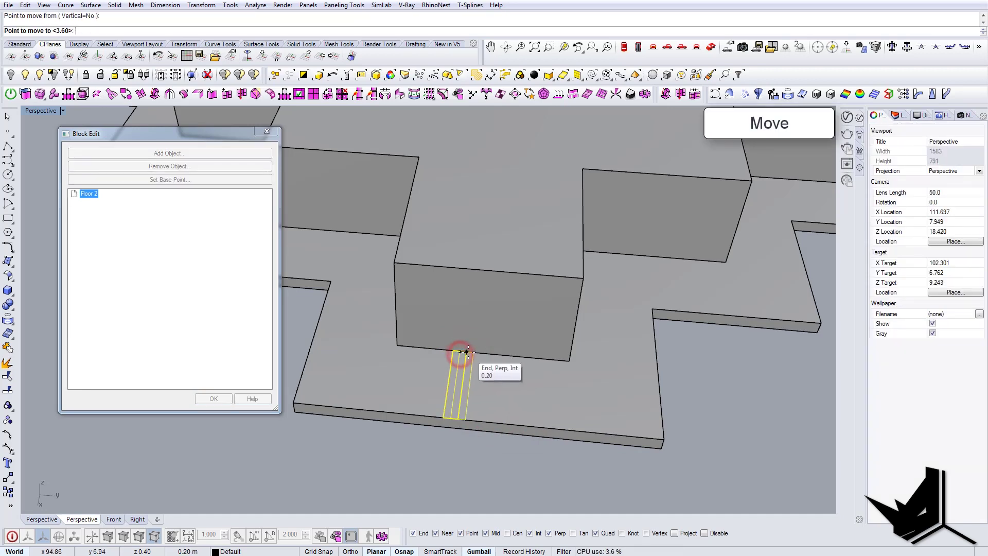
pyautogui.click(483, 267)
# Extrude the rectangle vertically up to the height of the floor's walls.
pyautogui.moveTo(479, 329); pyautogui.dragTo(559, 343, button='right')
pyautogui.keyDown('shift'); pyautogui.moveTo(448, 387); pyautogui.dragTo(520, 355, button='right'); pyautogui.keyUp('shift')
pyautogui.write('ExtrudeCrv')
pyautogui.press('Return')
pyautogui.click(522, 293)
# Scale the extrusion's depth to 0.4 m from the slab's outer edge to form a square column.
pyautogui.moveTo(522, 294); pyautogui.dragTo(490, 367, button='right')
pyautogui.click(437, 318)
pyautogui.moveTo(451, 327); pyautogui.dragTo(627, 338, button='right')
pyautogui.write('SCale1D')
pyautogui.press('Return')
pyautogui.click(606, 315)
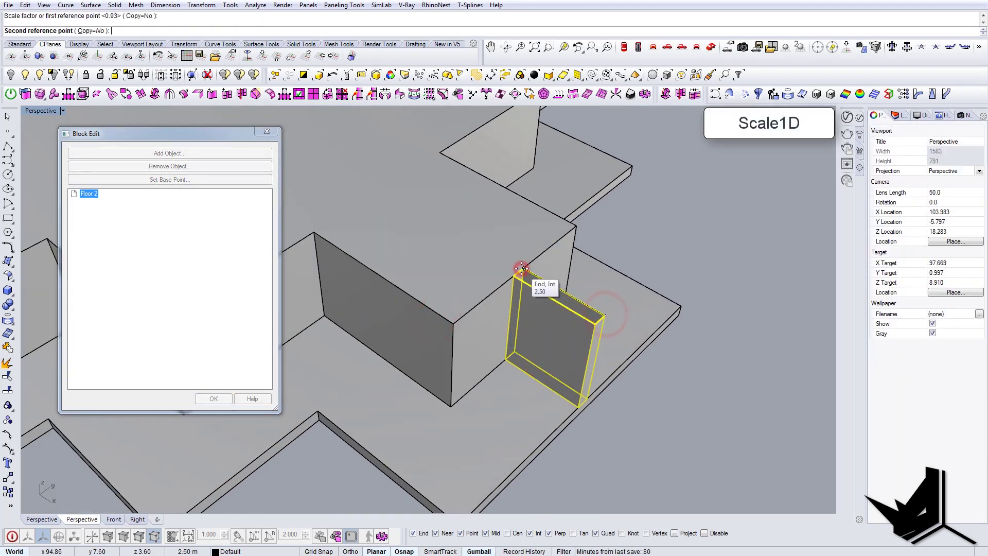
pyautogui.write('0.4')
pyautogui.press('Return')
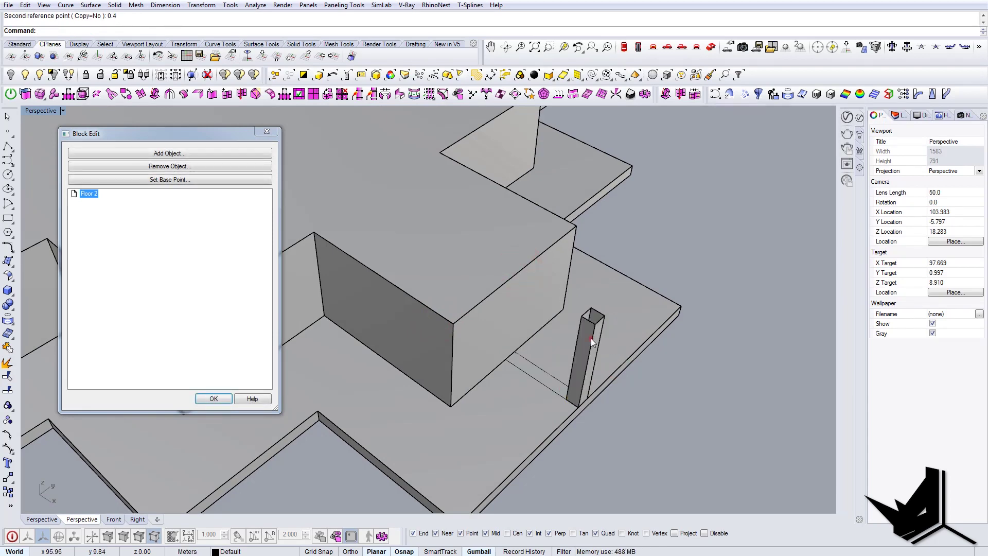
# Cap the column extrusion to make it a closed solid.
pyautogui.click(591, 338)
pyautogui.write('Cap')
pyautogui.press('Return')
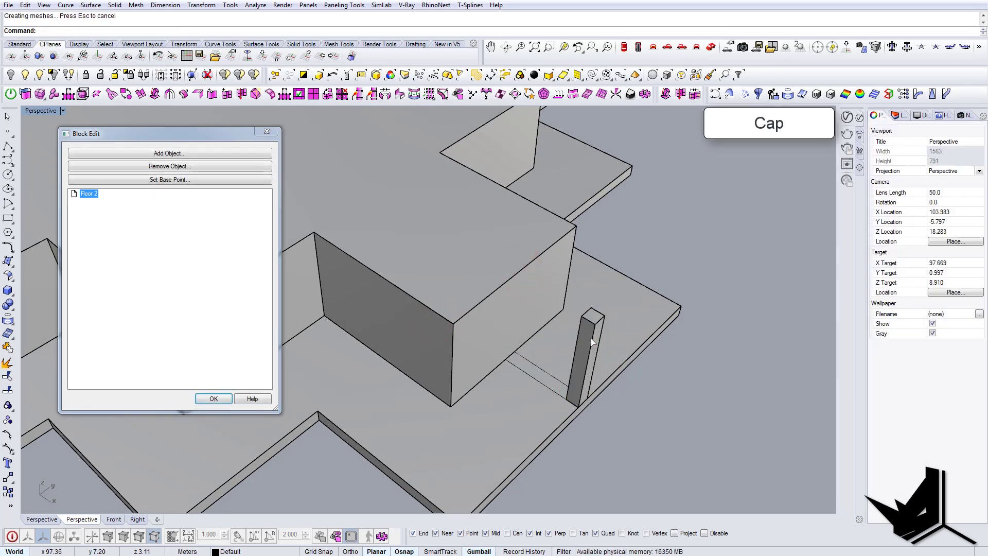
# Copy the capped column 3.6 m straight down so it hangs beneath the balcony slab.
pyautogui.keyDown('shift'); pyautogui.moveTo(591, 338); pyautogui.dragTo(569, 289, button='right'); pyautogui.keyUp('shift')
pyautogui.click(563, 273)
pyautogui.write('co')
pyautogui.press('Return')
pyautogui.click(583, 264)
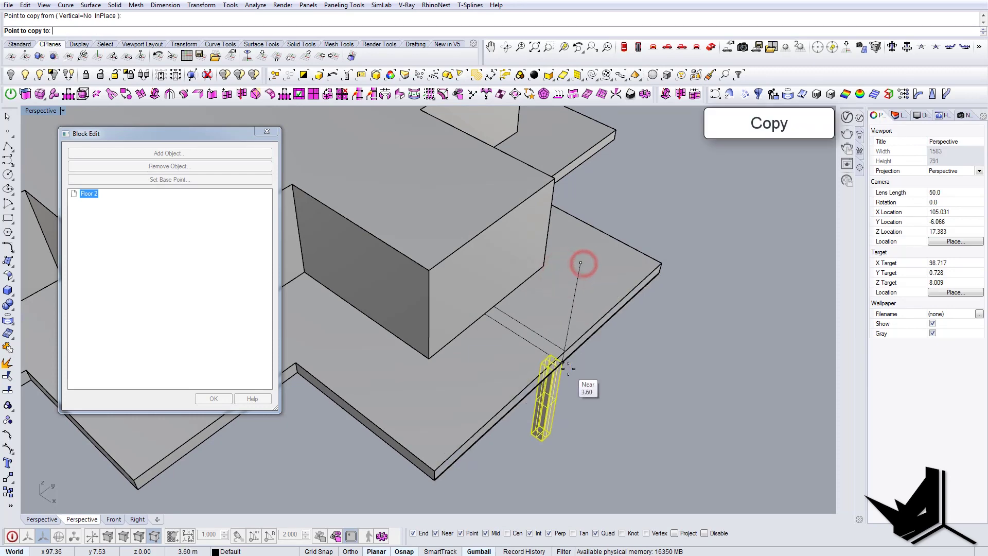
pyautogui.rightClick(568, 357)
pyautogui.moveTo(568, 357); pyautogui.dragTo(461, 329, button='right')
pyautogui.scroll(-4, 448, 243)
pyautogui.scroll(3, 522, 301)
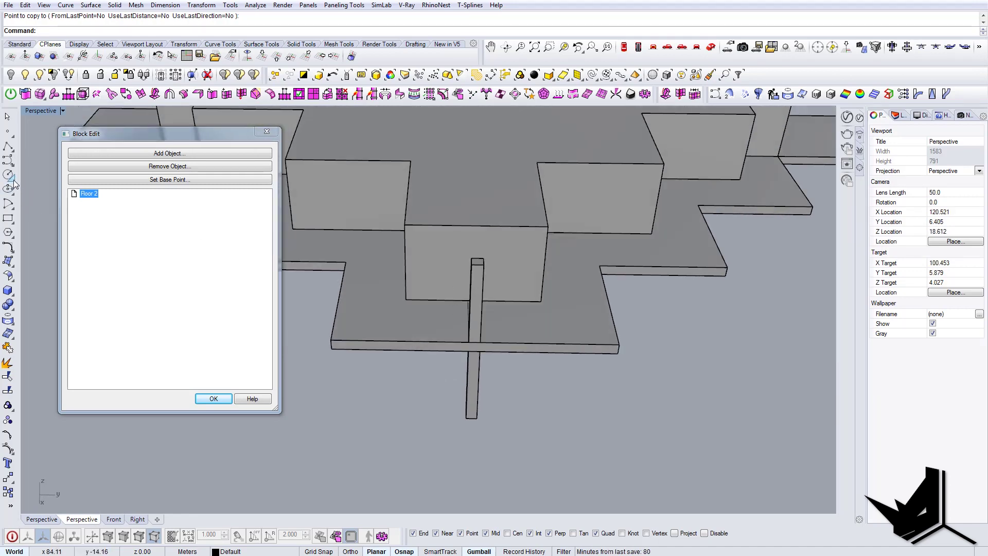
# Draw a circle of 2.5 m radius tangent to both vertical edges of the projecting wall.
pyautogui.click(23, 195)
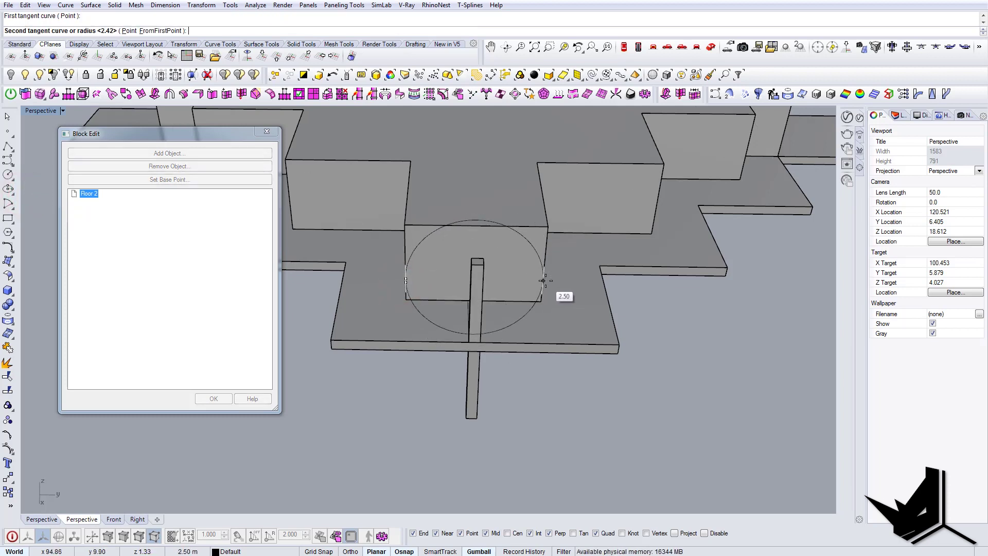
pyautogui.click(534, 251)
pyautogui.click(533, 251)
# In the Left view, move the circle below the slab and sideways until it touches the lower column's side face.
pyautogui.click(564, 278)
pyautogui.click(690, 49)
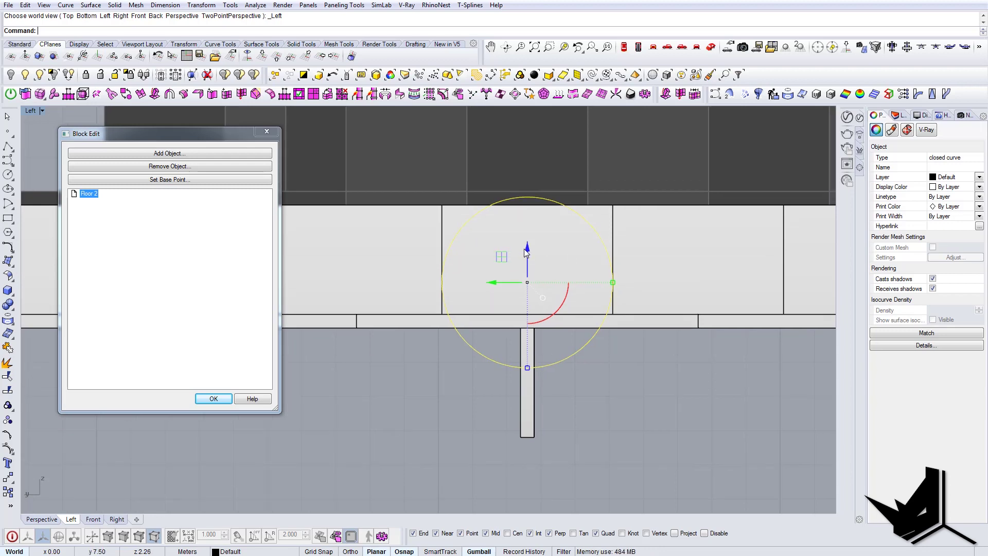
pyautogui.moveTo(526, 413); pyautogui.dragTo(527, 409)
pyautogui.moveTo(537, 387); pyautogui.dragTo(589, 258, button='right')
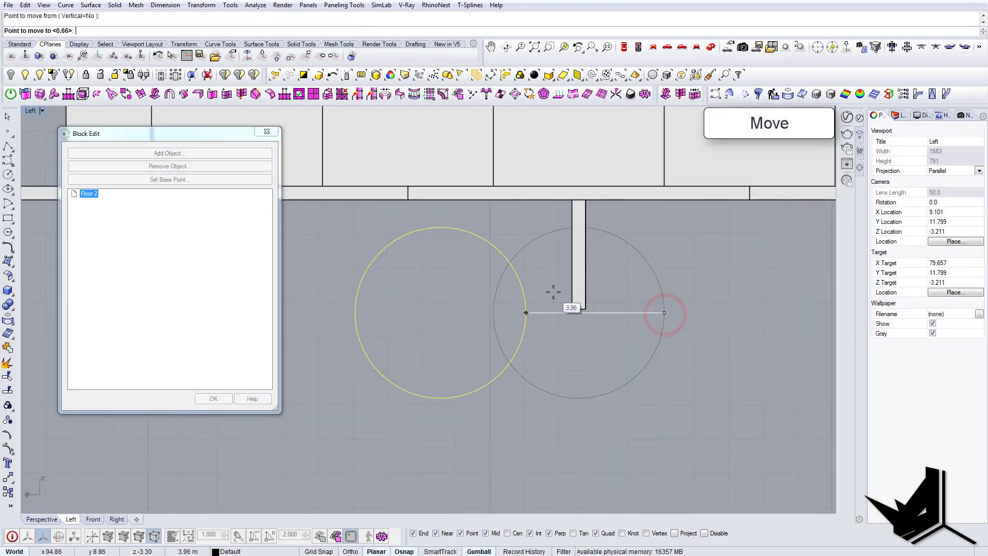
pyautogui.click(569, 297)
# Move the circle vertically so its top quadrant touches the underside of the slab.
pyautogui.press('Return')
pyautogui.click(489, 246)
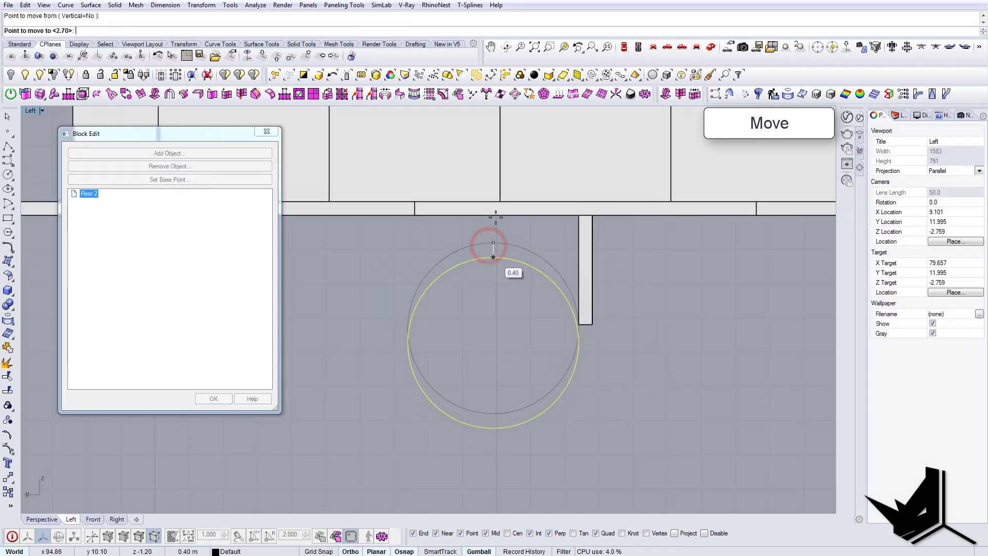
pyautogui.click(493, 215)
pyautogui.click(566, 311)
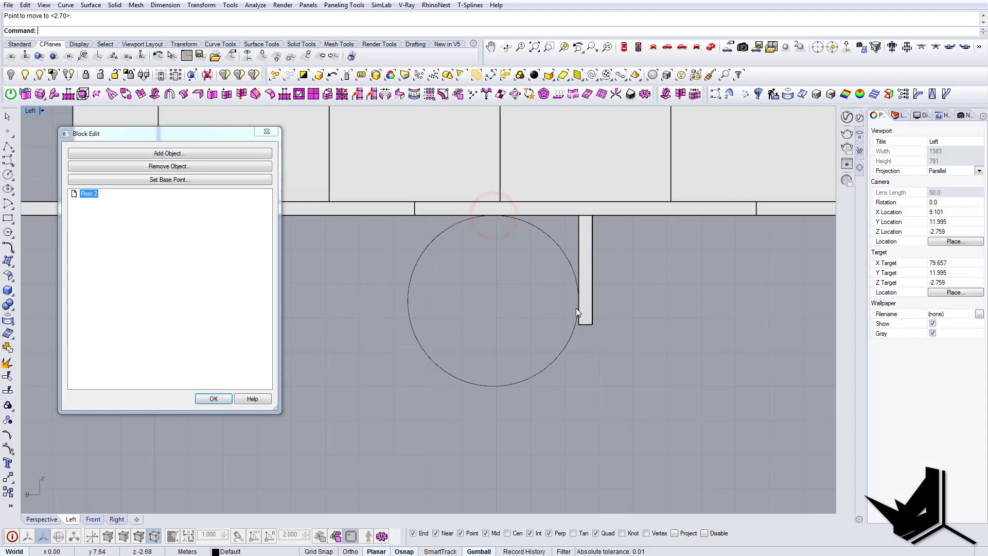
# Draw a horizontal line from the circle's side quadrant across the column and a short vertical line down from its top quadrant.
pyautogui.write('line')
pyautogui.press('Return')
pyautogui.click(578, 300)
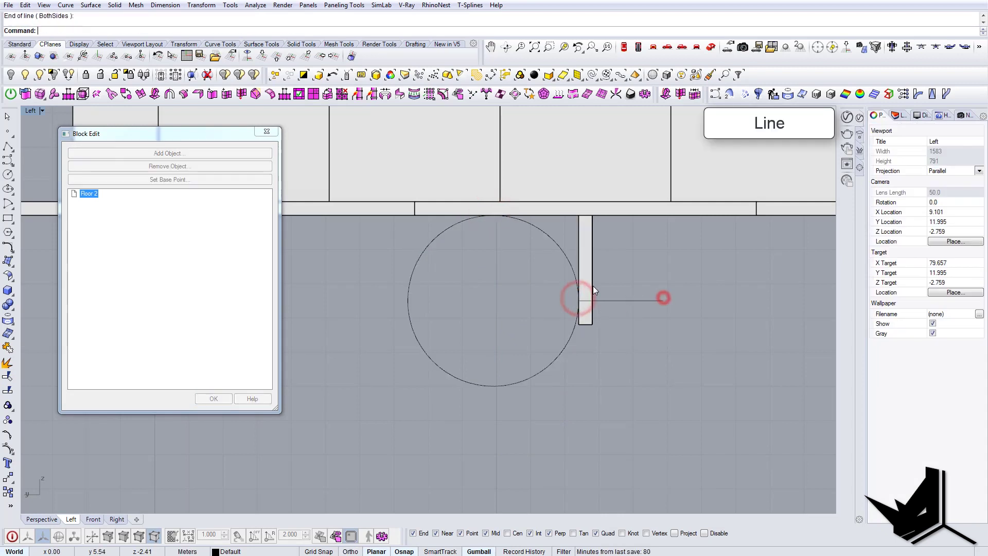
pyautogui.press('Return')
pyautogui.scroll(2, 478, 222)
pyautogui.click(498, 215)
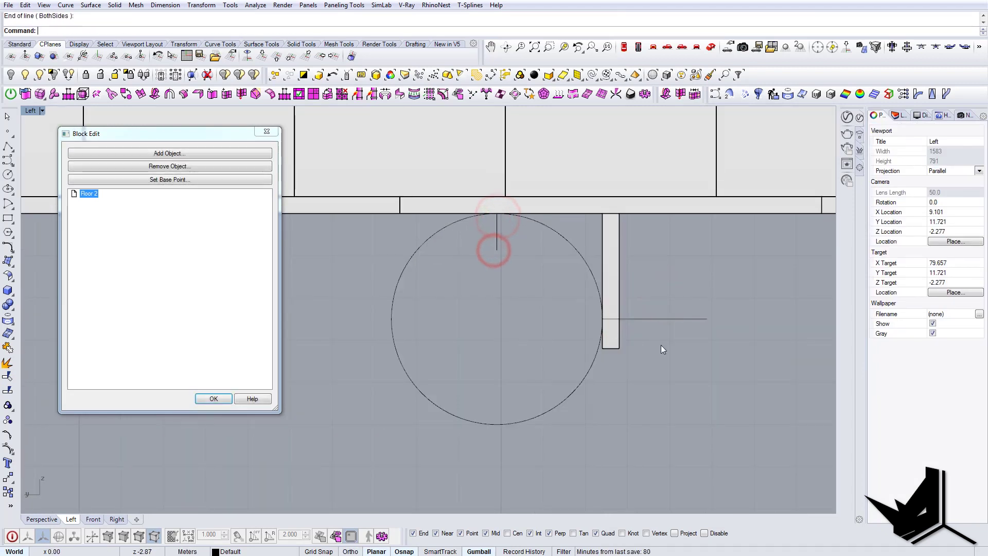
# Trim the circle down to the quarter arc between the lower column and the slab, and delete the two helper lines.
pyautogui.click(573, 245)
pyautogui.press('Return')
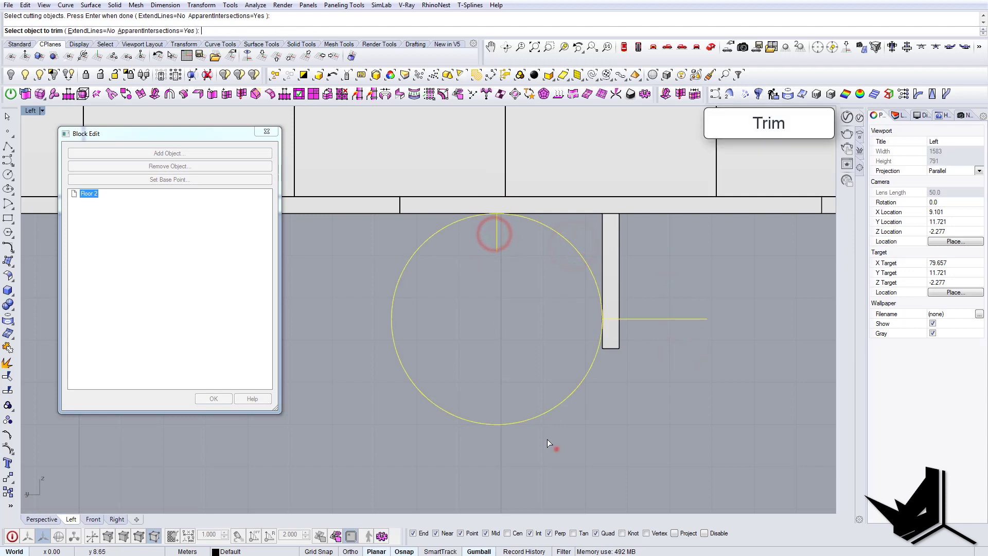
pyautogui.press('Return')
pyautogui.moveTo(681, 344); pyautogui.dragTo(646, 278)
pyautogui.press('Delete')
pyautogui.moveTo(518, 261); pyautogui.dragTo(484, 234)
pyautogui.press('Delete')
# Use SetPt in world alignment to bring the quarter arc onto the plane of the column's outer face.
pyautogui.moveTo(578, 223); pyautogui.dragTo(552, 247)
pyautogui.click(712, 47)
pyautogui.moveTo(473, 317); pyautogui.dragTo(458, 349, button='right')
pyautogui.scroll(3, 518, 329)
pyautogui.write('Pt')
pyautogui.press('Return')
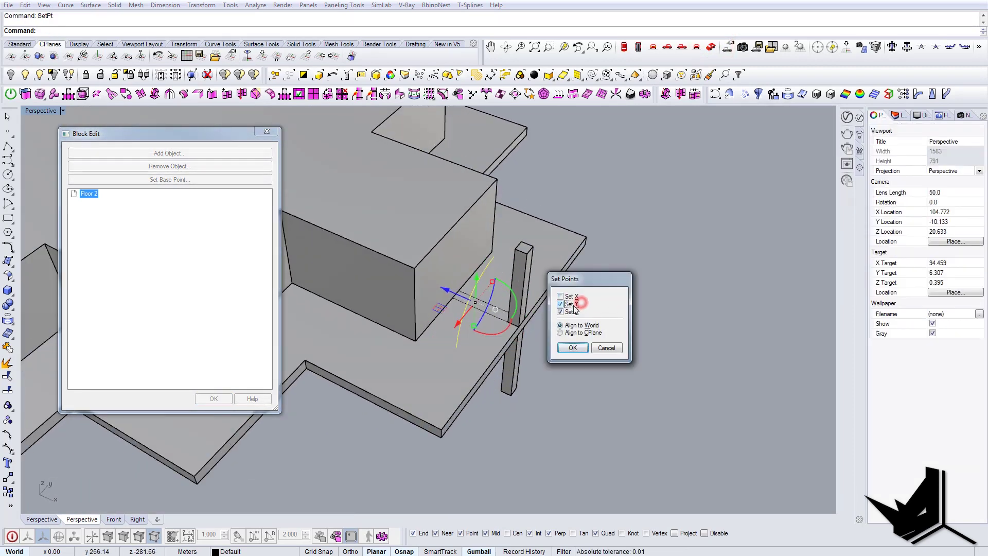
pyautogui.click(574, 347)
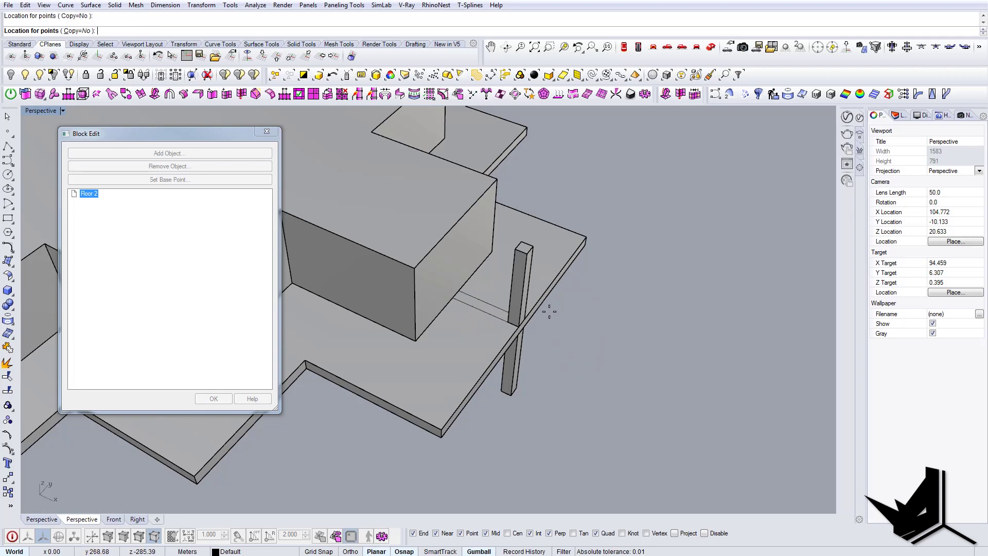
pyautogui.click(549, 311)
pyautogui.press('Return')
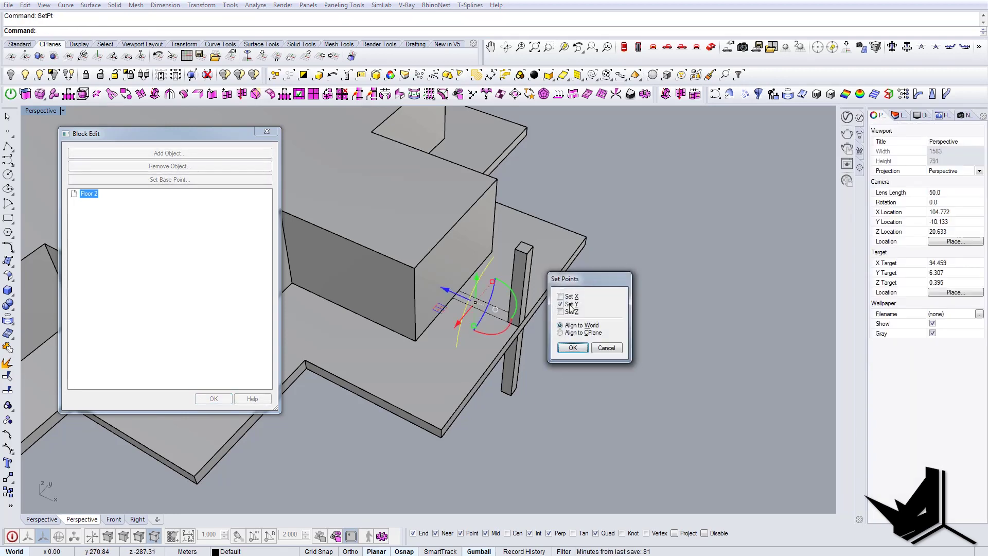
pyautogui.click(579, 348)
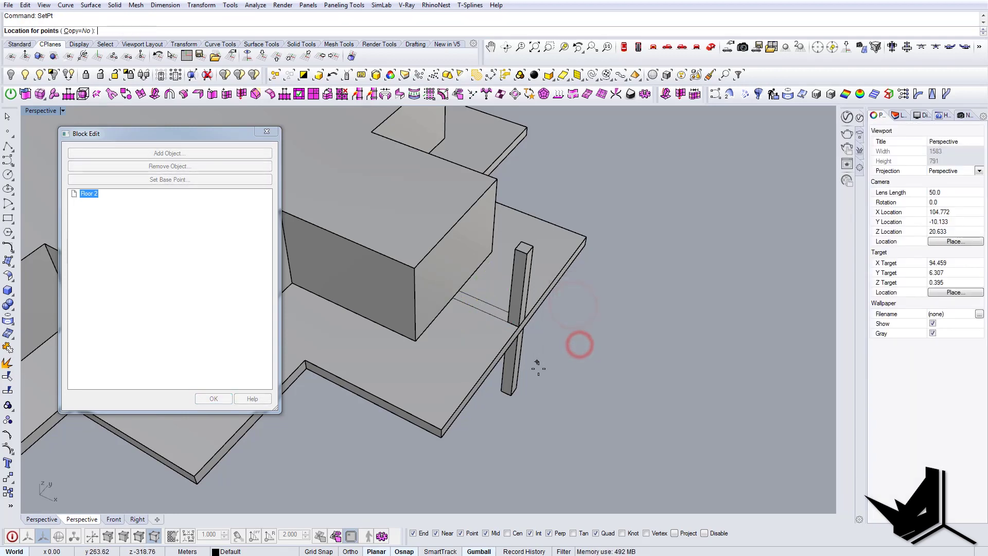
pyautogui.moveTo(533, 392); pyautogui.dragTo(497, 390, button='right')
pyautogui.press('Escape')
# Draw a polyline linking the arc's two ends through the column and slab corner, and join it with the arc.
pyautogui.scroll(6, 511, 330)
pyautogui.moveTo(511, 329); pyautogui.dragTo(478, 268, button='right')
pyautogui.hotkey('shift', 'Down')
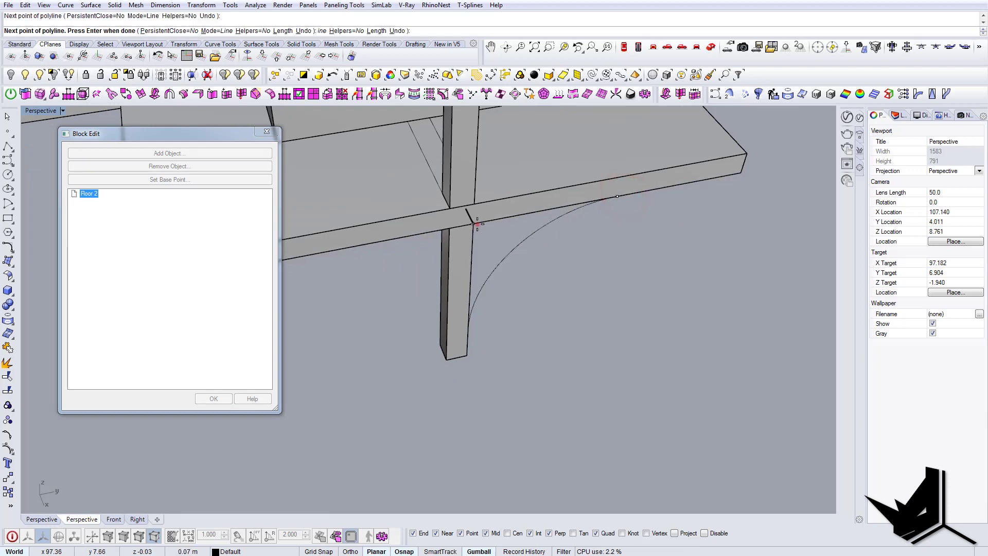
pyautogui.click(484, 285)
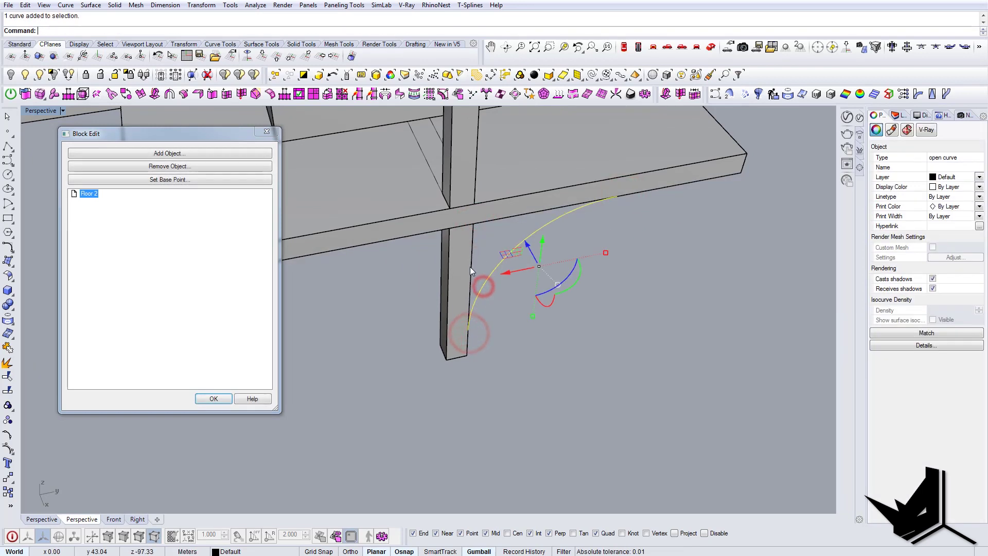
pyautogui.keyDown('shift'); pyautogui.click(470, 267); pyautogui.keyUp('shift')
pyautogui.click(501, 291)
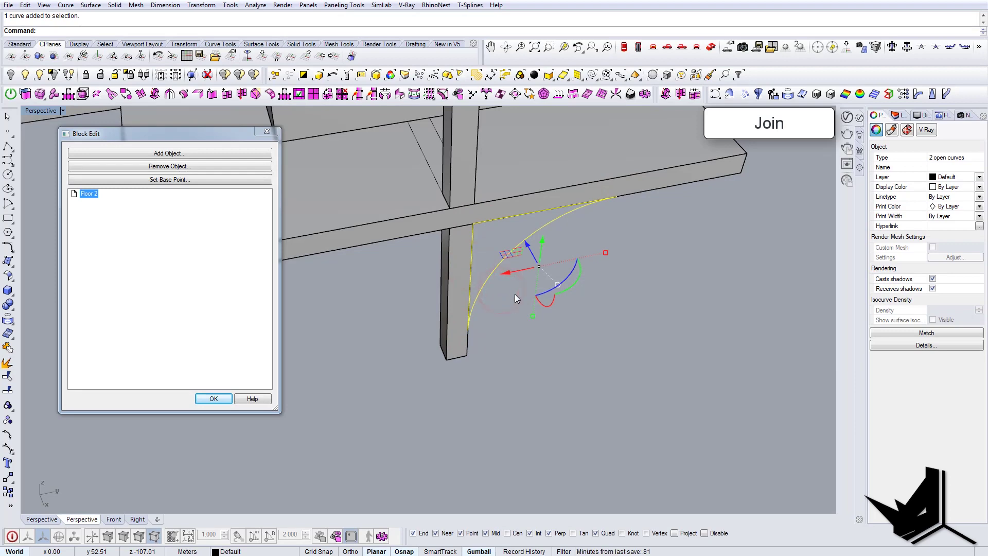
pyautogui.press('Return')
# Create a planar surface from the closed bracket outline and extrude it to the depth of the column.
pyautogui.moveTo(514, 295); pyautogui.dragTo(502, 320, button='right')
pyautogui.write('PlanarSrf')
pyautogui.press('Return')
pyautogui.click(484, 293)
pyautogui.write('ExtrudeSrf')
pyautogui.press('Return')
pyautogui.click(457, 384)
pyautogui.click(455, 292)
pyautogui.click(461, 254)
# Mirror the solid arch bracket across the lower column's centre line to its other side.
pyautogui.click(489, 278)
pyautogui.moveTo(490, 278); pyautogui.dragTo(481, 355, button='right')
pyautogui.write('M')
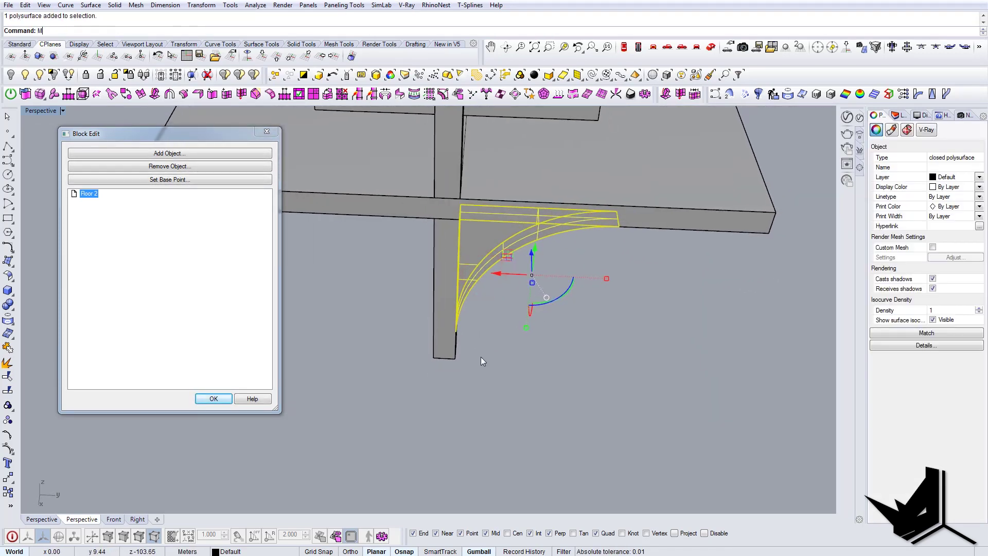
pyautogui.click(447, 359)
pyautogui.click(440, 406)
pyautogui.moveTo(426, 379); pyautogui.dragTo(498, 294, button='right')
# Set the construction plane to World Top and mirror both arch brackets above the slab about the slab edge's mid-height.
pyautogui.click(498, 295)
pyautogui.keyDown('shift'); pyautogui.click(576, 292); pyautogui.keyUp('shift')
pyautogui.moveTo(576, 292); pyautogui.dragTo(218, 122, button='right')
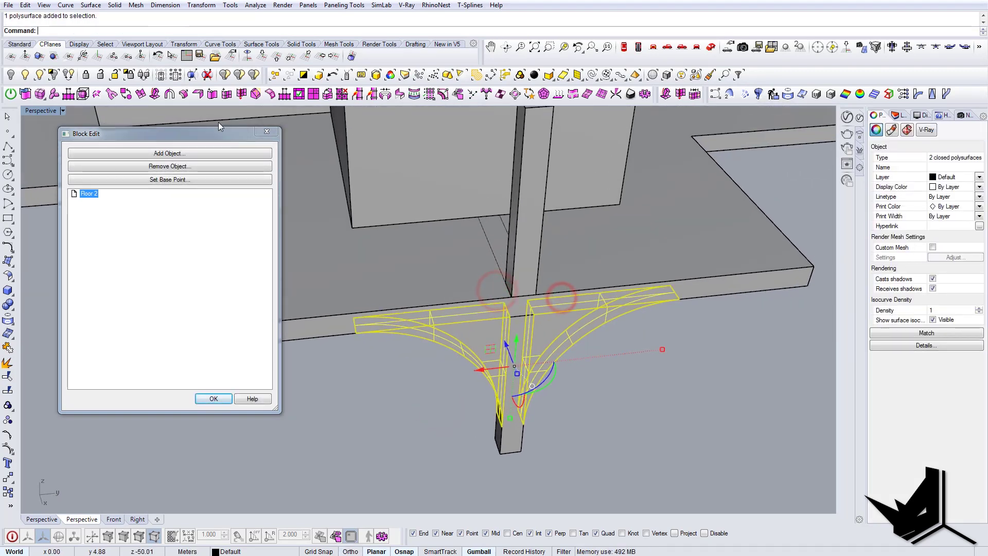
pyautogui.click(262, 56)
pyautogui.moveTo(579, 282); pyautogui.dragTo(666, 299, button='right')
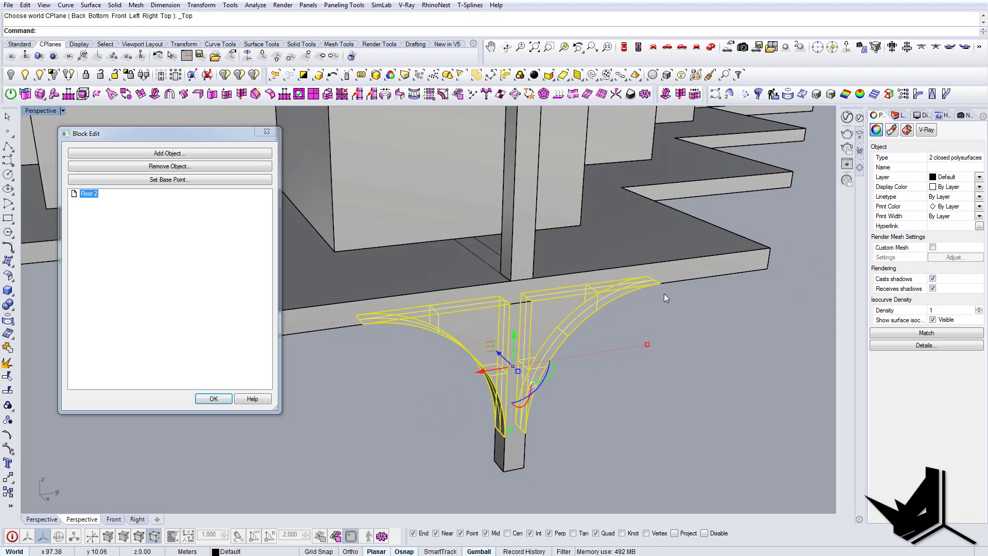
pyautogui.click(772, 261)
pyautogui.press('Escape')
pyautogui.keyDown('shift'); pyautogui.moveTo(759, 280); pyautogui.dragTo(712, 276, button='right'); pyautogui.keyUp('shift')
pyautogui.press('Return')
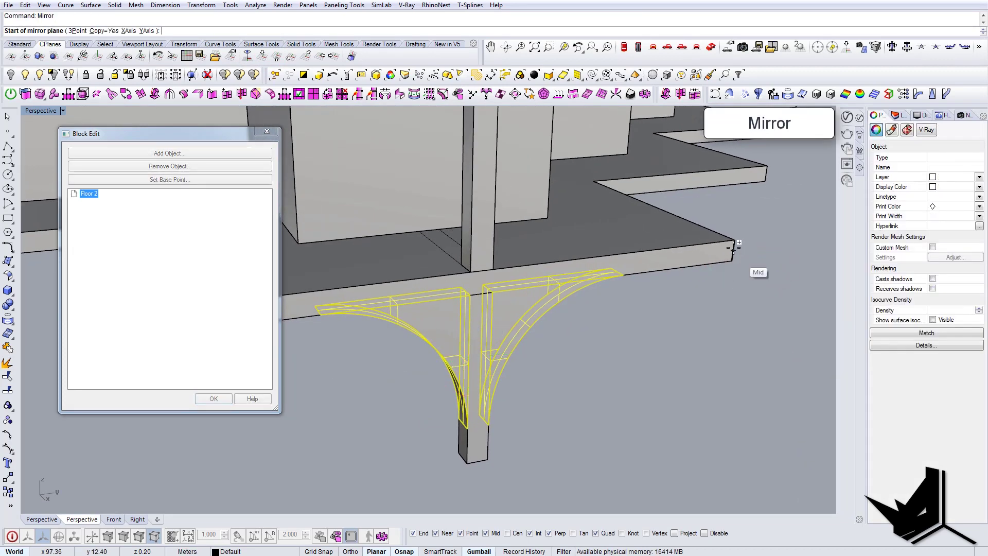
pyautogui.click(735, 250)
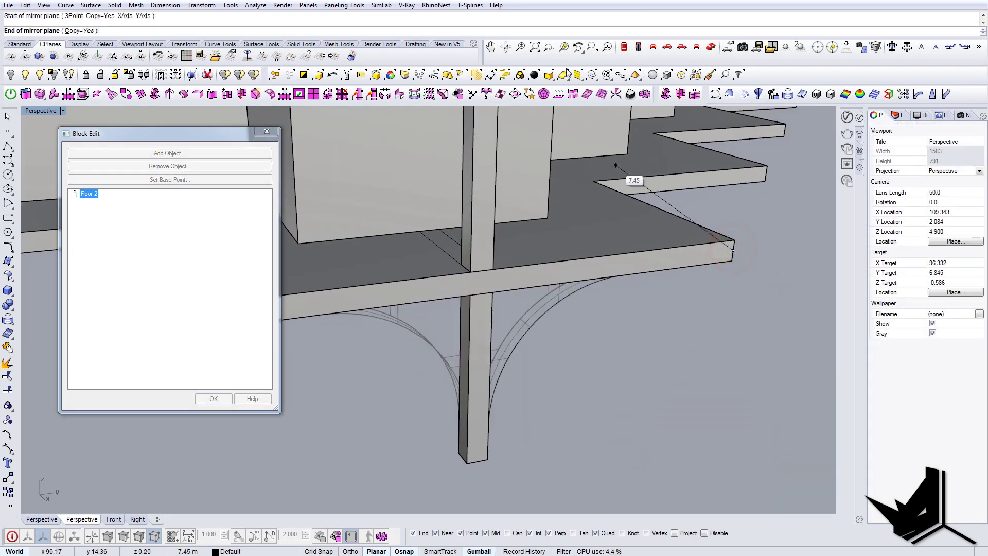
pyautogui.click(682, 49)
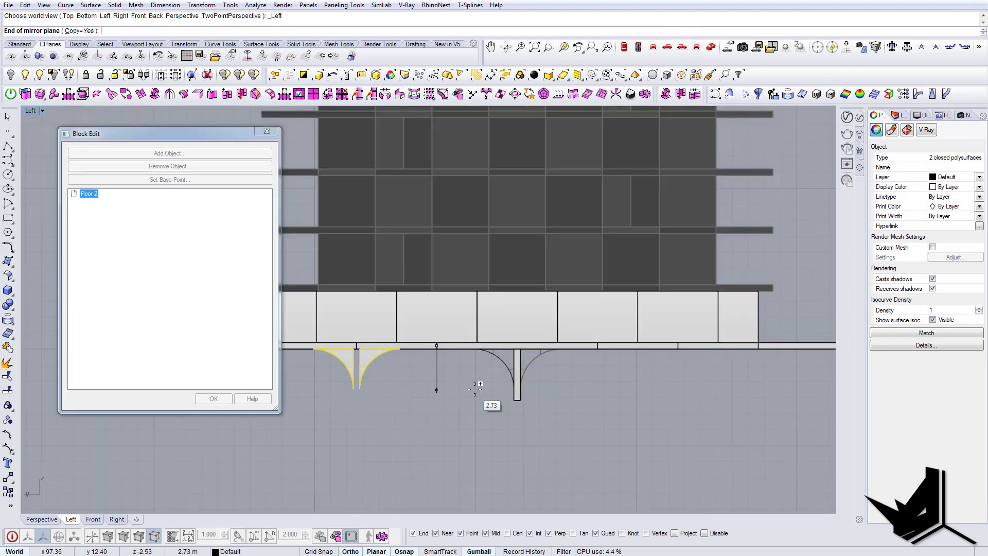
pyautogui.click(716, 388)
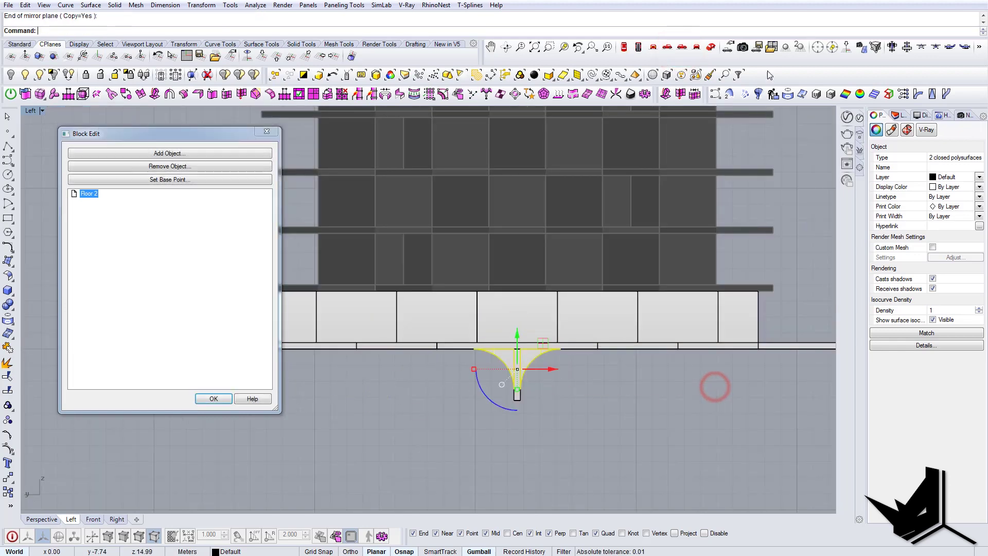
# Group the upper and lower column pieces with their four arch brackets.
pyautogui.click(711, 47)
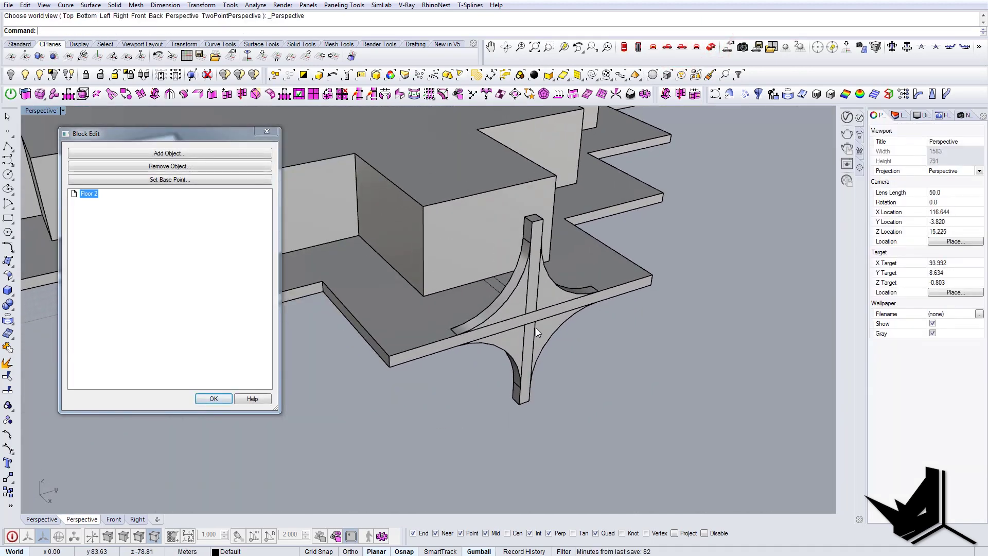
pyautogui.click(527, 332)
pyautogui.keyDown('shift'); pyautogui.click(512, 270); pyautogui.keyUp('shift')
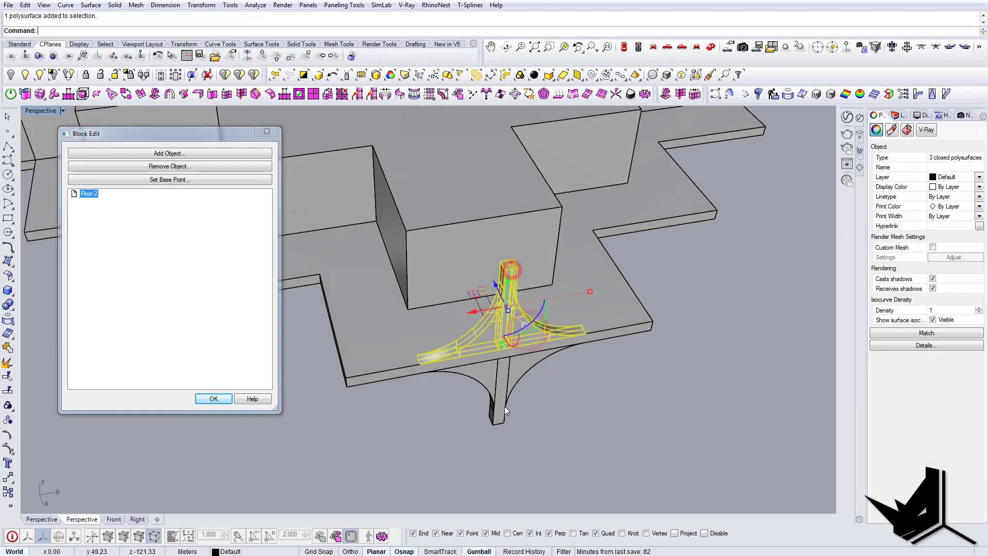
pyautogui.keyDown('shift'); pyautogui.click(479, 373); pyautogui.keyUp('shift')
pyautogui.keyDown('shift'); pyautogui.click(518, 368); pyautogui.keyUp('shift')
pyautogui.keyDown('shift'); pyautogui.click(502, 419); pyautogui.keyUp('shift')
pyautogui.moveTo(502, 419); pyautogui.dragTo(574, 287, button='right')
pyautogui.write('group')
pyautogui.press('Return')
pyautogui.press('Escape')
# Mirror the column-and-arches group across the middle of the floor, using the midpoint of the side corner balcony's edge.
pyautogui.click(579, 334)
pyautogui.scroll(-2, 579, 335)
pyautogui.scroll(-2, 574, 286)
pyautogui.keyDown('shift'); pyautogui.moveTo(629, 236); pyautogui.dragTo(634, 244, button='right'); pyautogui.keyUp('shift')
pyautogui.write('mirror')
pyautogui.press('Return')
pyautogui.click(685, 247)
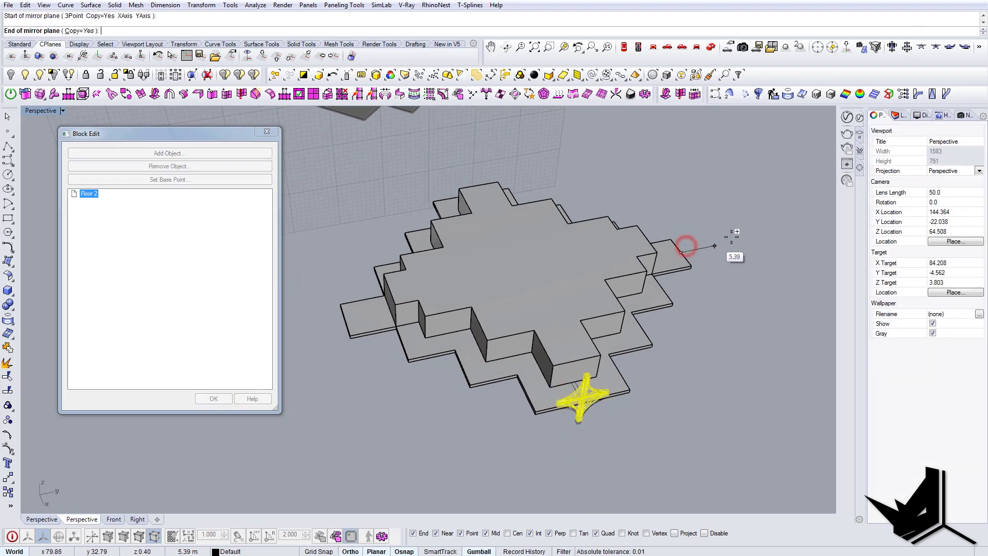
pyautogui.click(613, 349)
# Examine the tower reference photos to see how columns and arches are placed at the balcony corners.
pyautogui.scroll(5, 573, 336)
pyautogui.moveTo(565, 371); pyautogui.dragTo(463, 310, button='right')
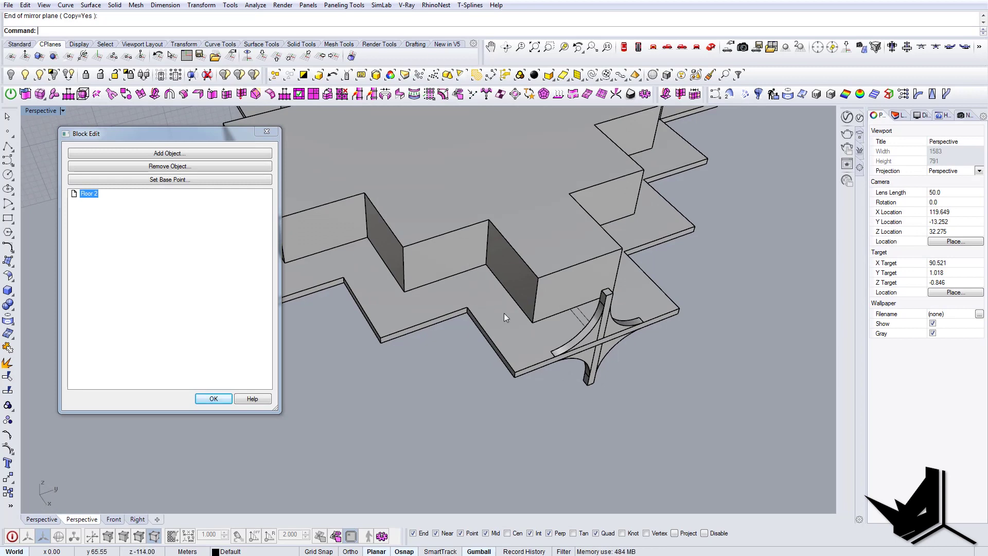
pyautogui.keyDown('shift'); pyautogui.moveTo(514, 283); pyautogui.dragTo(520, 311, button='right'); pyautogui.keyUp('shift')
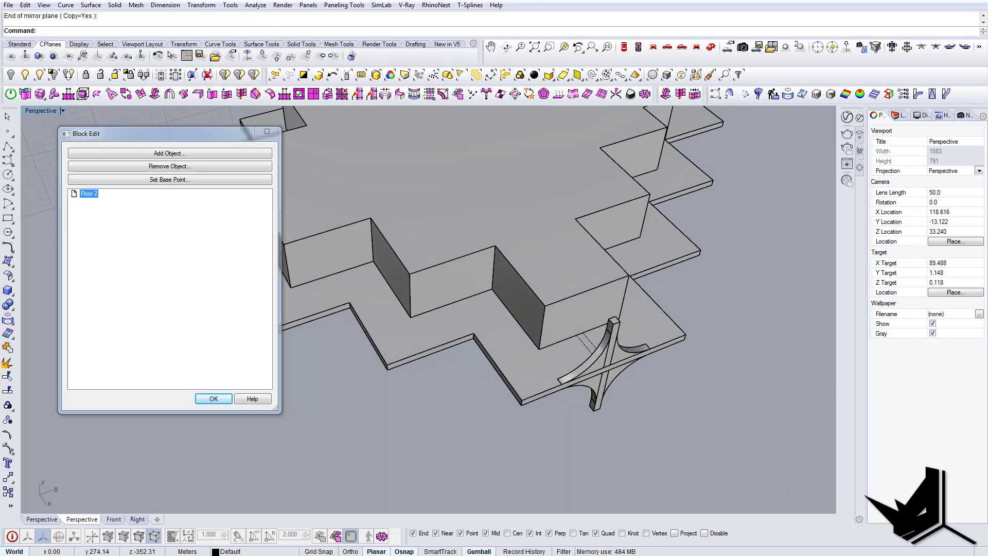
pyautogui.click(437, 555)
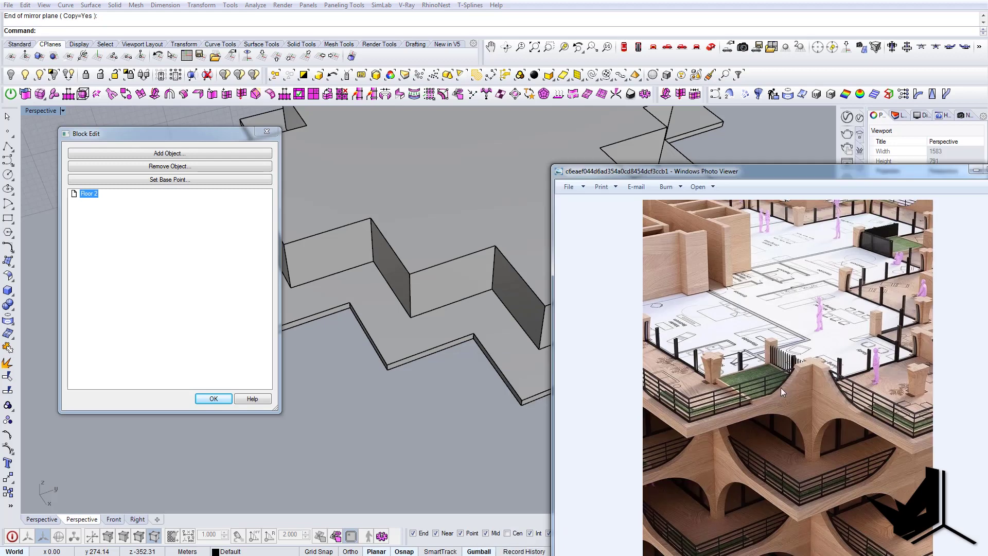
pyautogui.press('Right')
pyautogui.moveTo(802, 173); pyautogui.dragTo(762, 87)
pyautogui.click(771, 498)
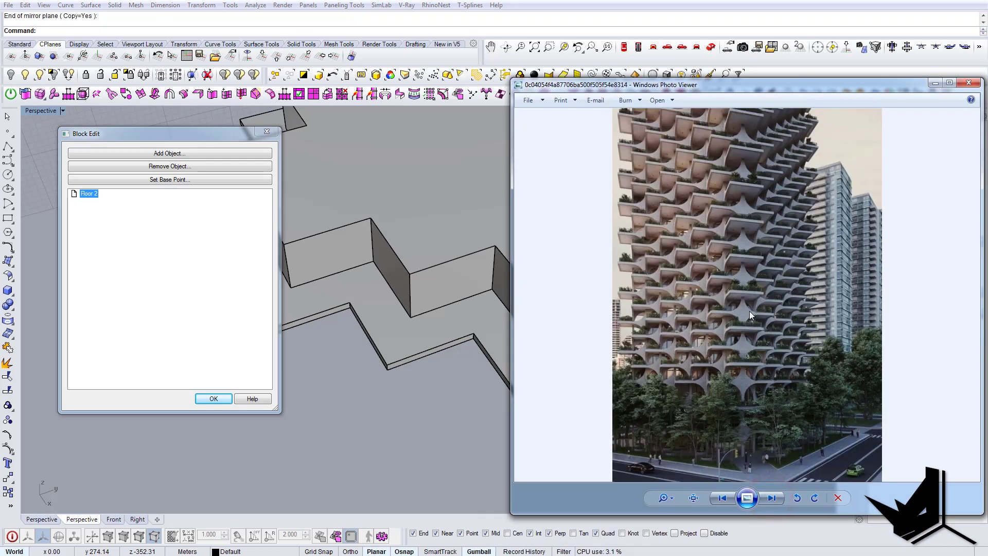
pyautogui.scroll(3, 729, 312)
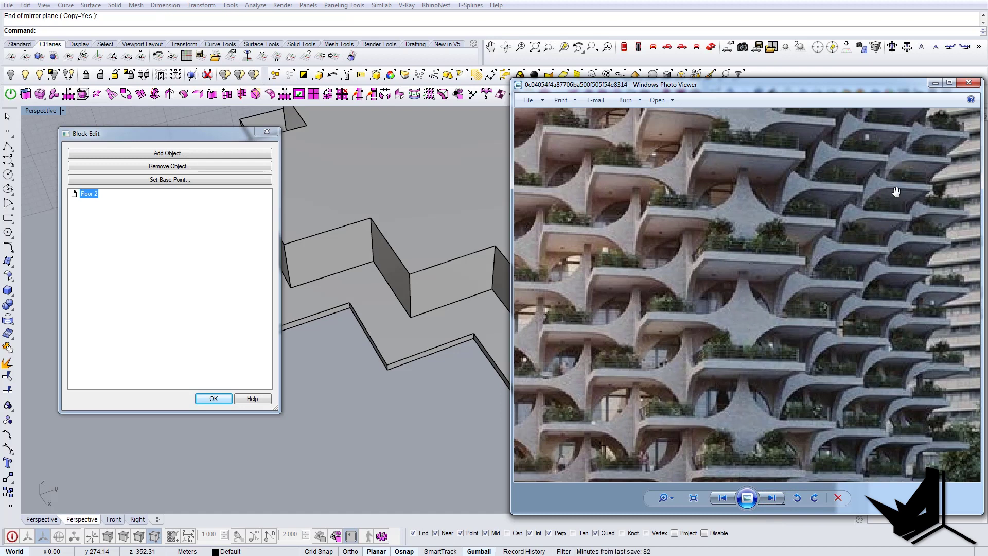
pyautogui.click(969, 82)
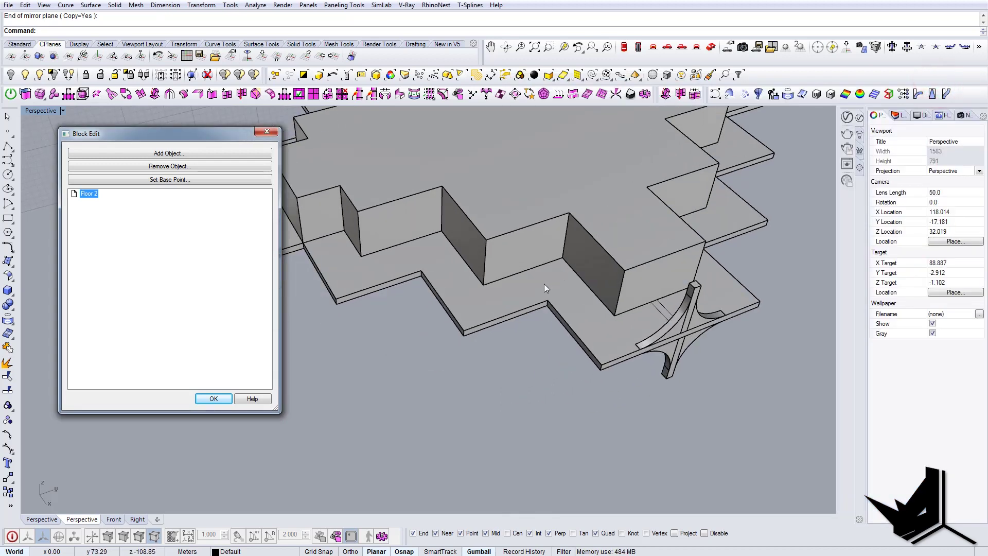
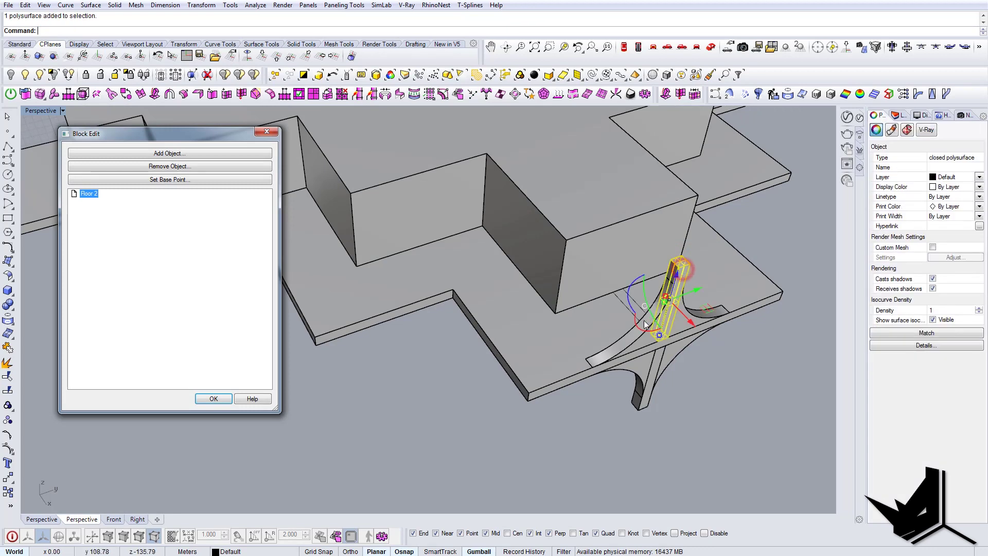
# Copy the column and the arches on one side from the front slab edge's midpoint to the neighbouring inner balcony corner.
pyautogui.scroll(5, 644, 367)
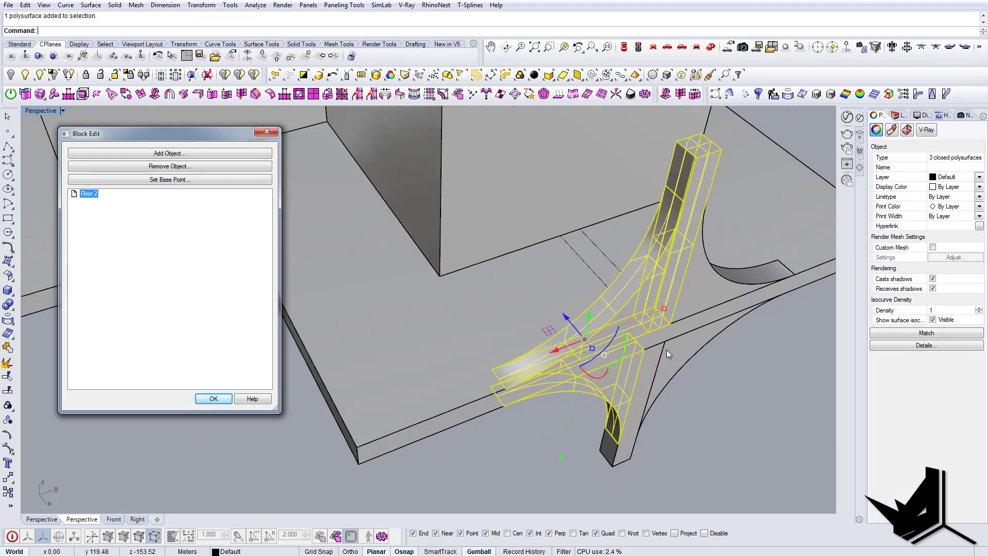
pyautogui.write('co')
pyautogui.press('Return')
pyautogui.click(646, 327)
pyautogui.scroll(-6, 646, 327)
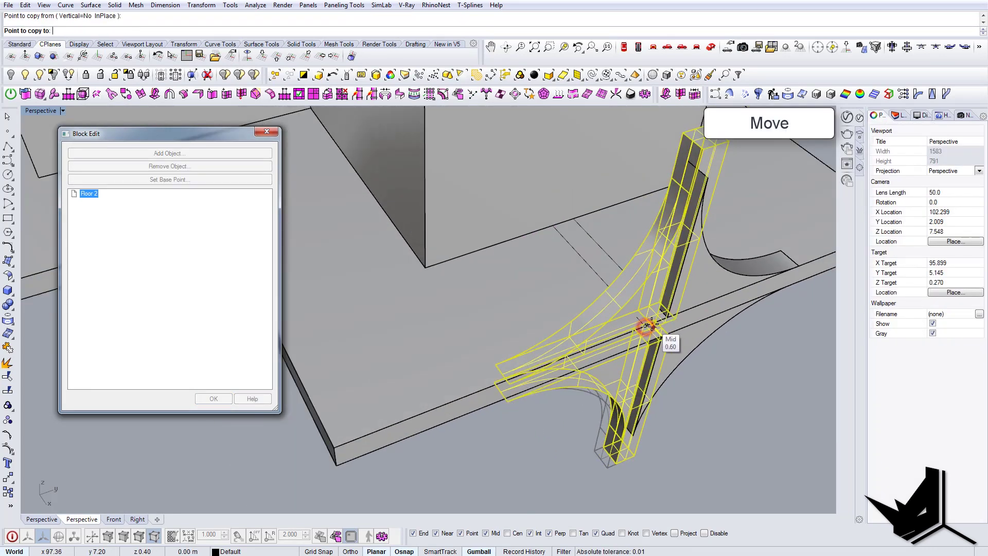
pyautogui.scroll(6, 430, 267)
pyautogui.scroll(-4, 506, 282)
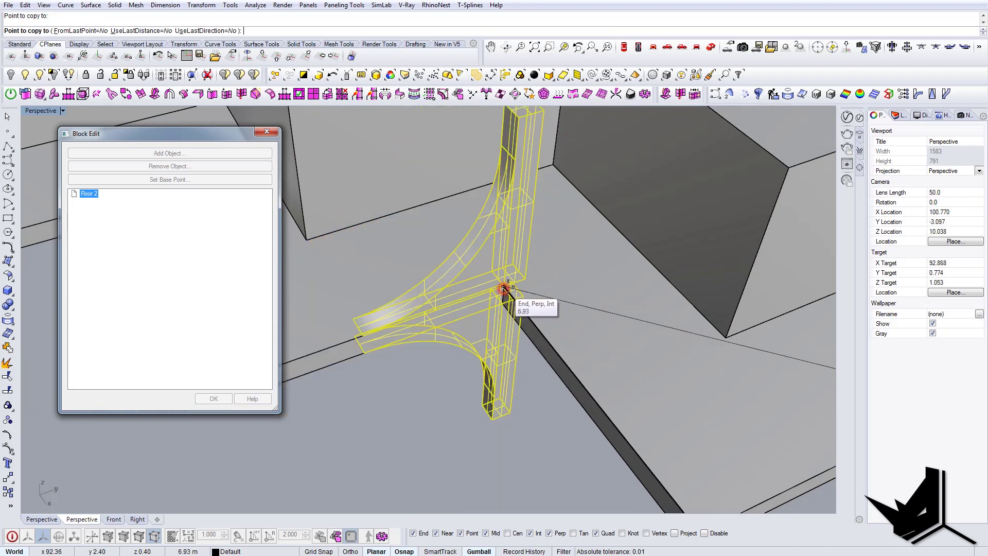
pyautogui.click(506, 287)
pyautogui.press('Return')
pyautogui.scroll(-4, 506, 288)
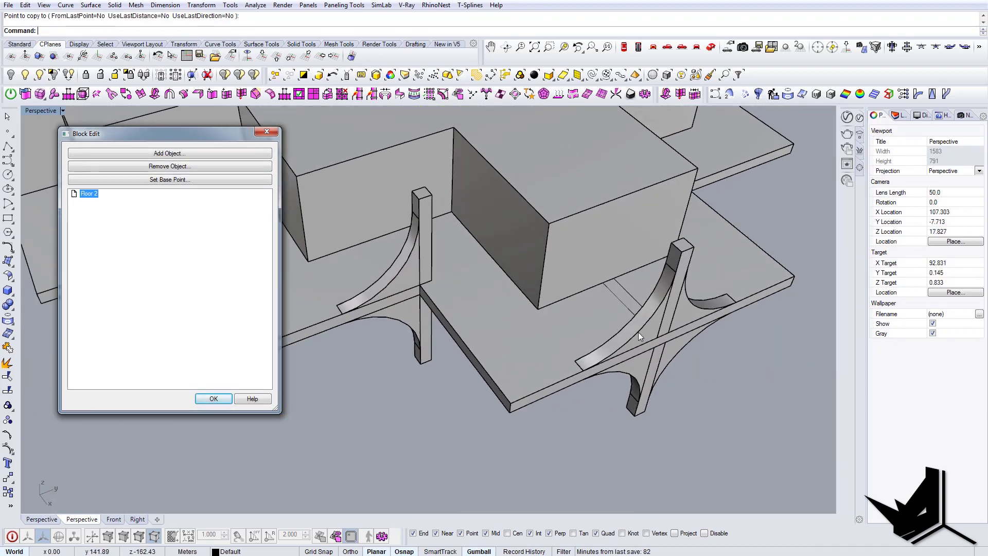
# Orient a copy of the inner-corner column's two arches around the column so they follow the perpendicular slab edge.
pyautogui.scroll(5, 542, 321)
pyautogui.click(510, 308)
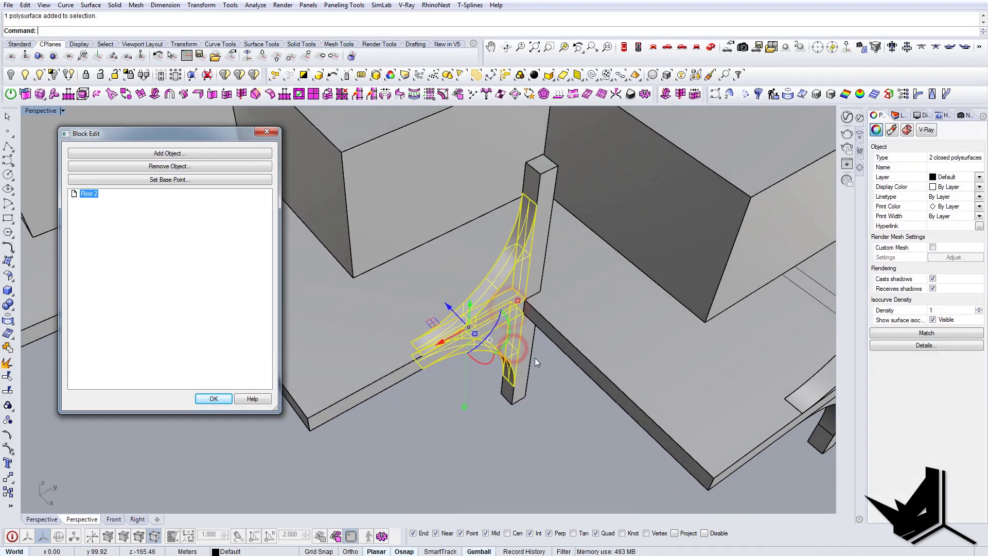
pyautogui.write('orient')
pyautogui.press('Return')
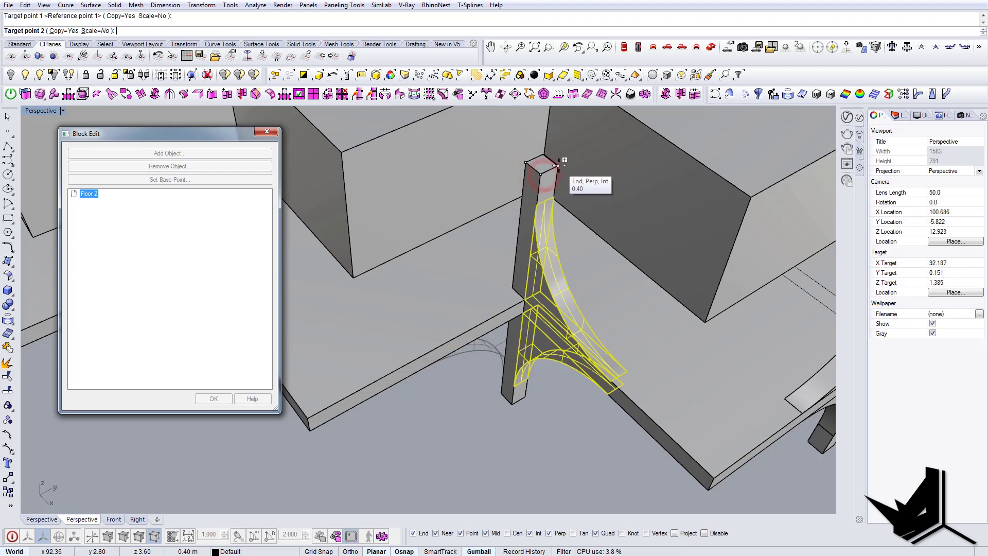
pyautogui.press('Escape')
pyautogui.scroll(-2, 560, 166)
pyautogui.moveTo(616, 291); pyautogui.dragTo(551, 301, button='right')
pyautogui.scroll(-5, 589, 246)
pyautogui.scroll(5, 555, 293)
pyautogui.scroll(-5, 548, 286)
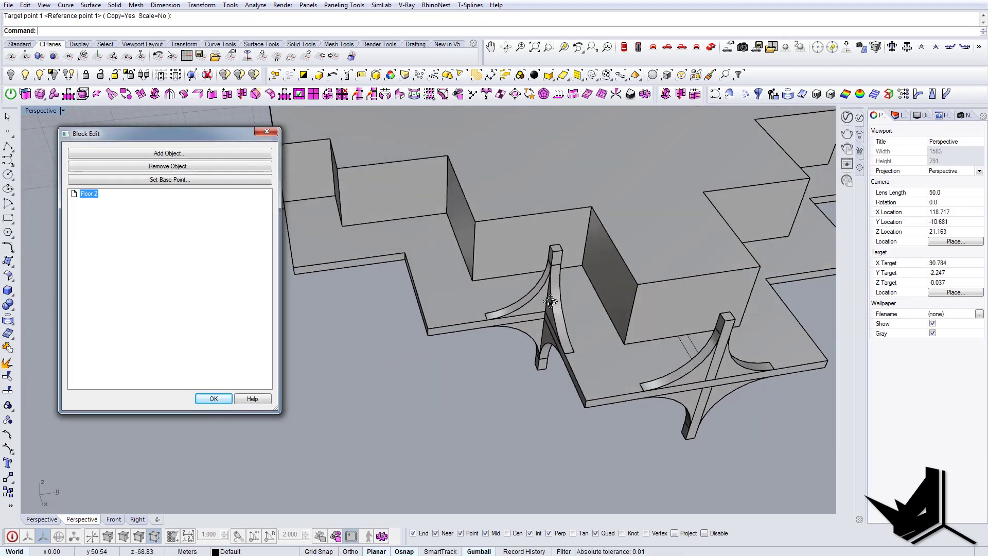
# Set the construction plane to world Top and mirror the inner-corner column with its arches across the front column's midpoint.
pyautogui.keyDown('shift'); pyautogui.click(547, 351); pyautogui.keyUp('shift')
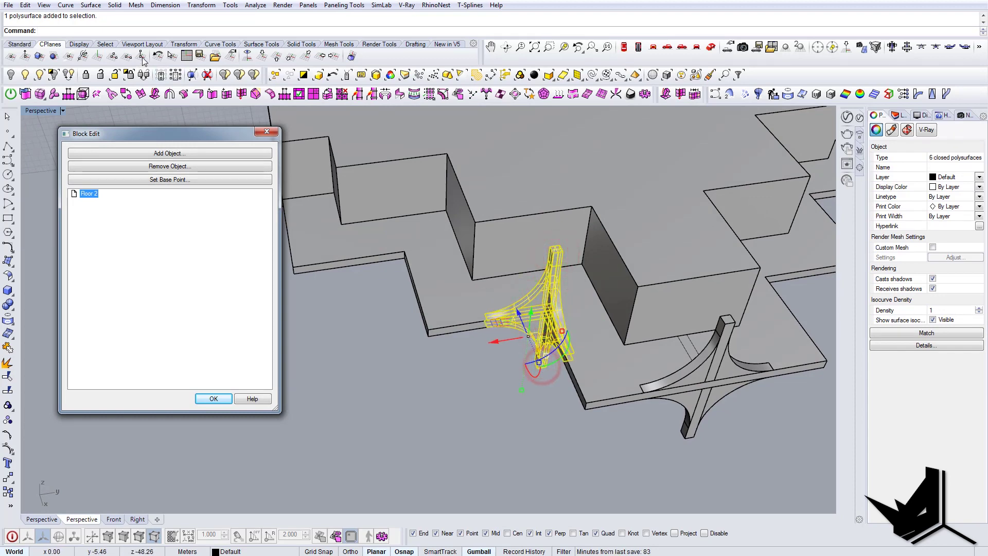
pyautogui.keyDown('shift'); pyautogui.moveTo(701, 323); pyautogui.dragTo(524, 285, button='right'); pyautogui.keyUp('shift')
pyautogui.scroll(-2, 523, 284)
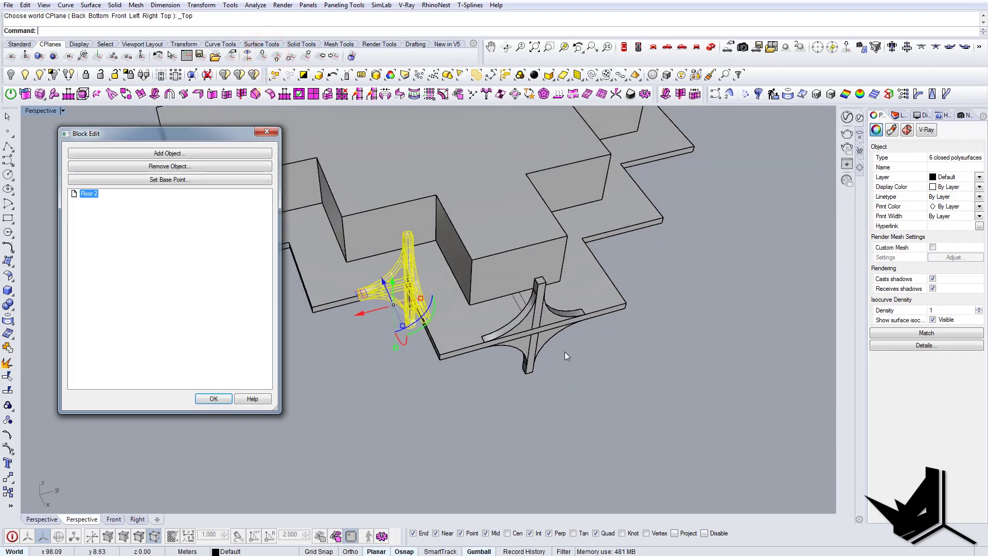
pyautogui.scroll(4, 534, 379)
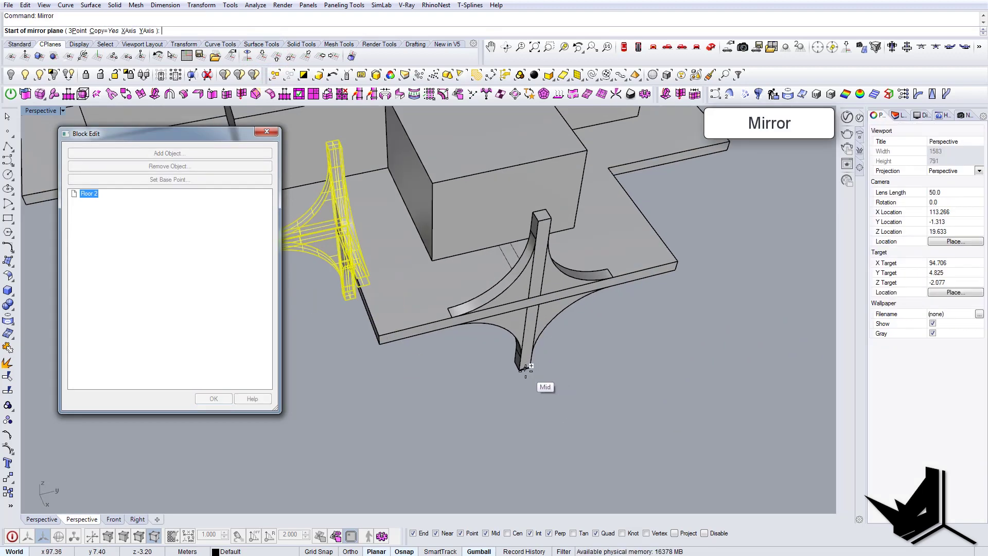
pyautogui.click(561, 420)
pyautogui.scroll(-6, 563, 423)
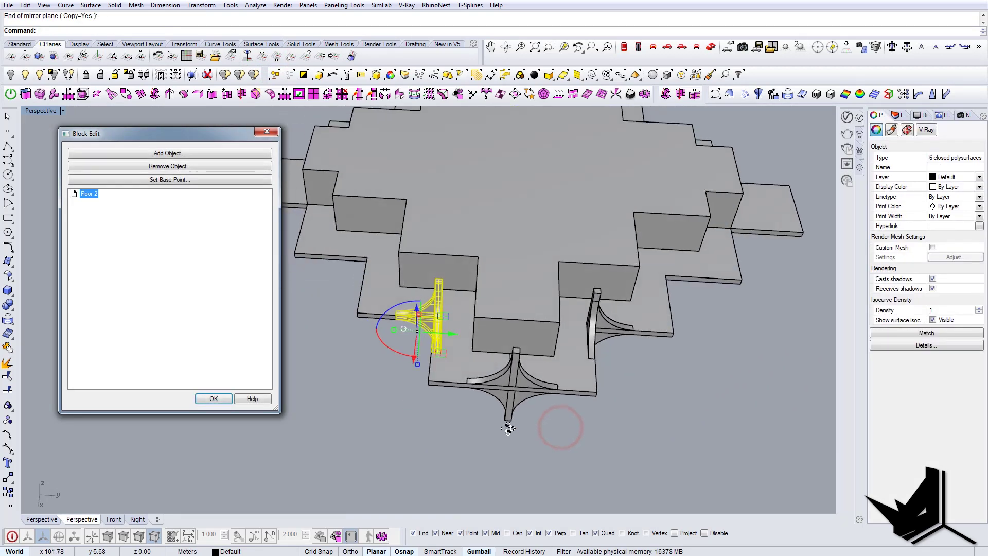
# Copy the inner-corner column and arches to the next inner corner, using two neighbouring outer slab corners as reference points.
pyautogui.moveTo(617, 371); pyautogui.dragTo(566, 322, button='right')
pyautogui.scroll(6, 566, 322)
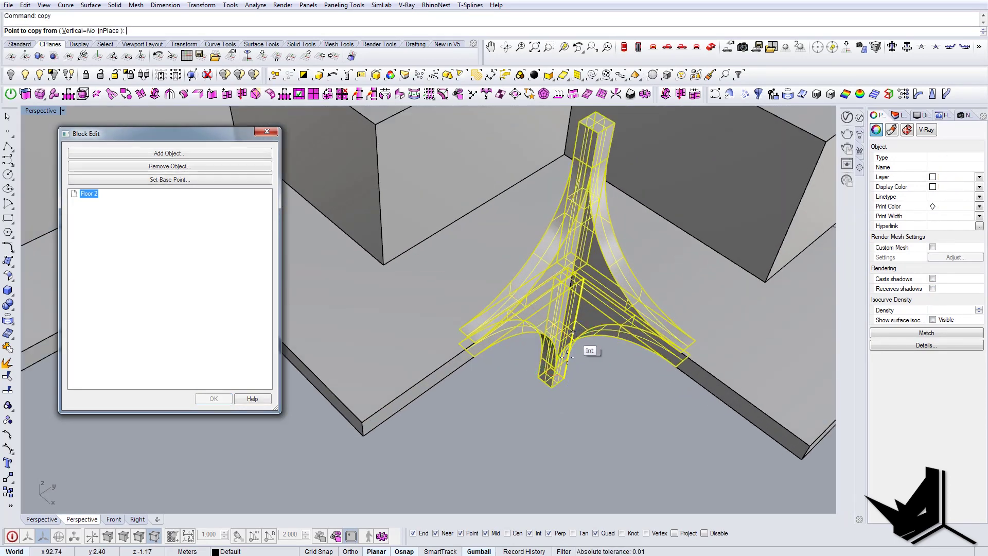
pyautogui.scroll(-6, 554, 404)
pyautogui.keyDown('shift'); pyautogui.moveTo(507, 410); pyautogui.dragTo(587, 416, button='right'); pyautogui.keyUp('shift')
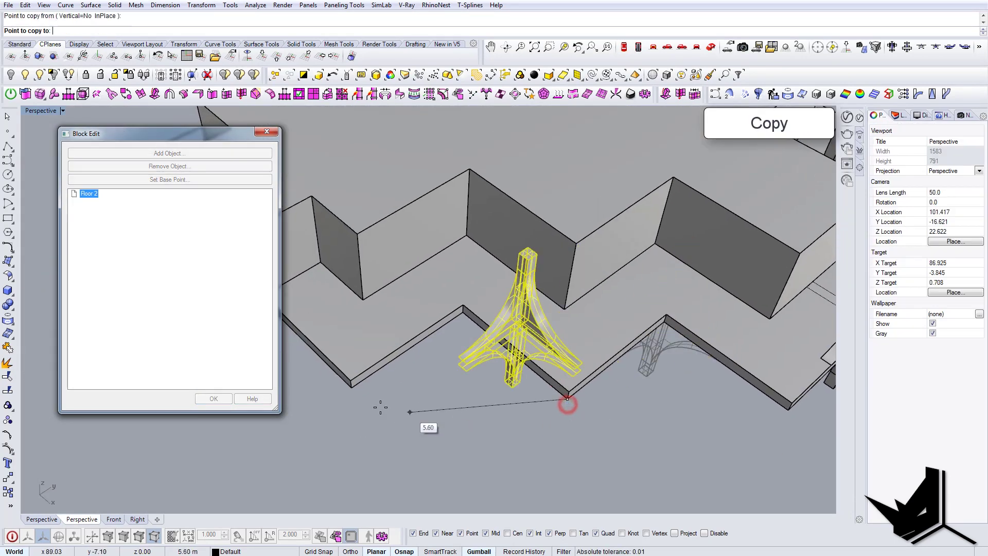
pyautogui.click(350, 387)
pyautogui.scroll(-4, 349, 387)
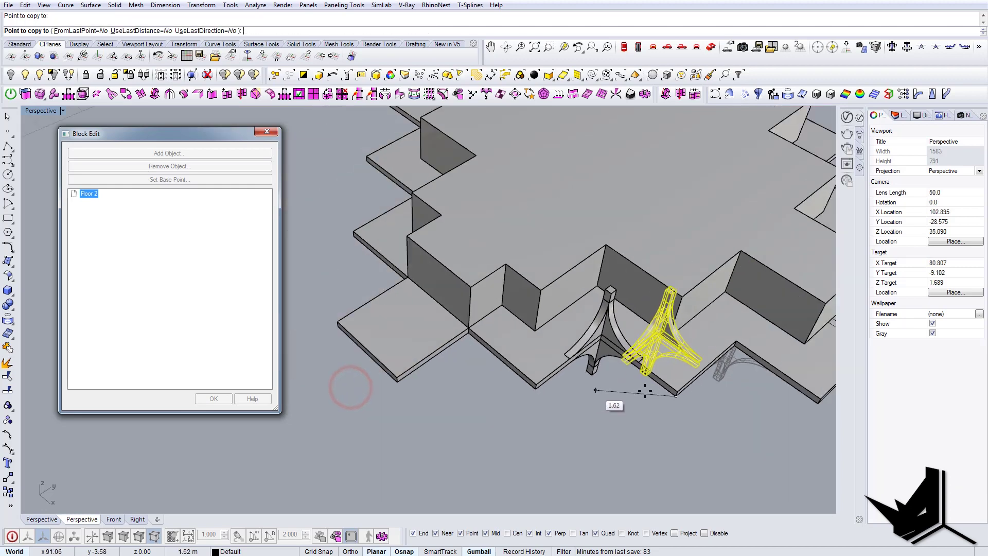
pyautogui.press('Return')
# Mirror the second inner-corner column and its arches across the front column's midpoint to the matching corner.
pyautogui.moveTo(622, 354); pyautogui.dragTo(447, 375, button='right')
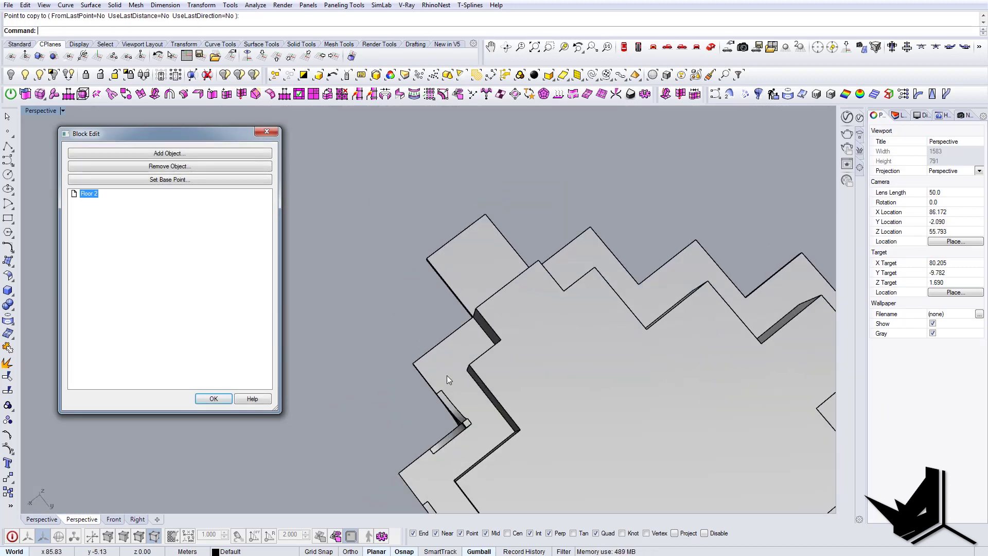
pyautogui.moveTo(499, 456); pyautogui.dragTo(504, 459)
pyautogui.moveTo(458, 342); pyautogui.dragTo(654, 329, button='right')
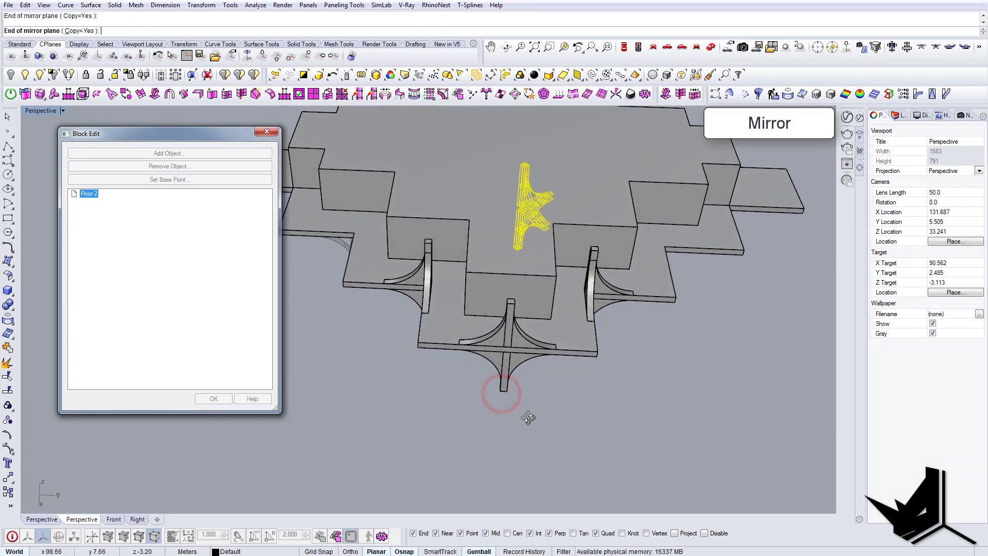
pyautogui.moveTo(528, 417); pyautogui.dragTo(539, 417, button='right')
pyautogui.press('Escape')
pyautogui.write('mi')
pyautogui.press('Return')
pyautogui.scroll(6, 534, 393)
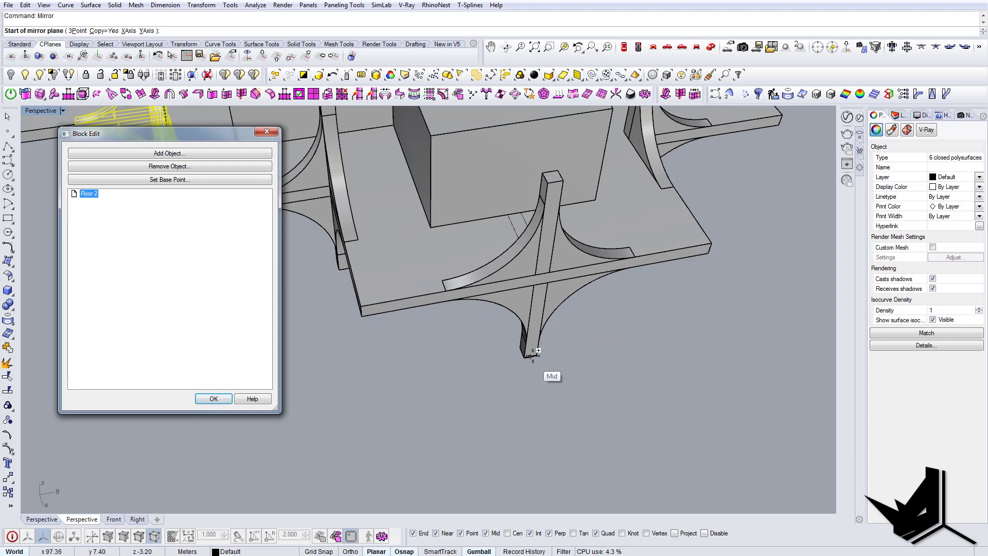
pyautogui.click(533, 355)
pyautogui.scroll(-2, 554, 415)
pyautogui.click(551, 420)
pyautogui.scroll(1, 586, 358)
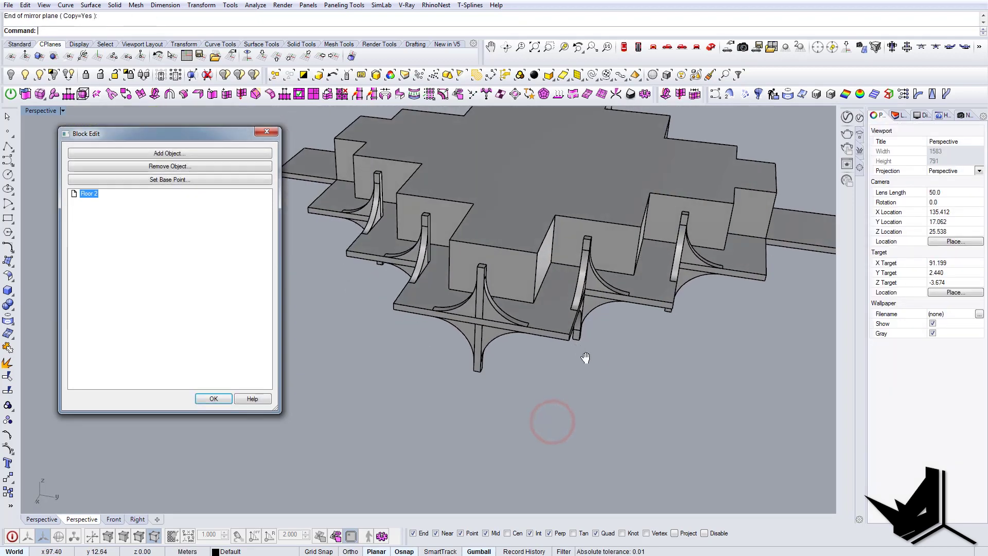
# Mirror all five column-and-arches groups across the floor's middle, using the projecting side balcony's edge midpoint.
pyautogui.keyDown('shift'); pyautogui.moveTo(586, 358); pyautogui.dragTo(590, 396, button='right'); pyautogui.keyUp('shift')
pyautogui.scroll(-5, 590, 397)
pyautogui.moveTo(582, 329); pyautogui.dragTo(457, 334, button='right')
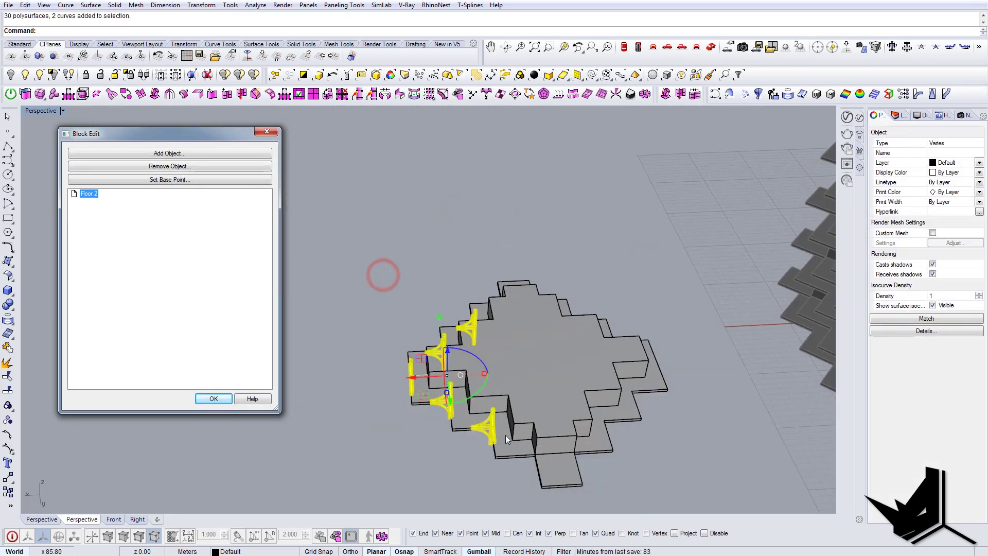
pyautogui.keyDown('shift'); pyautogui.moveTo(506, 438); pyautogui.dragTo(545, 309, button='right'); pyautogui.keyUp('shift')
pyautogui.press('Return')
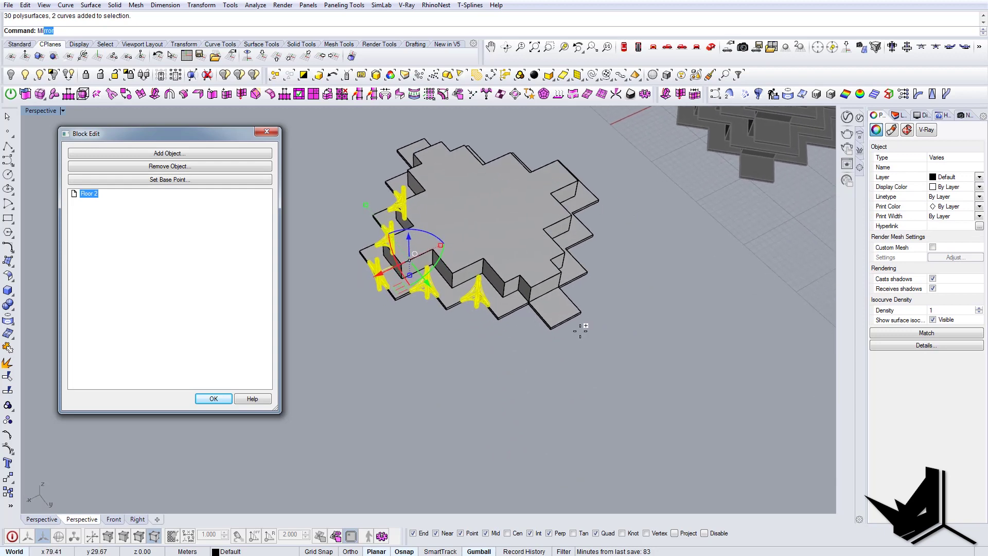
pyautogui.scroll(3, 571, 324)
pyautogui.click(633, 380)
pyautogui.scroll(-3, 617, 384)
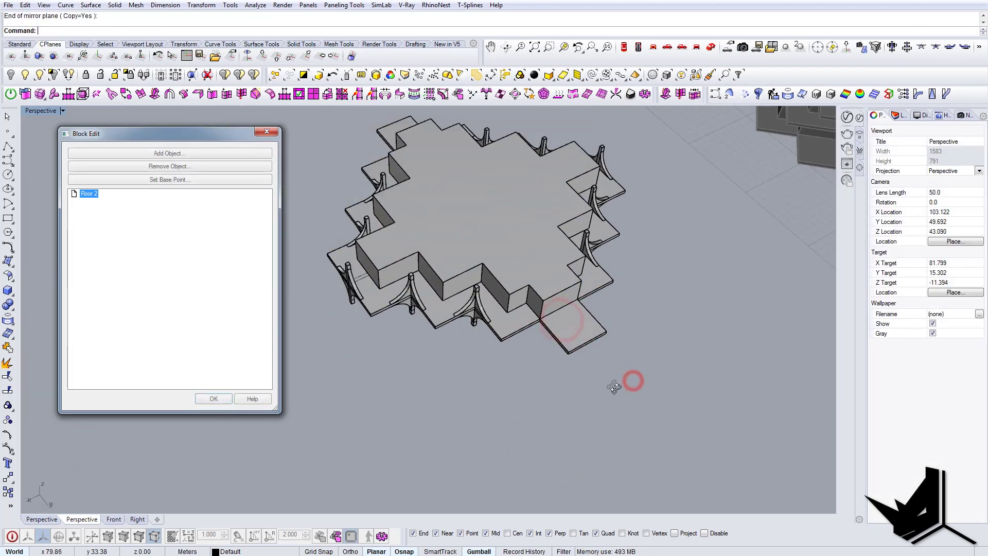
# Copy the last inner-corner column and arches from their slab corner to the inner corner beside the projecting side balcony.
pyautogui.moveTo(618, 384); pyautogui.dragTo(440, 291, button='right')
pyautogui.keyDown('shift'); pyautogui.moveTo(440, 291); pyautogui.dragTo(581, 291, button='right'); pyautogui.keyUp('shift')
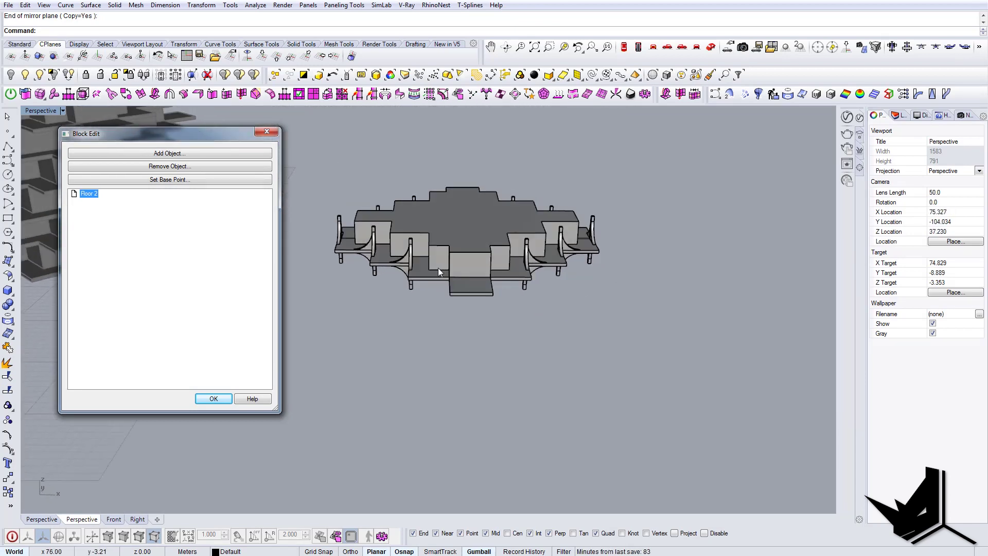
pyautogui.scroll(8, 437, 267)
pyautogui.keyDown('shift'); pyautogui.moveTo(438, 267); pyautogui.dragTo(600, 328, button='right'); pyautogui.keyUp('shift')
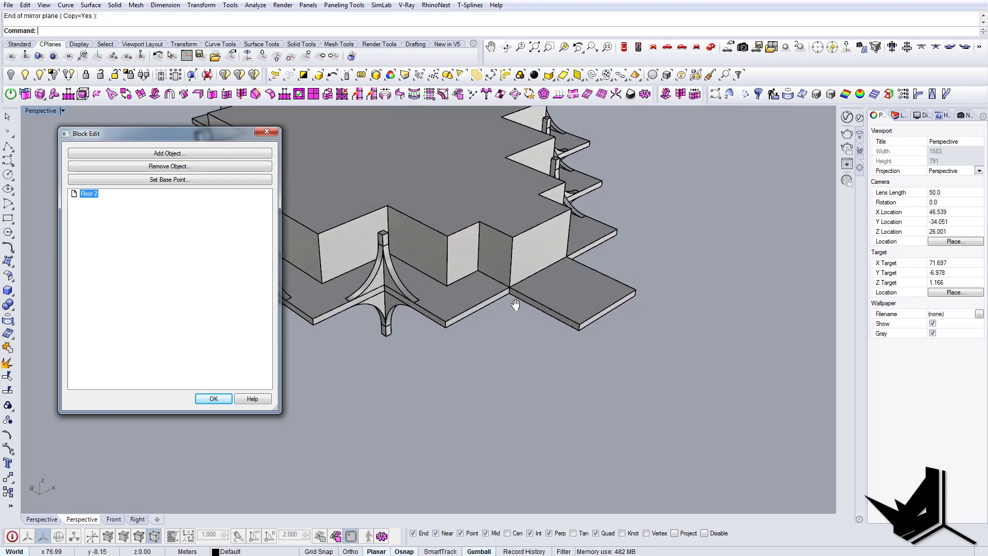
pyautogui.keyDown('shift'); pyautogui.moveTo(516, 305); pyautogui.dragTo(468, 324, button='right'); pyautogui.keyUp('shift')
pyautogui.keyDown('shift'); pyautogui.moveTo(468, 324); pyautogui.dragTo(510, 355, button='right'); pyautogui.keyUp('shift')
pyautogui.keyDown('shift'); pyautogui.moveTo(510, 355); pyautogui.dragTo(436, 366, button='right'); pyautogui.keyUp('shift')
pyautogui.click(504, 382)
pyautogui.moveTo(504, 382); pyautogui.dragTo(597, 374, button='right')
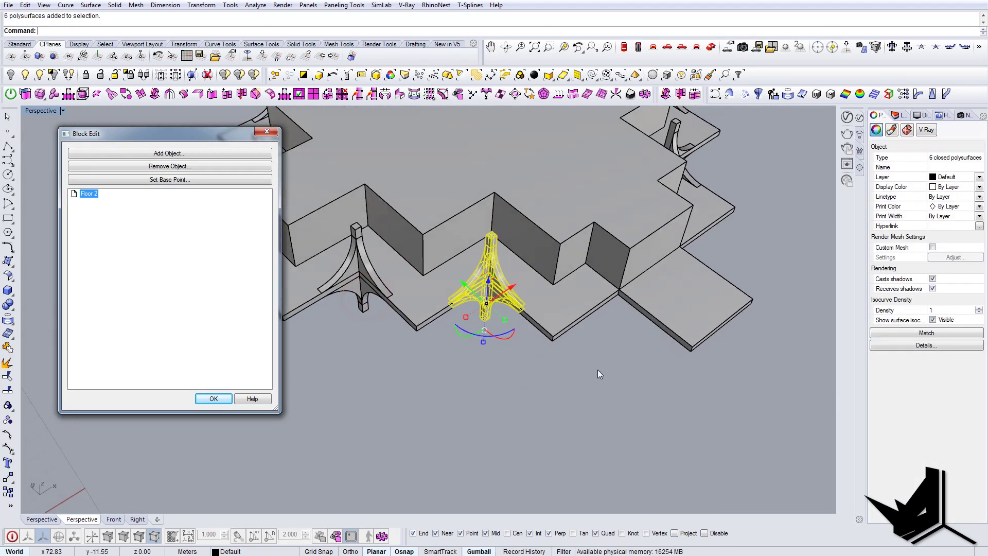
pyautogui.scroll(4, 541, 314)
pyautogui.rightClick(449, 299)
pyautogui.scroll(4, 456, 327)
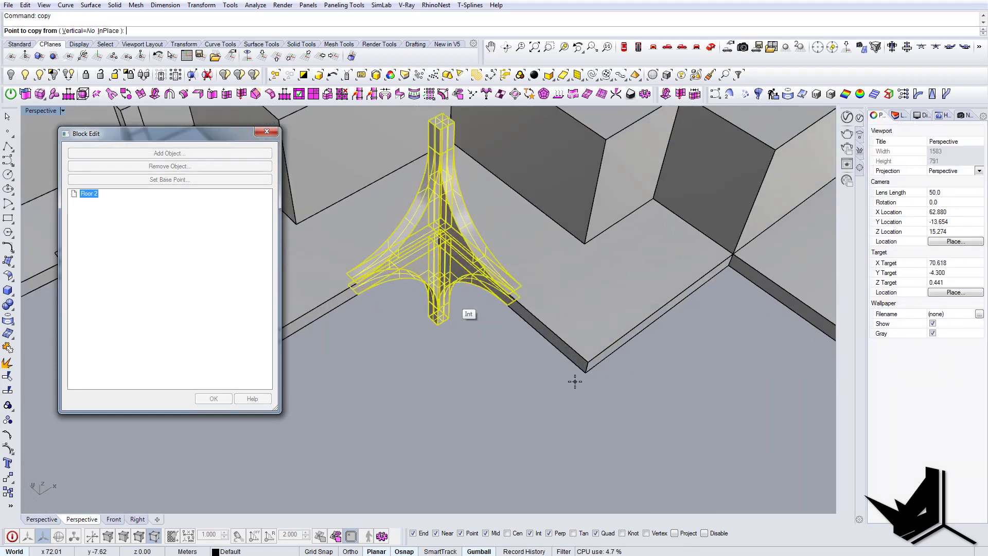
pyautogui.scroll(4, 470, 258)
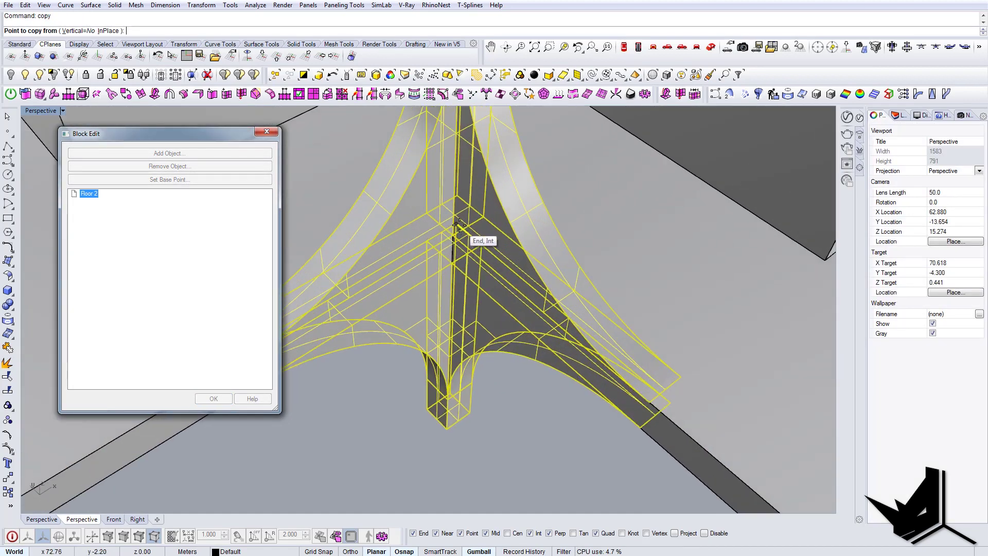
pyautogui.click(458, 225)
pyautogui.scroll(-4, 458, 227)
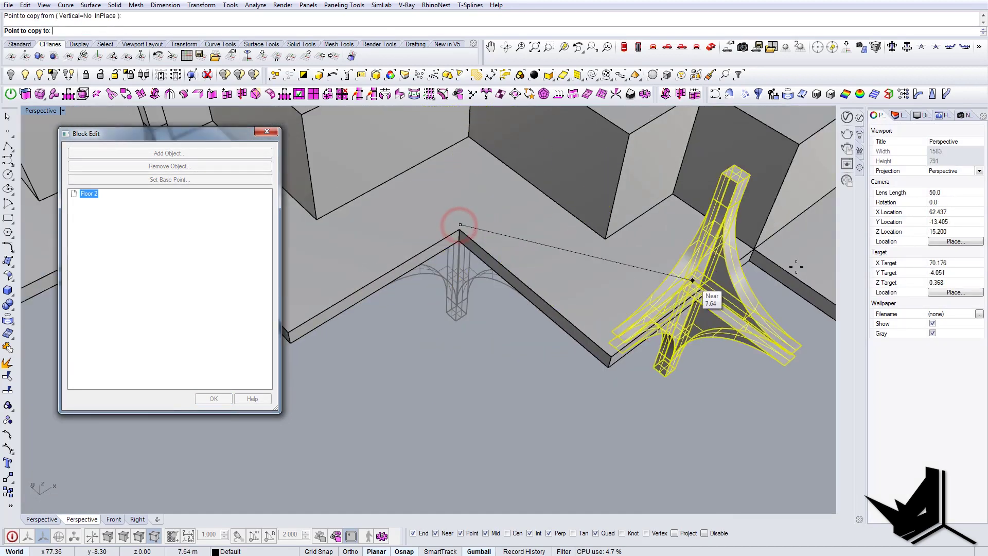
pyautogui.click(754, 249)
pyautogui.rightClick(755, 249)
# Move the copied column and arches 0.40 m between adjacent base corners of the column.
pyautogui.keyDown('shift'); pyautogui.moveTo(646, 252); pyautogui.dragTo(494, 250, button='right'); pyautogui.keyUp('shift')
pyautogui.scroll(-2, 494, 250)
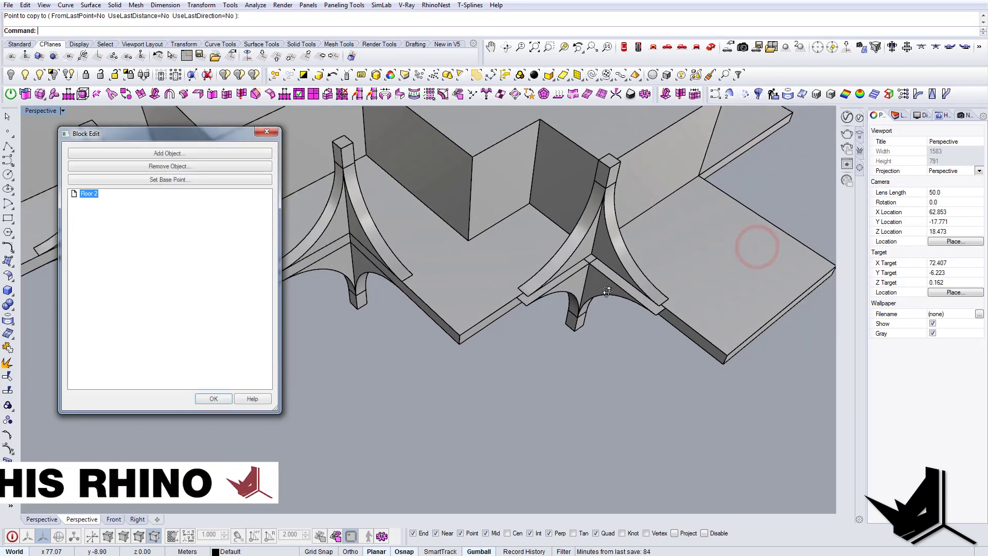
pyautogui.moveTo(731, 275); pyautogui.dragTo(443, 286, button='right')
pyautogui.keyDown('shift'); pyautogui.moveTo(522, 389); pyautogui.dragTo(401, 333, button='right'); pyautogui.keyUp('shift')
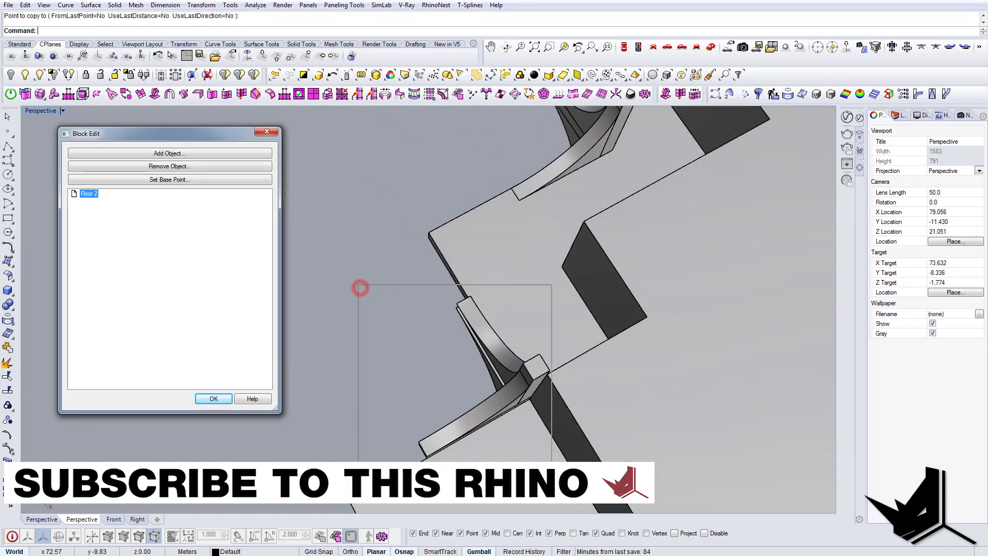
pyautogui.moveTo(552, 482); pyautogui.dragTo(595, 484)
pyautogui.moveTo(596, 481); pyautogui.dragTo(597, 305, button='right')
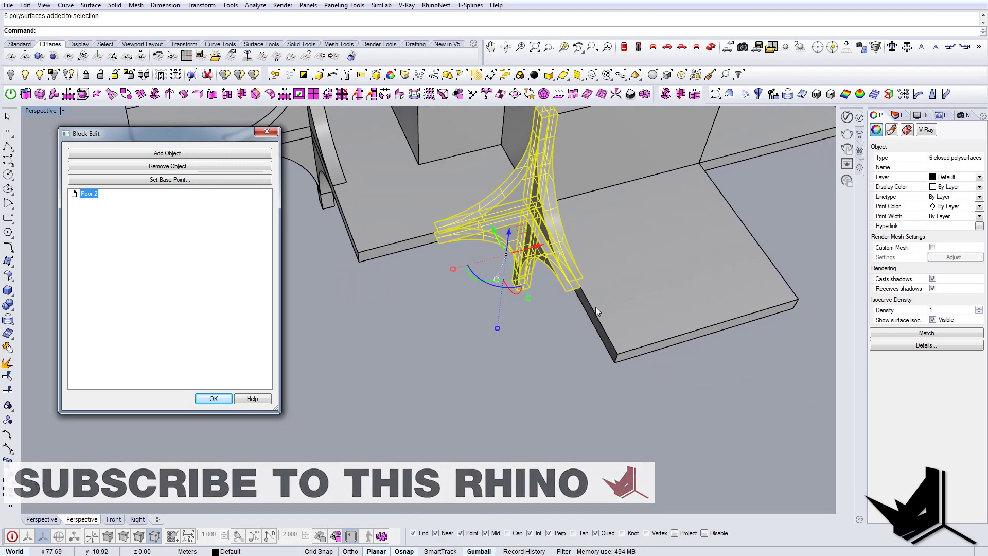
pyautogui.scroll(4, 515, 291)
pyautogui.write('m')
pyautogui.press('Return')
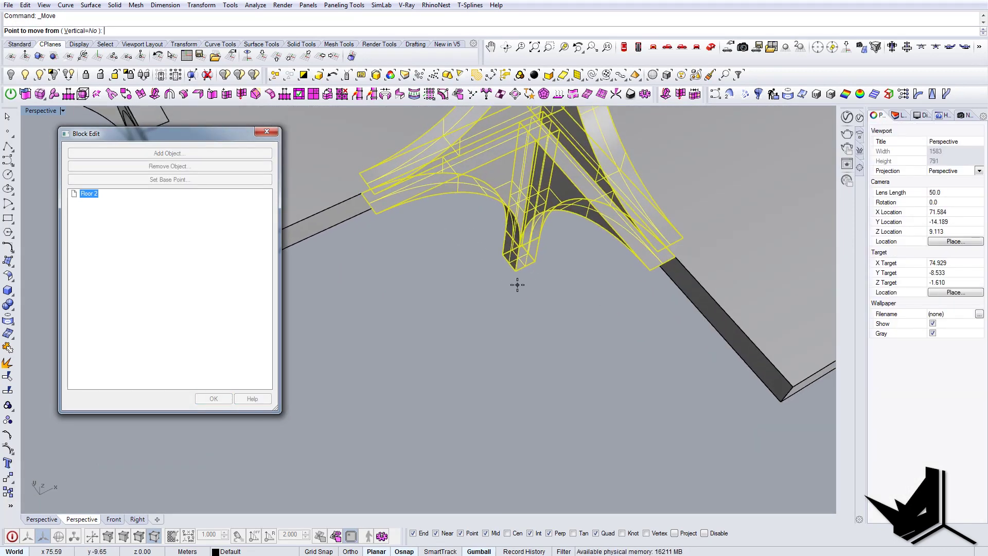
pyautogui.click(516, 271)
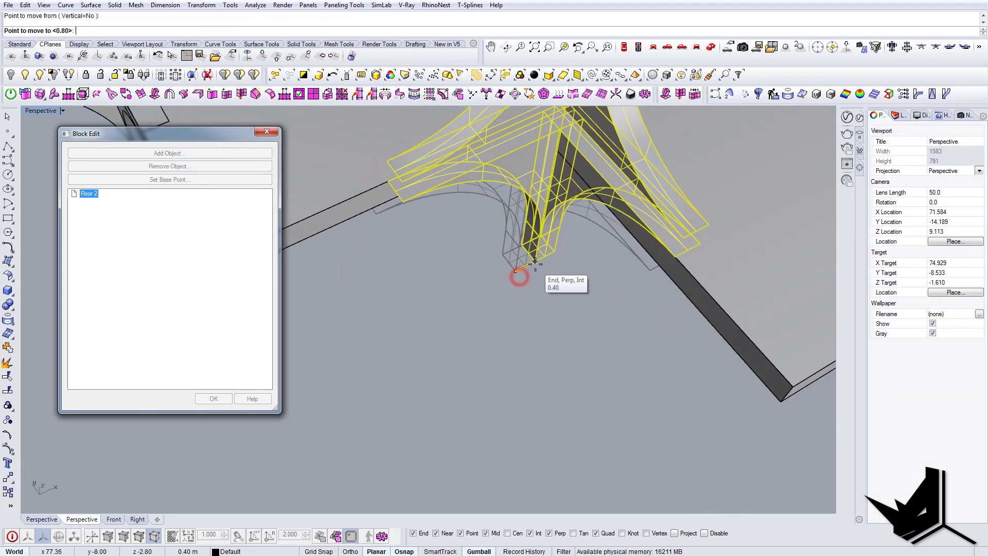
pyautogui.click(535, 264)
# Shift the copied column and arches by one column width in the perpendicular direction.
pyautogui.moveTo(535, 265); pyautogui.dragTo(573, 302, button='right')
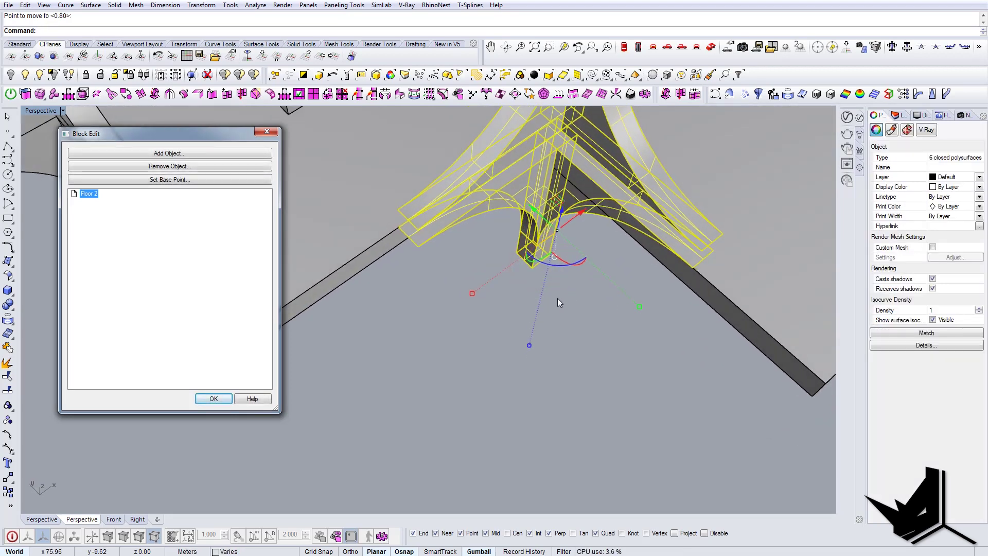
pyautogui.click(532, 268)
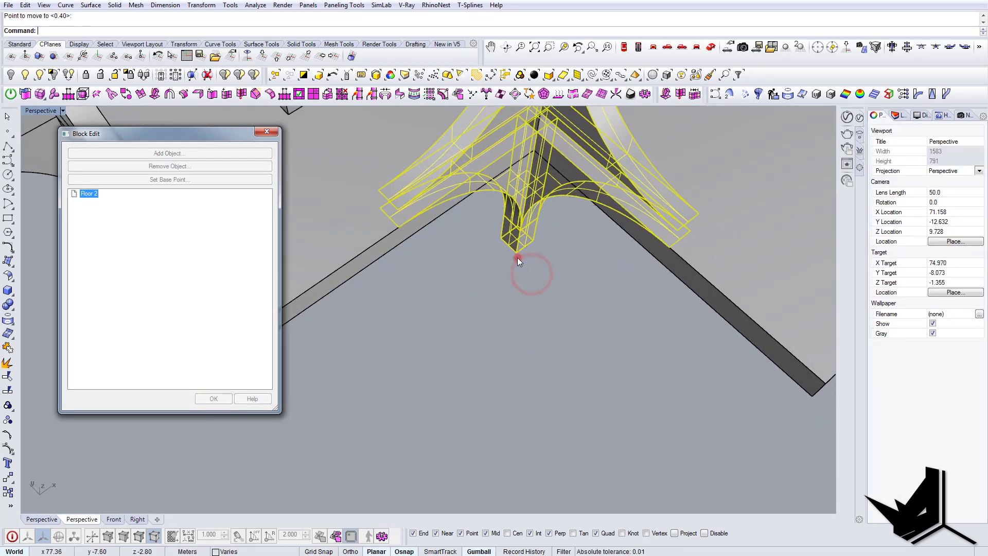
pyautogui.click(517, 257)
# Reselect the upper and lower columns and arches beside the side balcony and move them from the column's base corner.
pyautogui.moveTo(518, 258); pyautogui.dragTo(548, 171, button='right')
pyautogui.click(548, 171)
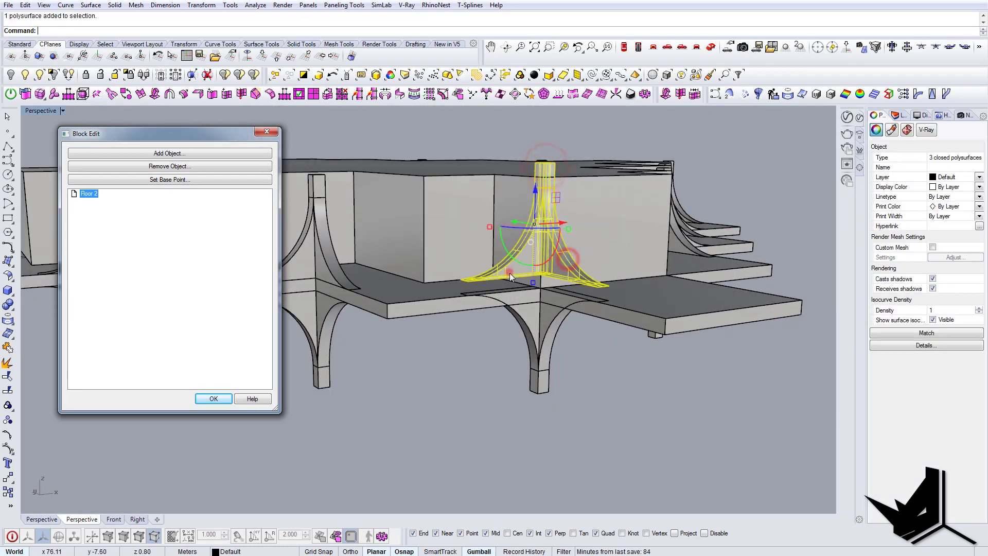
pyautogui.moveTo(566, 415); pyautogui.dragTo(574, 410, button='right')
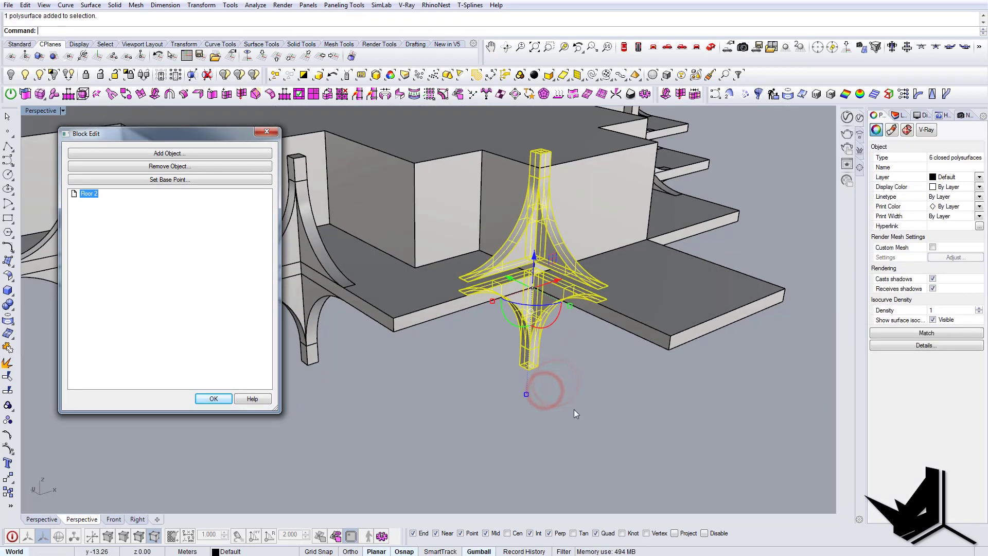
pyautogui.rightClick(574, 410)
pyautogui.scroll(6, 544, 387)
pyautogui.click(522, 342)
pyautogui.scroll(-5, 521, 330)
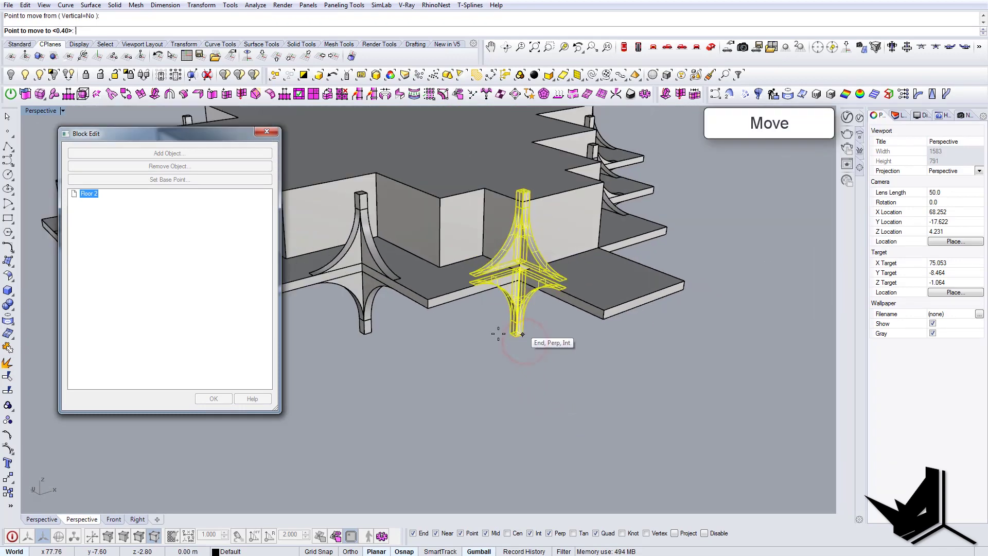
pyautogui.moveTo(440, 335); pyautogui.dragTo(539, 346, button='right')
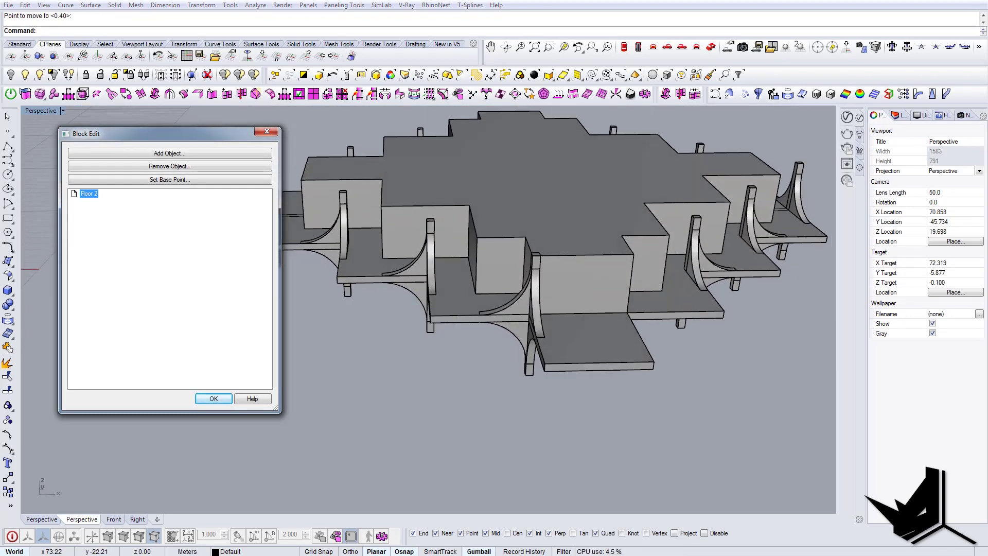
# Examine the tower's facade and floor plan reference photos for the columns around the projecting side balcony.
pyautogui.click(648, 479)
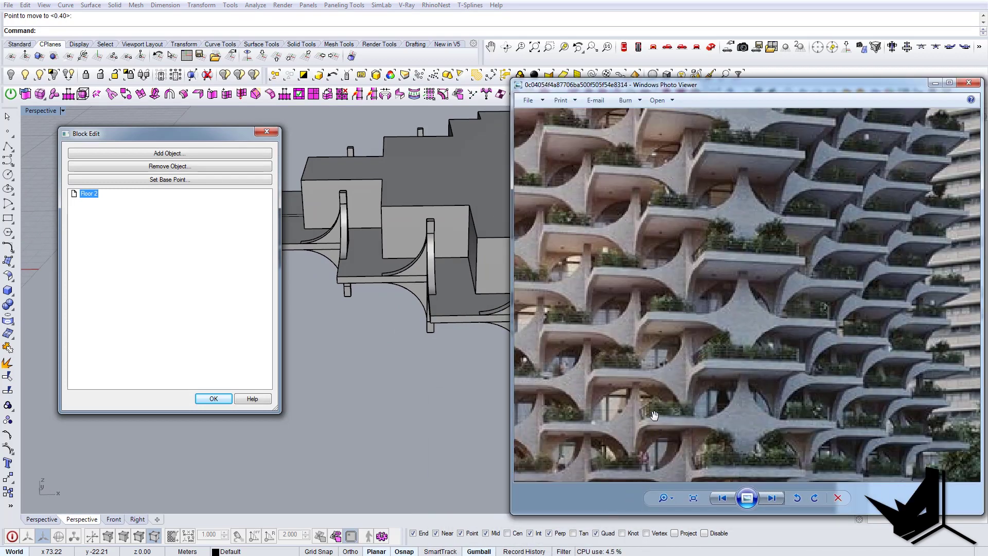
pyautogui.click(773, 498)
pyautogui.click(773, 499)
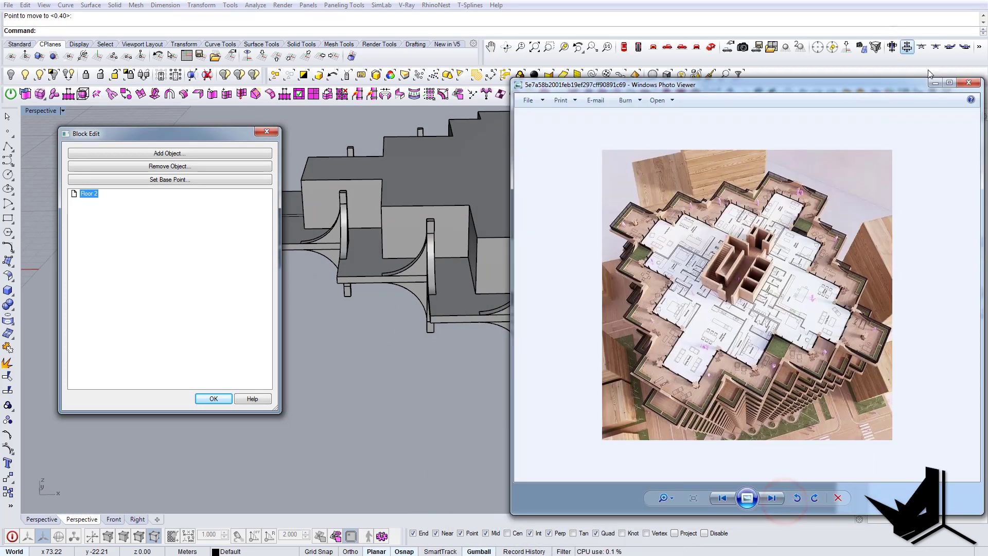
pyautogui.click(934, 83)
# Mirror the selected column and arches to the other side of the projecting balcony about its outer edge's midpoint.
pyautogui.moveTo(588, 338); pyautogui.dragTo(479, 353, button='right')
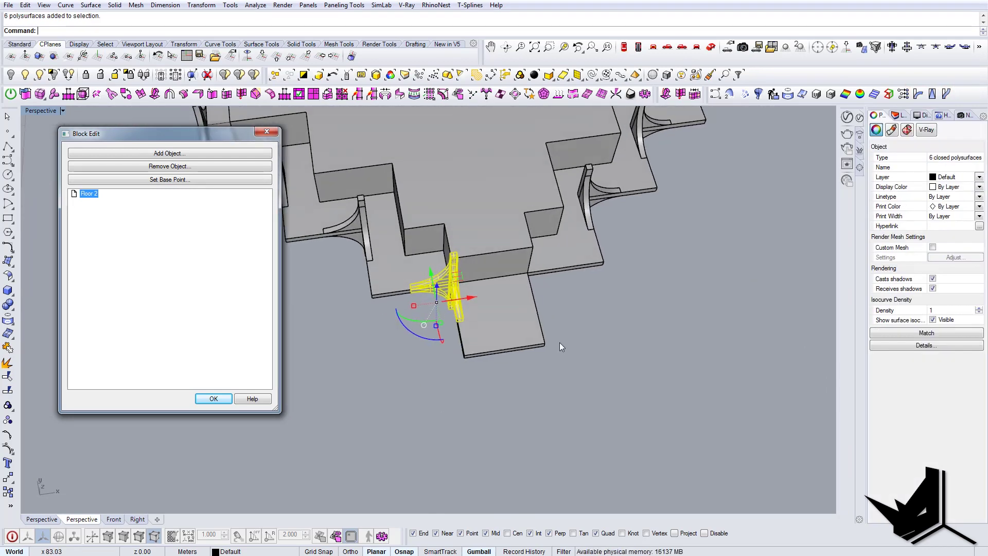
pyautogui.write('Mirror')
pyautogui.press('Return')
pyautogui.scroll(4, 509, 362)
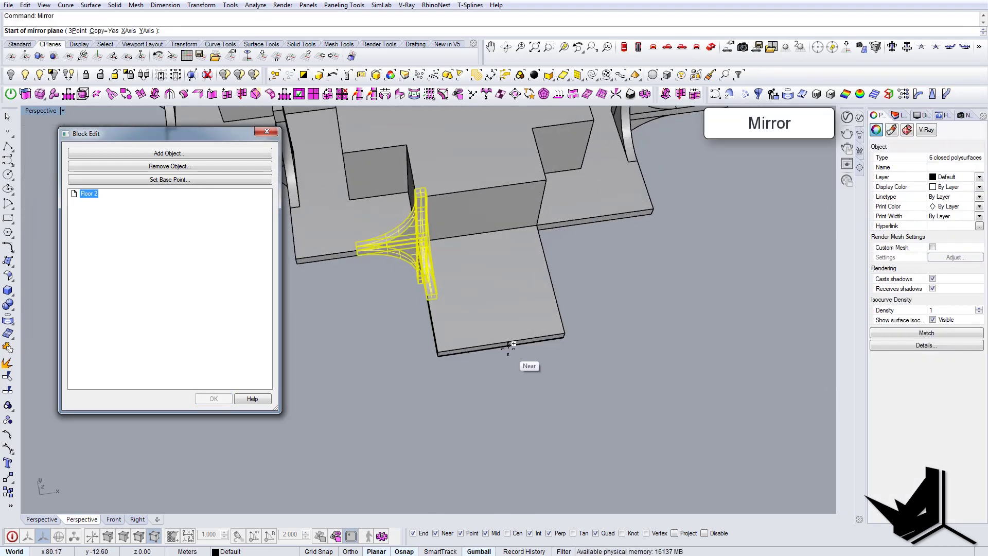
pyautogui.click(503, 346)
pyautogui.click(520, 397)
# Mirror both column-and-arch sets to the opposite projecting balcony and finish editing the Floor 2 block.
pyautogui.scroll(-7, 517, 398)
pyautogui.moveTo(507, 389); pyautogui.dragTo(379, 368, button='right')
pyautogui.scroll(-2, 413, 438)
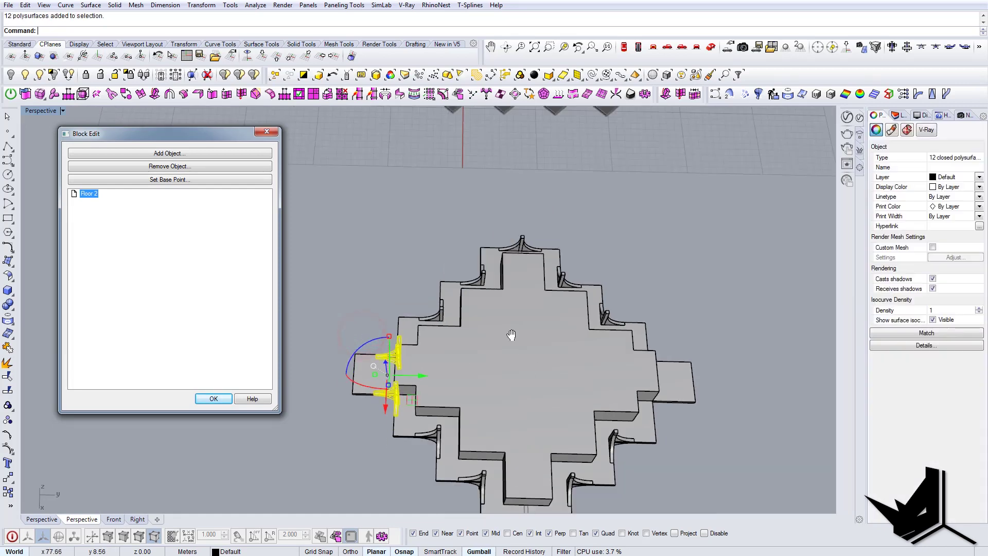
pyautogui.keyDown('shift'); pyautogui.moveTo(510, 335); pyautogui.dragTo(539, 383, button='right'); pyautogui.keyUp('shift')
pyautogui.write('Mirror')
pyautogui.press('Return')
pyautogui.scroll(3, 535, 427)
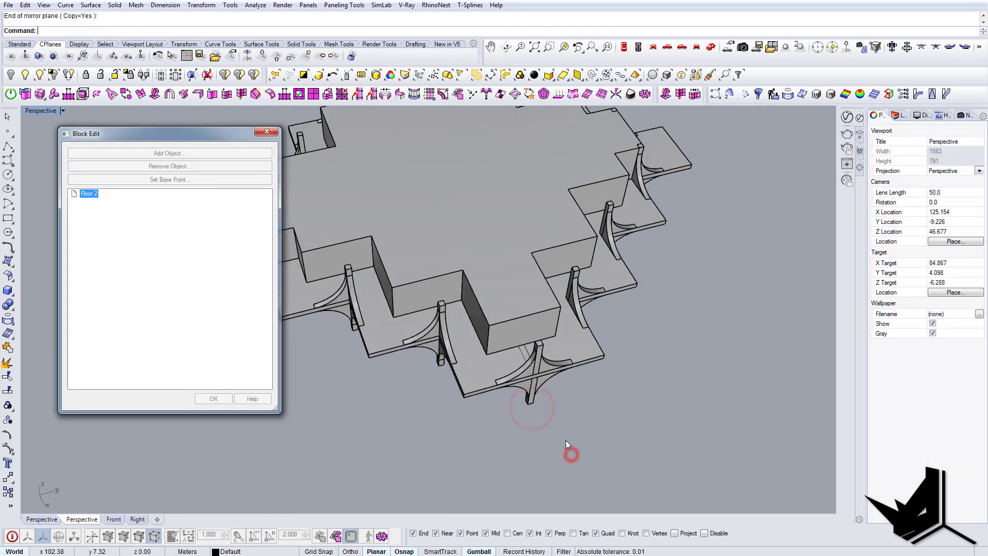
pyautogui.scroll(-4, 566, 443)
pyautogui.moveTo(551, 446); pyautogui.dragTo(560, 387, button='right')
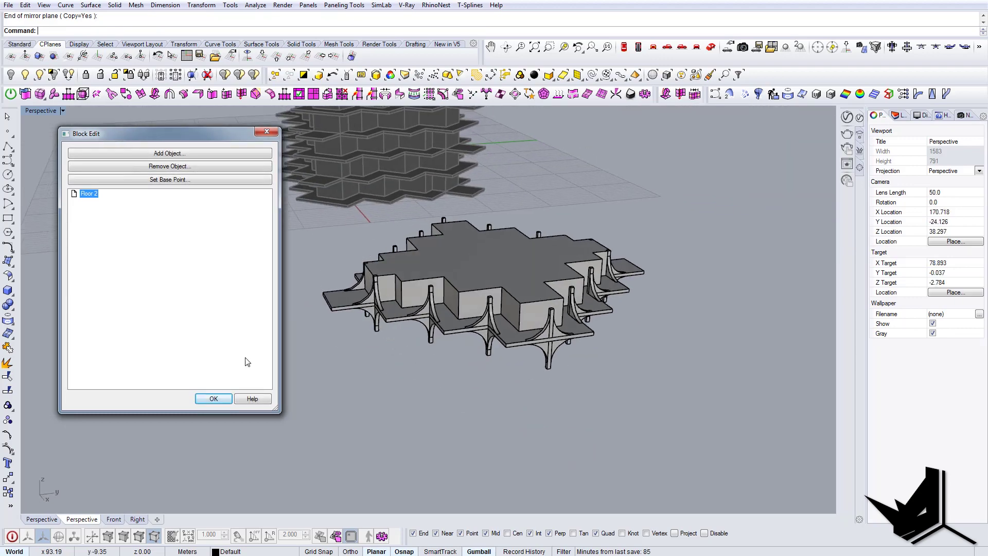
pyautogui.click(217, 400)
# Examine the columns and arches on all floors of the tower and on the separate floor block.
pyautogui.keyDown('shift'); pyautogui.moveTo(412, 170); pyautogui.dragTo(435, 304, button='right'); pyautogui.keyUp('shift')
pyautogui.moveTo(299, 211); pyautogui.dragTo(417, 257, button='right')
pyautogui.keyDown('shift'); pyautogui.moveTo(417, 258); pyautogui.dragTo(514, 361, button='right'); pyautogui.keyUp('shift')
pyautogui.moveTo(412, 330); pyautogui.dragTo(500, 323, button='right')
pyautogui.scroll(2, 462, 309)
pyautogui.scroll(6, 450, 292)
pyautogui.scroll(-14, 501, 323)
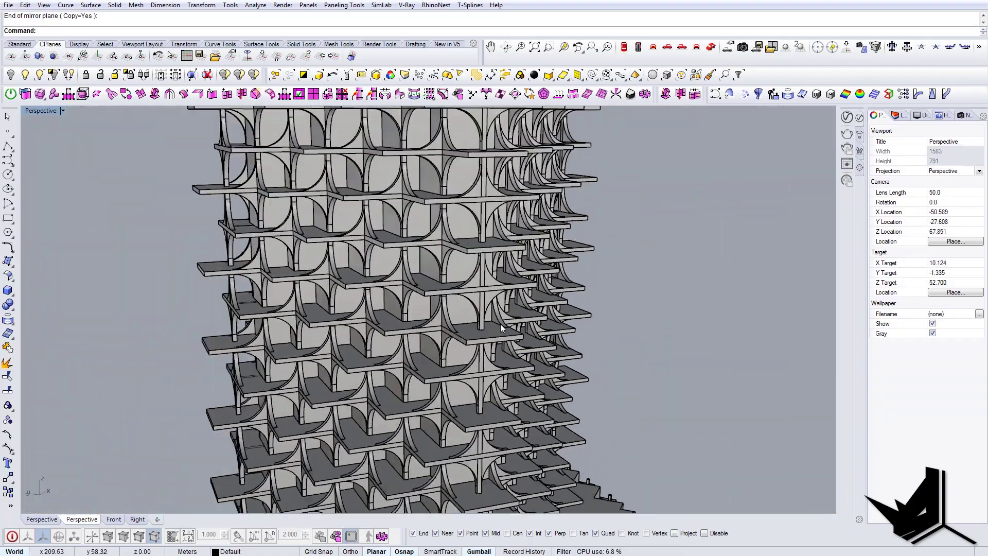
pyautogui.scroll(-4, 472, 301)
pyautogui.moveTo(468, 406); pyautogui.dragTo(389, 291, button='right')
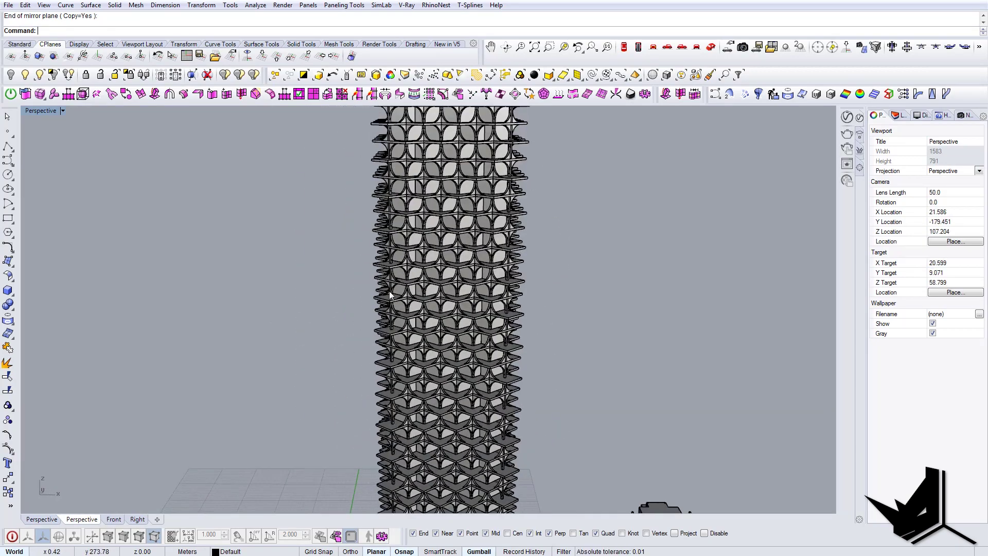
pyautogui.scroll(5, 455, 333)
pyautogui.scroll(4, 447, 325)
pyautogui.moveTo(446, 325); pyautogui.dragTo(360, 260, button='right')
pyautogui.scroll(-7, 488, 326)
pyautogui.scroll(-8, 360, 260)
pyautogui.scroll(14, 507, 422)
pyautogui.scroll(3, 326, 237)
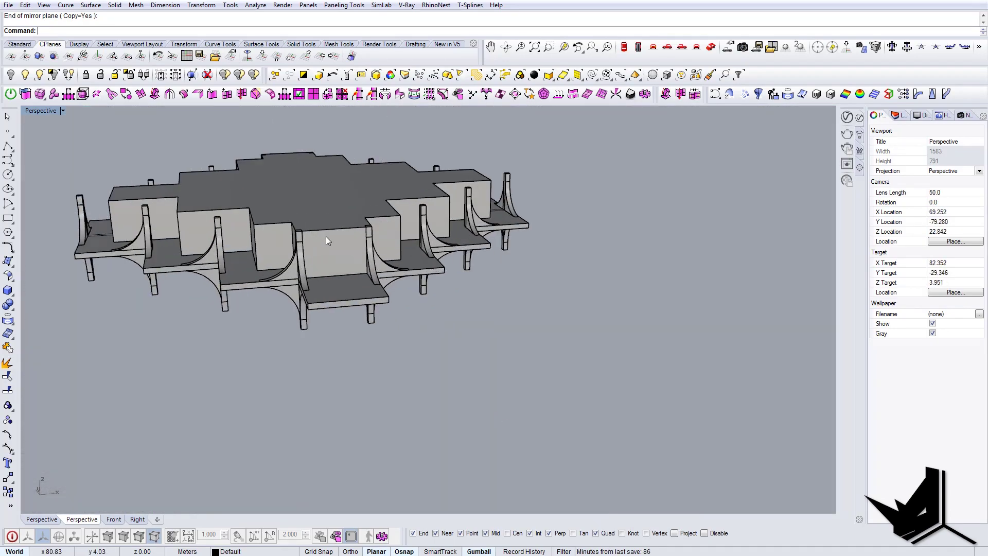
# Open the separate Floor 2 block for editing at its projecting balcony.
pyautogui.moveTo(539, 253); pyautogui.dragTo(504, 372, button='right')
pyautogui.scroll(-9, 600, 354)
pyautogui.scroll(7, 626, 423)
pyautogui.scroll(5, 624, 436)
pyautogui.scroll(-8, 558, 375)
pyautogui.scroll(5, 479, 354)
pyautogui.click(488, 359)
pyautogui.doubleClick(534, 358)
pyautogui.scroll(5, 548, 393)
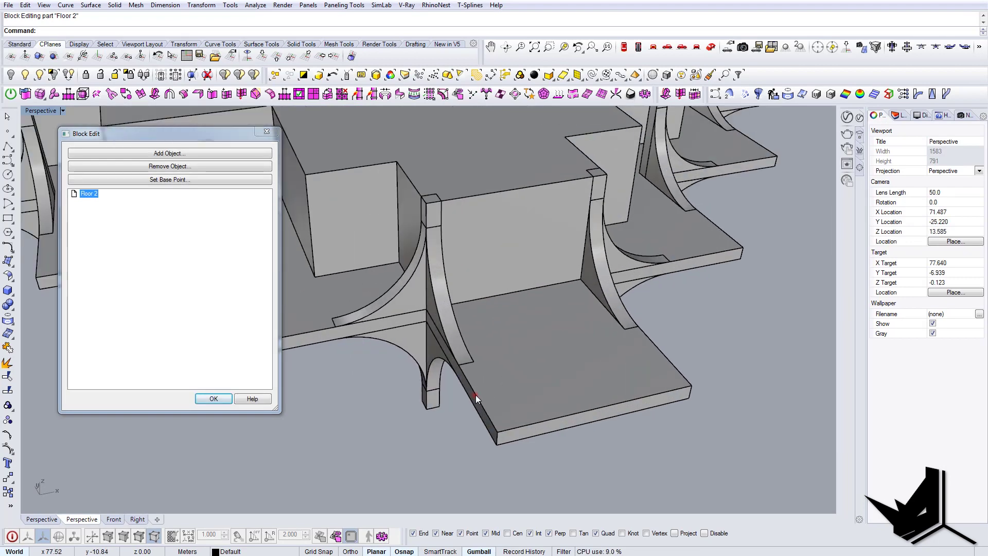
# Offset the balcony slab's top outline curve inward by 0.1 m.
pyautogui.click(476, 395)
pyautogui.click(512, 430)
pyautogui.scroll(-3, 514, 410)
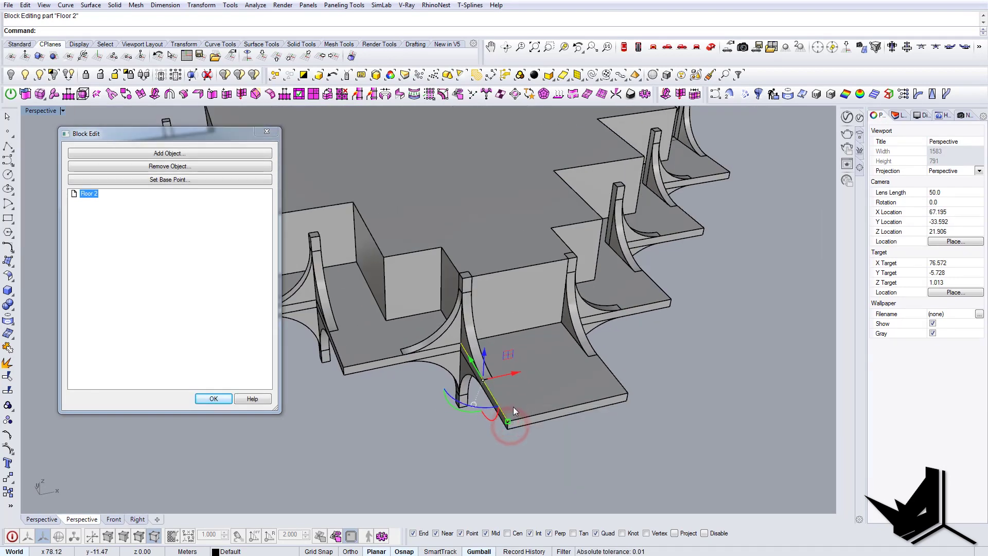
pyautogui.scroll(-2, 589, 389)
pyautogui.moveTo(594, 385); pyautogui.dragTo(573, 403, button='right')
pyautogui.write('o')
pyautogui.press('Return')
pyautogui.scroll(2, 544, 393)
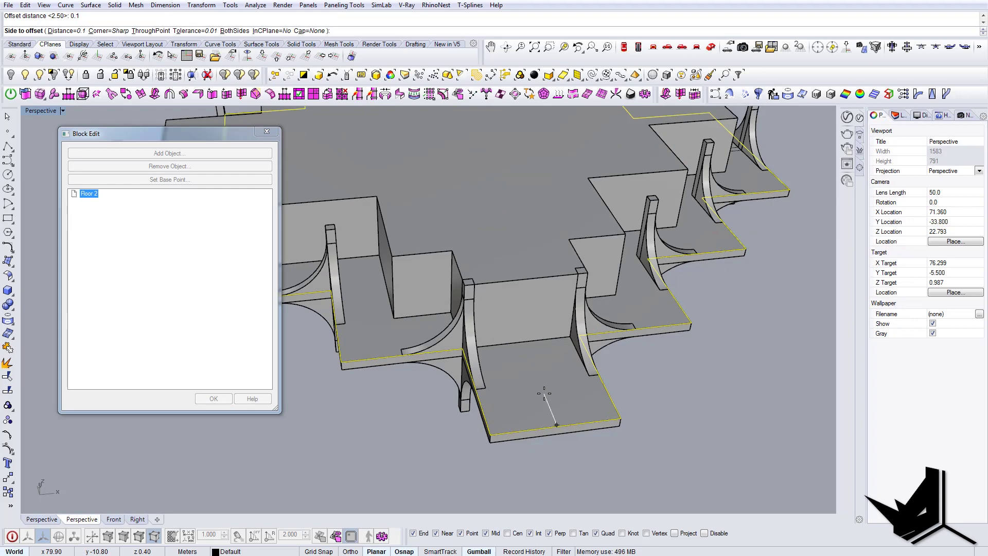
pyautogui.scroll(3, 540, 414)
# Extrude the inset balcony outline 1.1 m upward as an open railing surface.
pyautogui.click(579, 431)
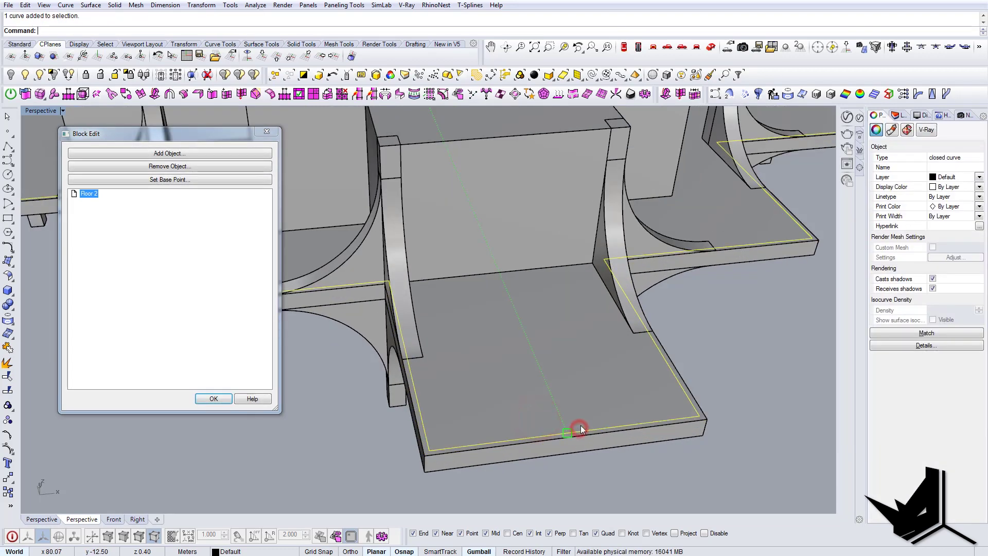
pyautogui.scroll(-4, 581, 425)
pyautogui.keyDown('shift'); pyautogui.moveTo(434, 333); pyautogui.dragTo(561, 338, button='right'); pyautogui.keyUp('shift')
pyautogui.moveTo(561, 337); pyautogui.dragTo(453, 347, button='right')
pyautogui.write('ExtrudeCrv')
pyautogui.press('Return')
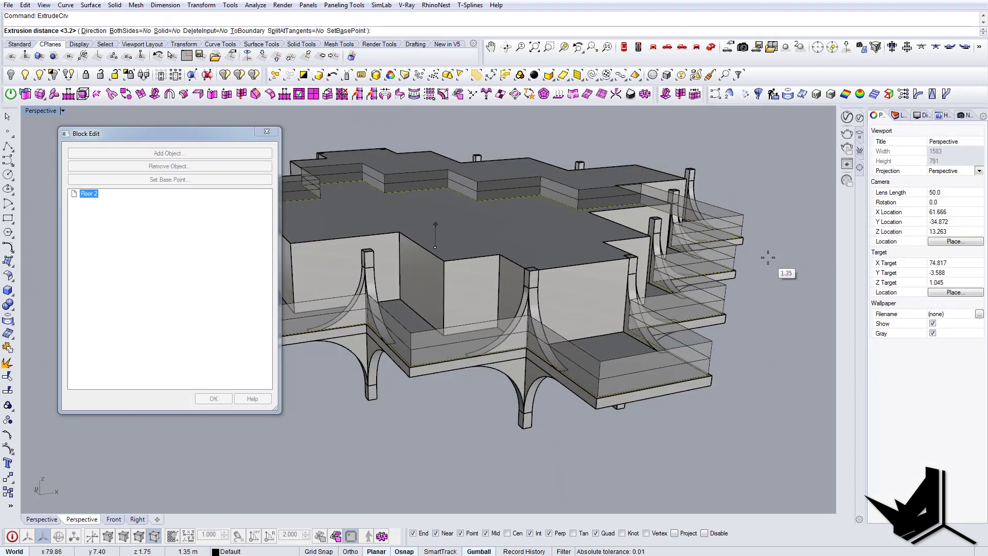
pyautogui.write('1.1')
pyautogui.press('Escape')
pyautogui.scroll(4, 604, 409)
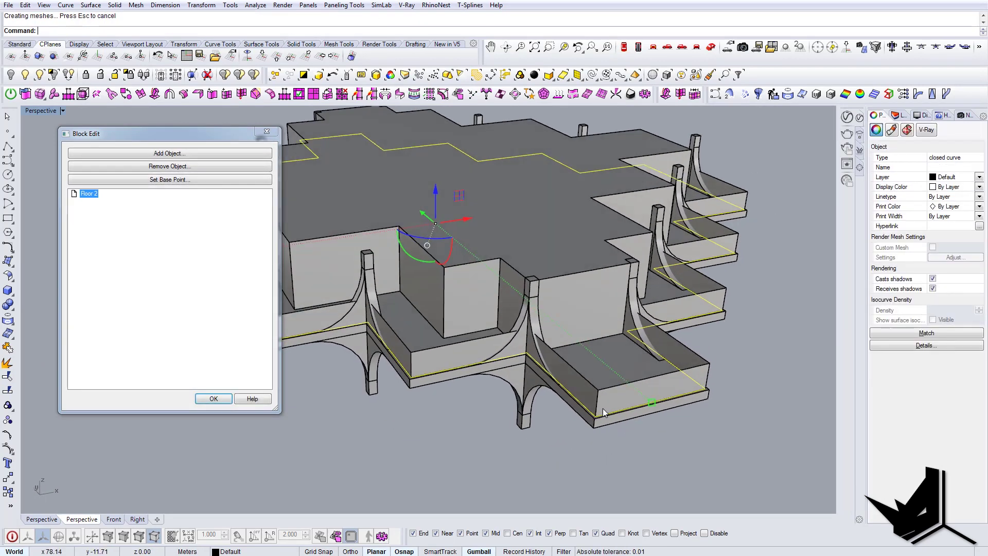
# Offset the railing surface inward as a 0.05 m thick solid and finish editing the Floor 2 block.
pyautogui.click(616, 400)
pyautogui.scroll(2, 615, 407)
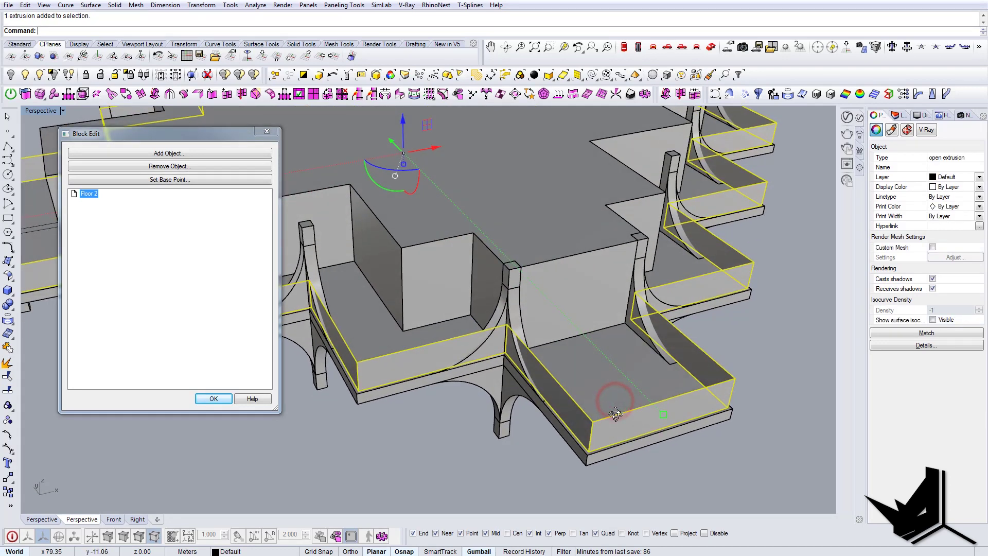
pyautogui.write('OffsetSrf')
pyautogui.press('Return')
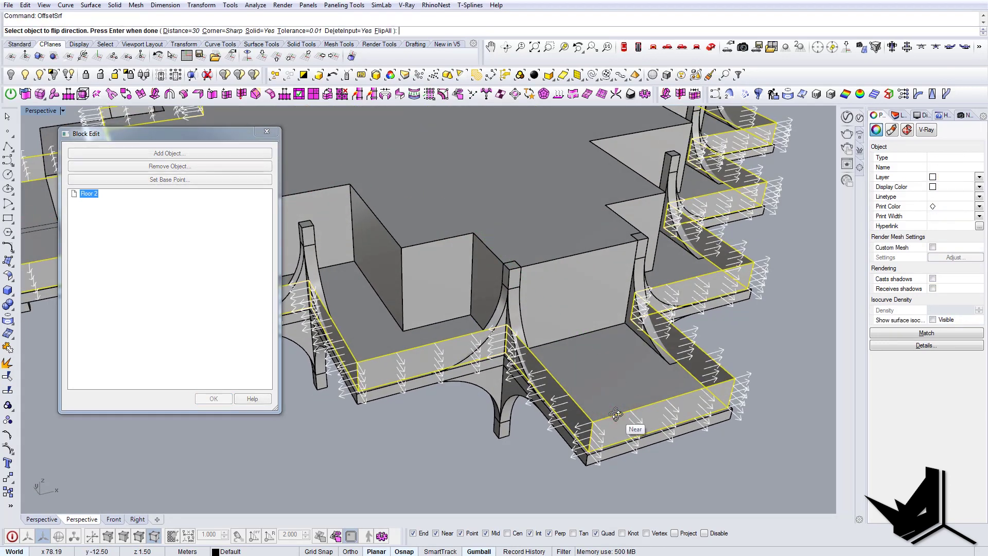
pyautogui.write('F')
pyautogui.press('Return')
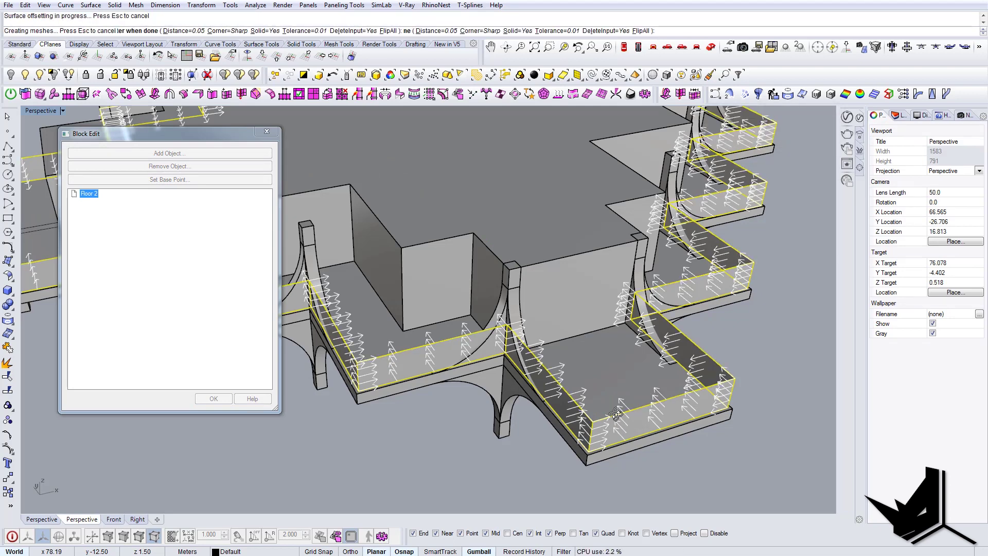
pyautogui.moveTo(615, 413); pyautogui.dragTo(558, 340, button='right')
pyautogui.scroll(-6, 530, 340)
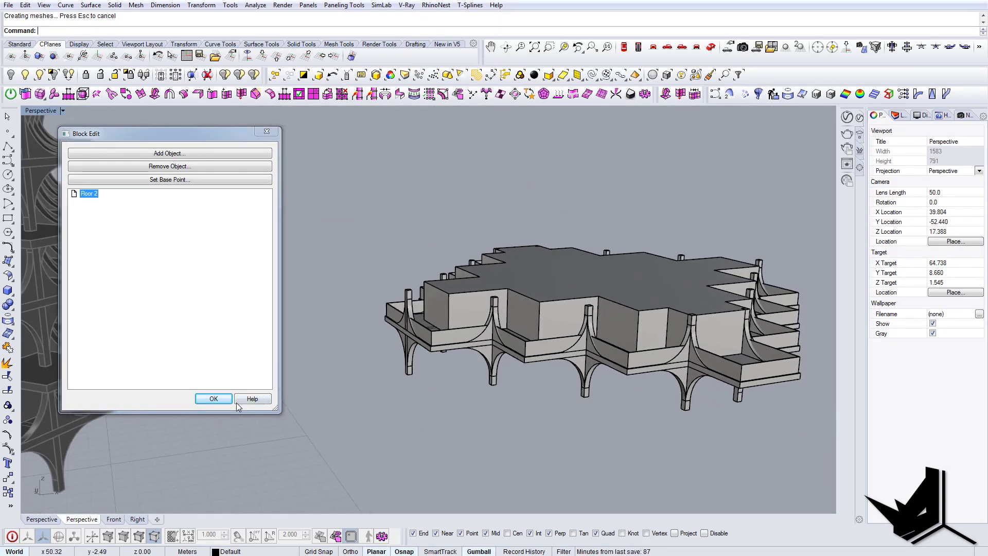
pyautogui.click(214, 399)
# Examine the balcony railings, columns and arches across the tower's facade from several angles.
pyautogui.moveTo(490, 351); pyautogui.dragTo(362, 350, button='right')
pyautogui.keyDown('shift'); pyautogui.moveTo(401, 154); pyautogui.dragTo(468, 315, button='right'); pyautogui.keyUp('shift')
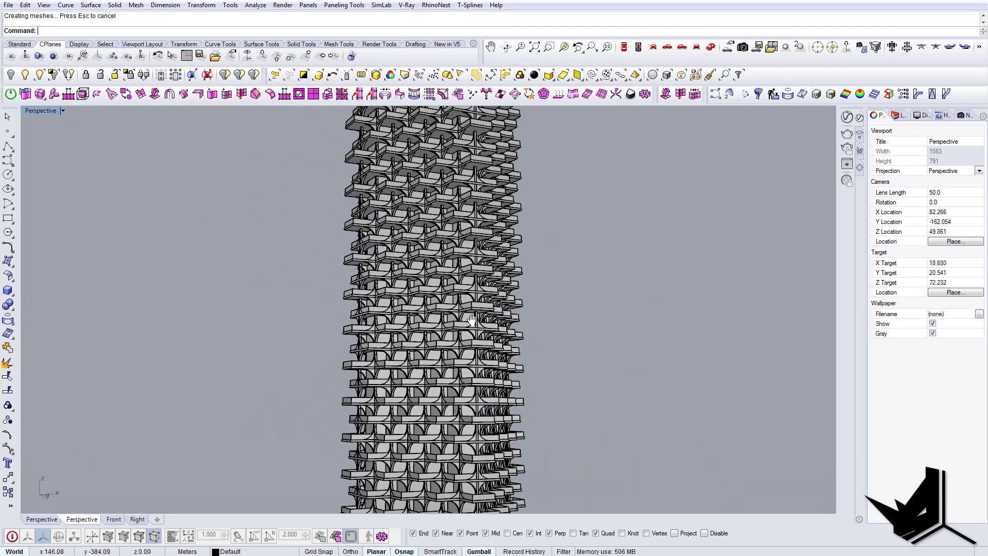
pyautogui.keyDown('shift'); pyautogui.moveTo(462, 232); pyautogui.dragTo(504, 325, button='right'); pyautogui.keyUp('shift')
pyautogui.scroll(-6, 463, 237)
pyautogui.scroll(2, 471, 179)
pyautogui.scroll(8, 471, 172)
pyautogui.scroll(-7, 437, 213)
pyautogui.moveTo(429, 252); pyautogui.dragTo(433, 205, button='right')
pyautogui.scroll(-4, 433, 200)
pyautogui.moveTo(492, 375); pyautogui.dragTo(473, 279, button='right')
pyautogui.moveTo(476, 329); pyautogui.dragTo(543, 371, button='right')
pyautogui.scroll(5, 488, 187)
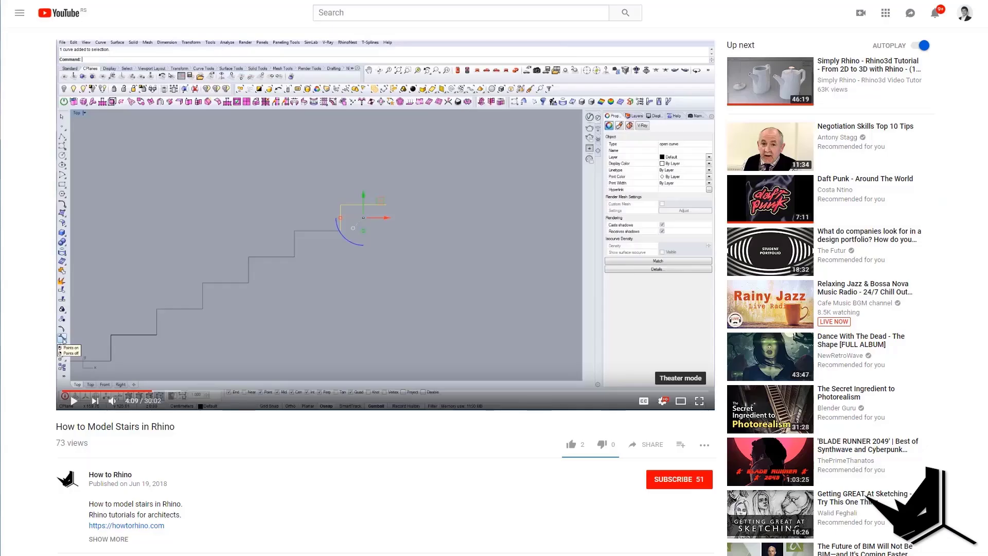
# Subscribe to the How to Rhino channel on YouTube and turn on its notifications.
pyautogui.click(690, 484)
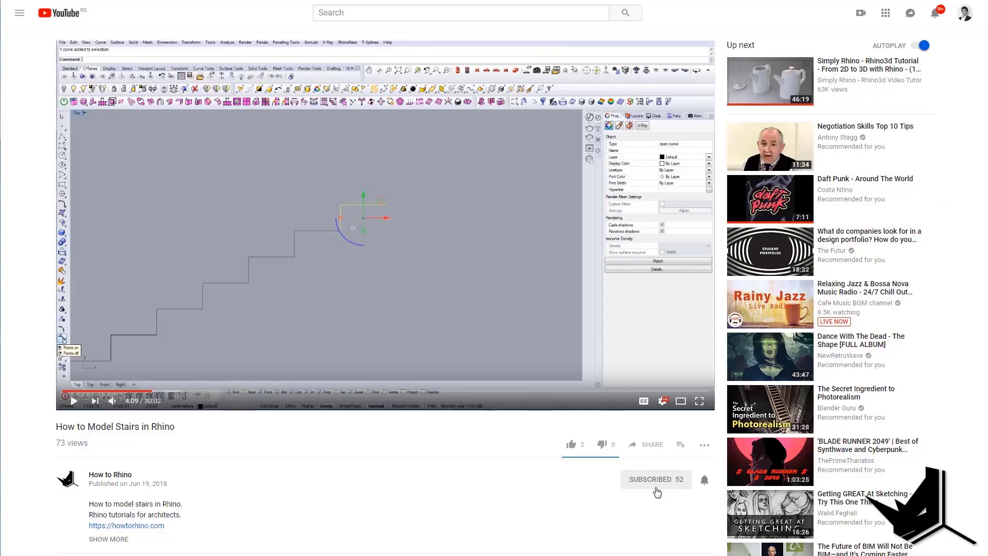
pyautogui.click(706, 482)
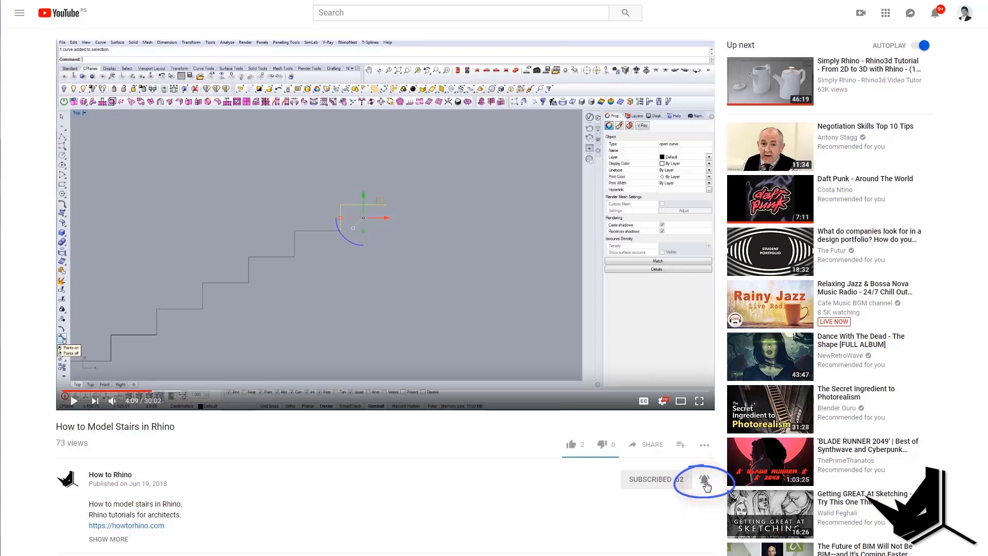